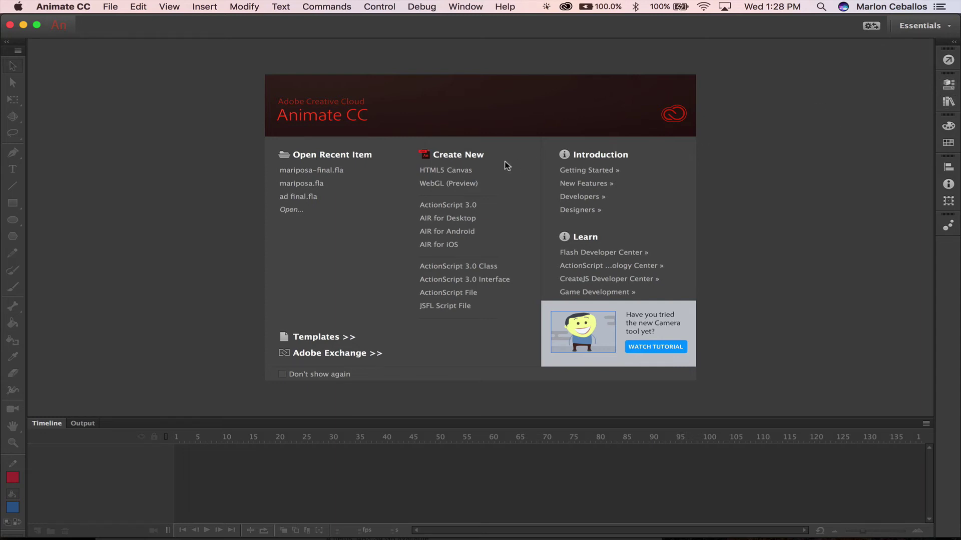
left_click(115, 8)
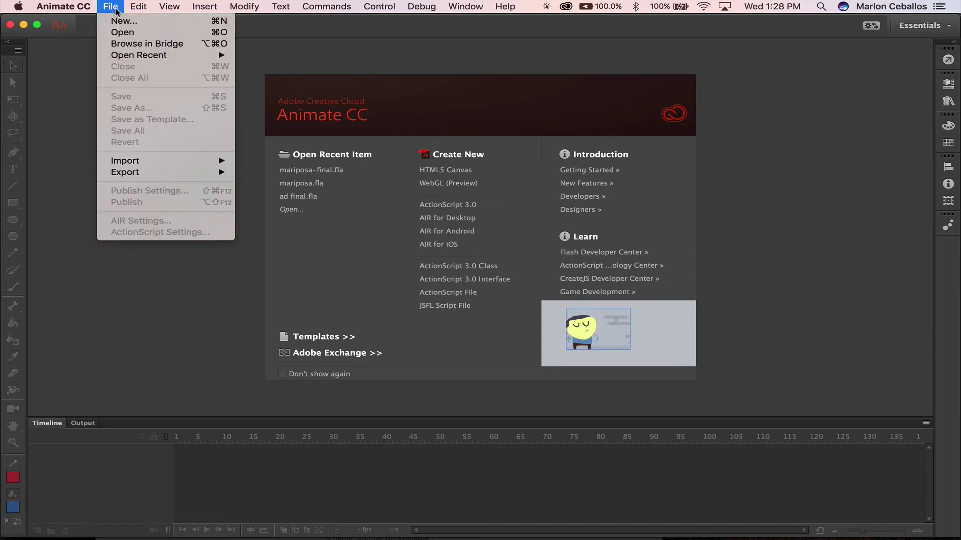
left_click(122, 21)
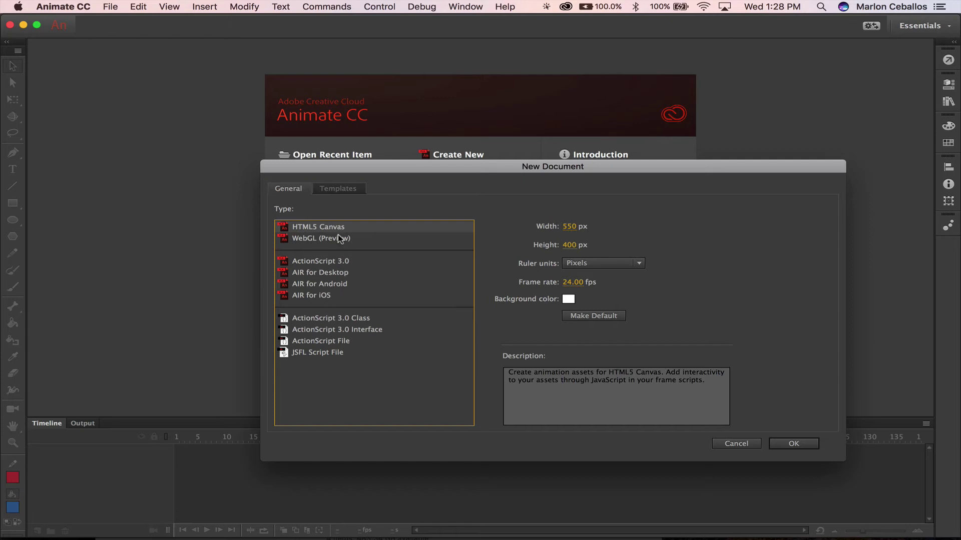
key("Escape")
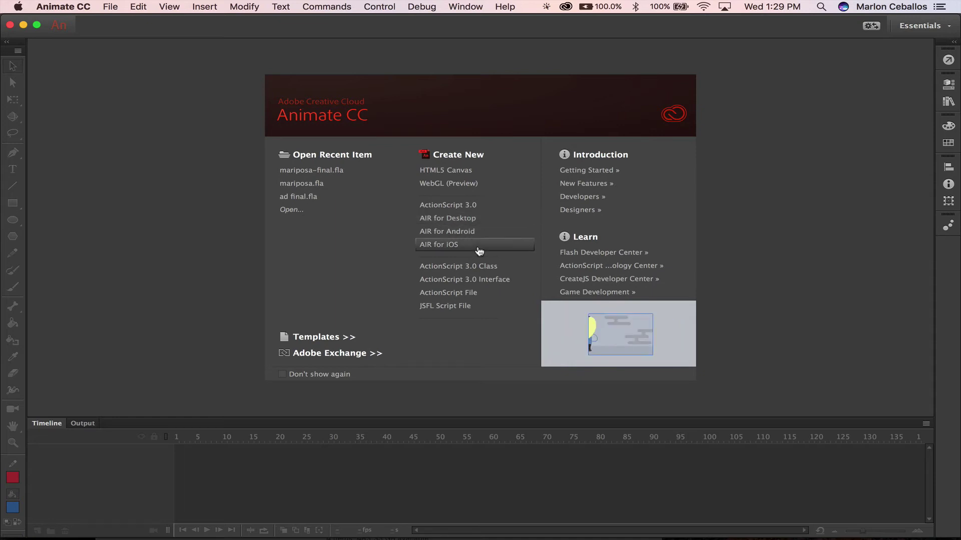
- Create a new HTML5 Canvas document and fit the whole stage in view
left_click(491, 172)
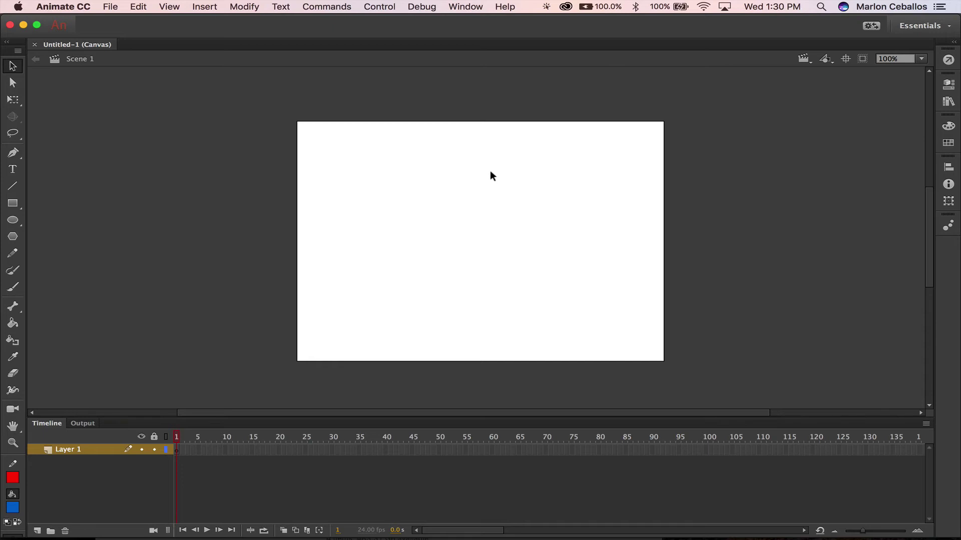
key("super+2")
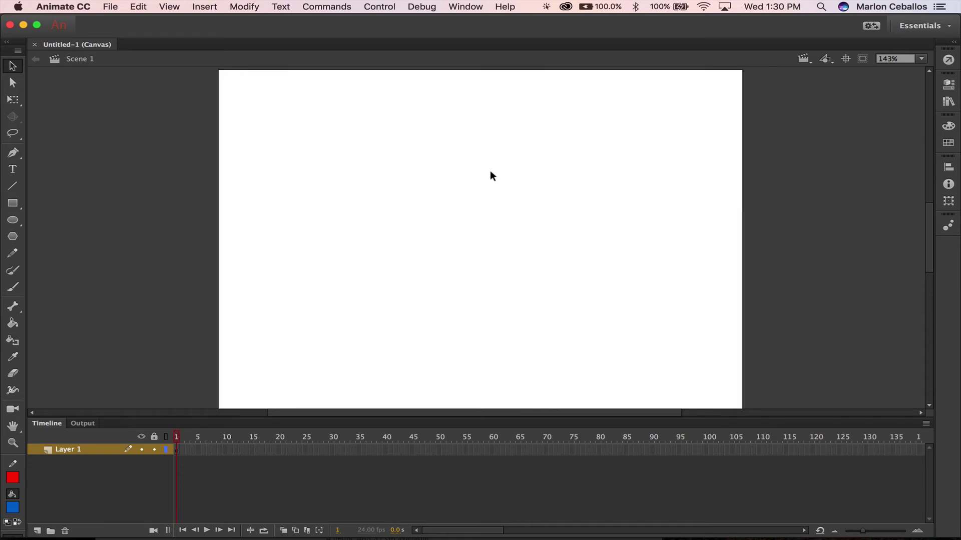
- Draw a 50 by 50 pixel blue rectangle without a stroke near the left edge of the stage
left_click(14, 205)
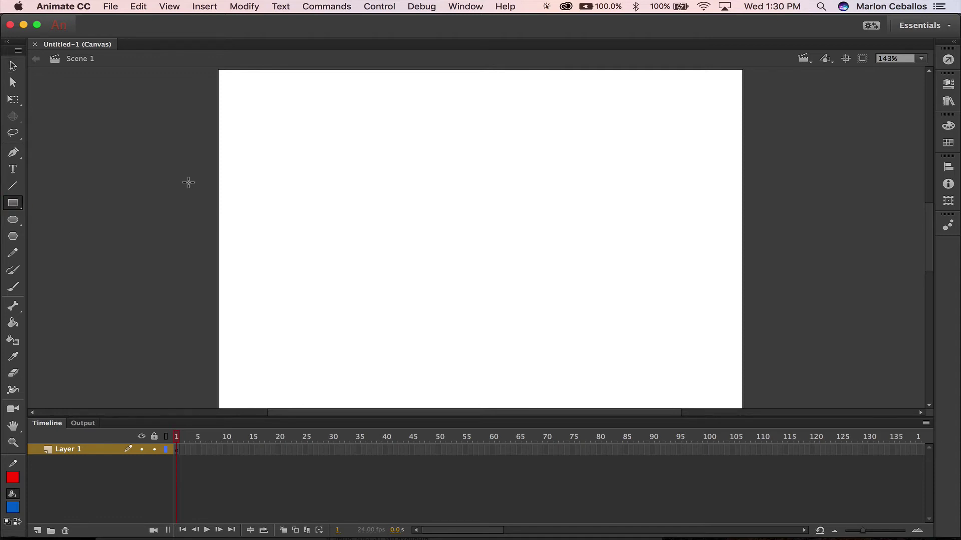
left_click(951, 86)
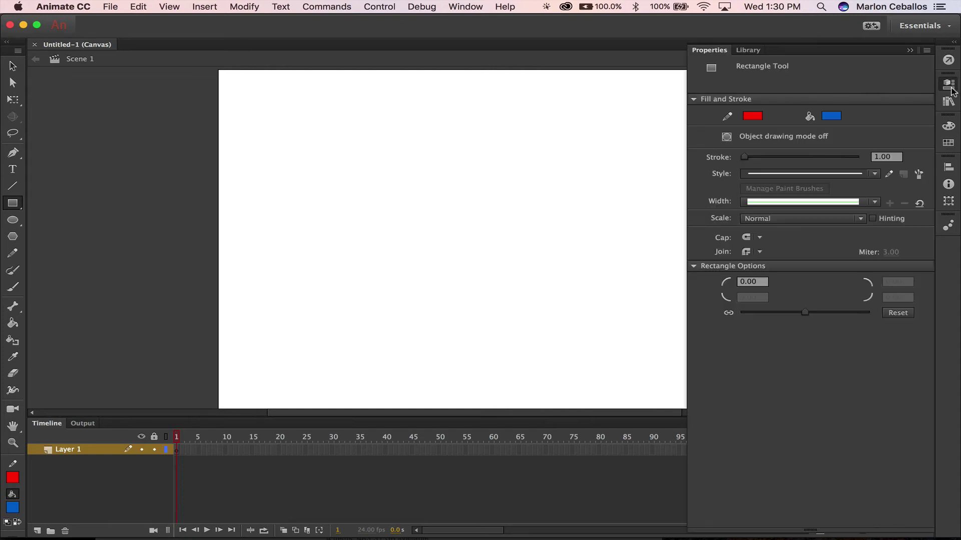
left_click(752, 115)
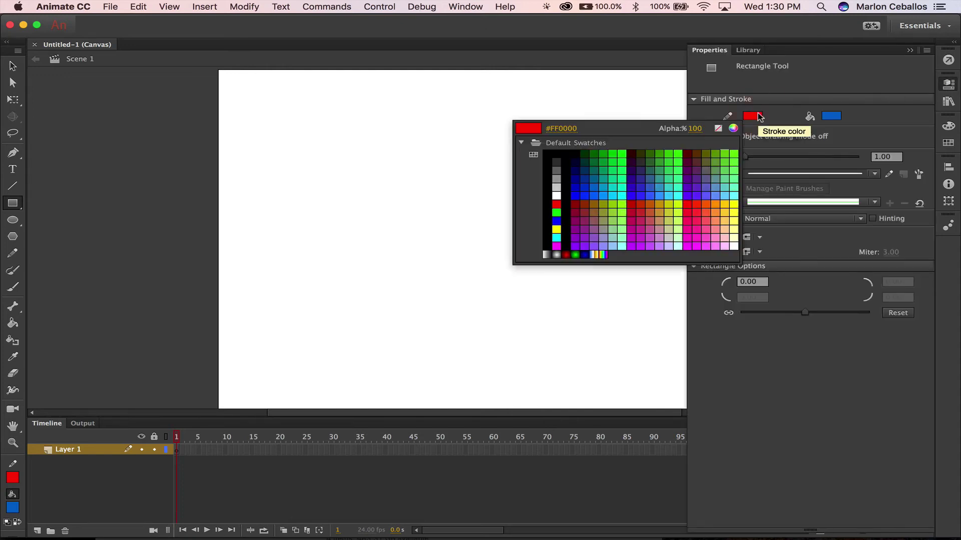
left_click(718, 129)
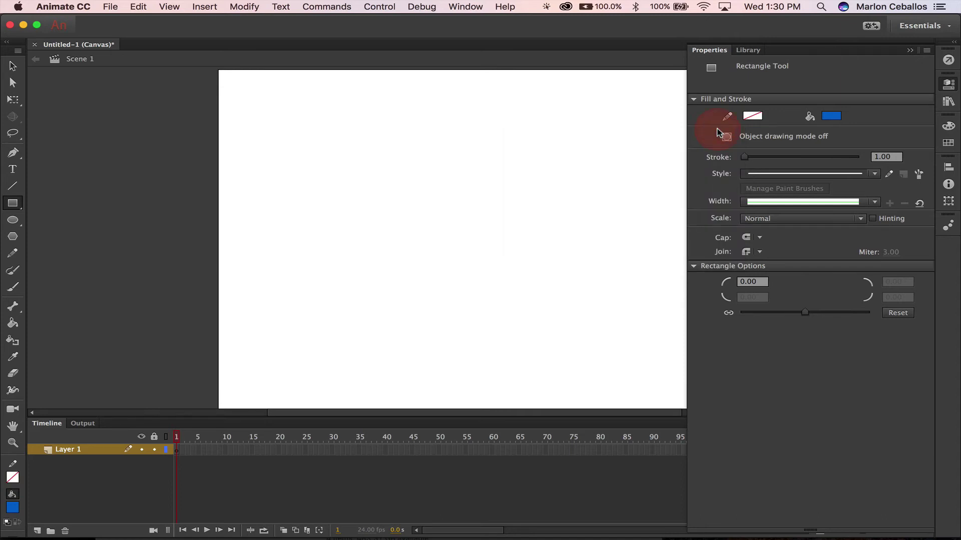
left_click(948, 85)
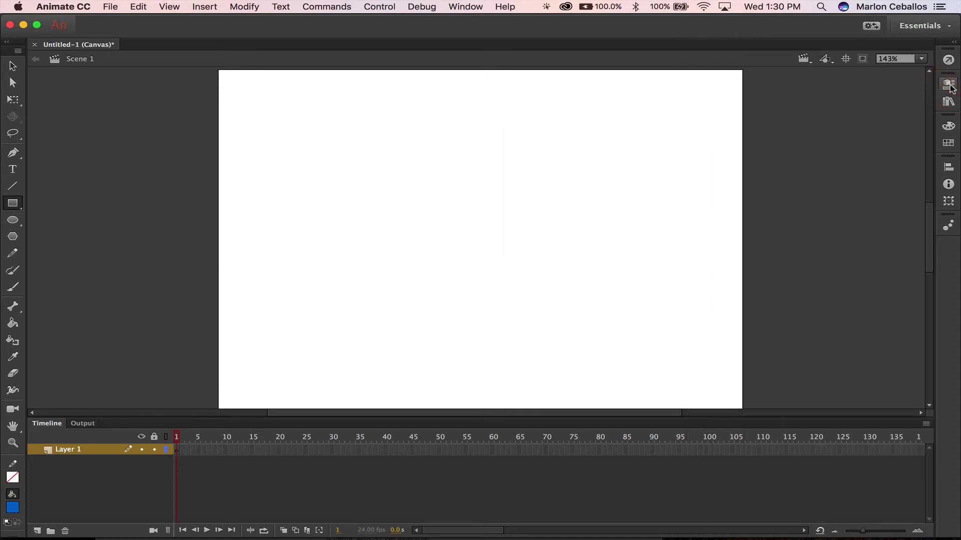
left_click(238, 226, "alt")
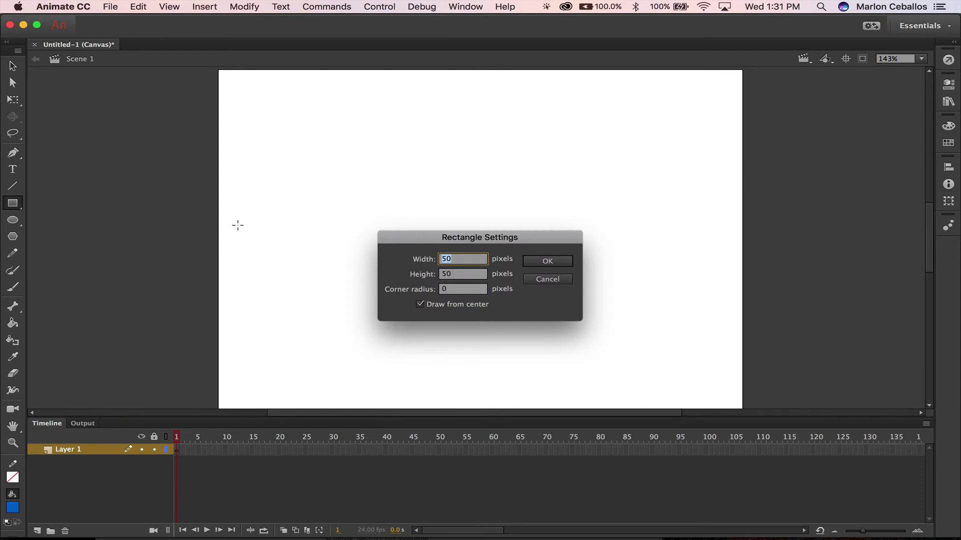
key("Return")
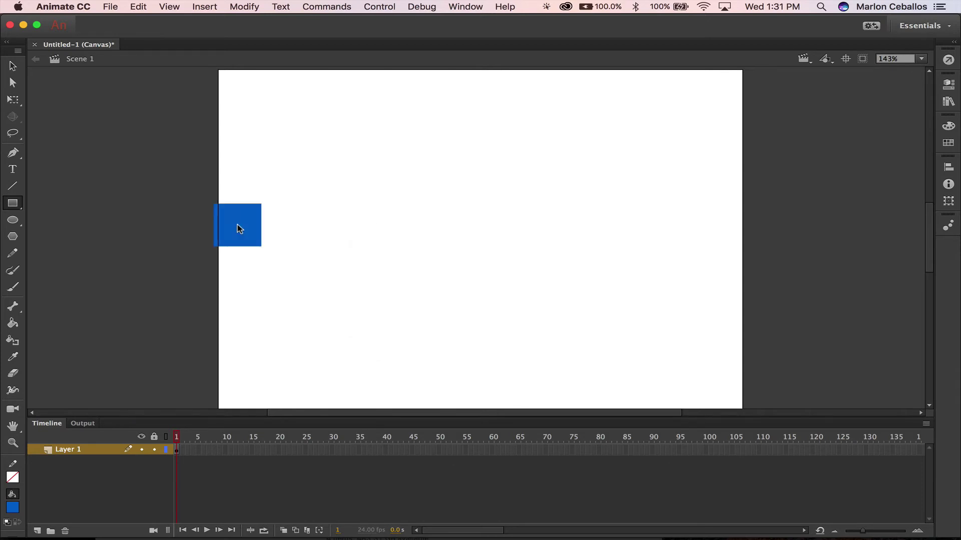
- Move the blue square fully onto the stage, to about X 28.9 and Y 163.3, and check its properties
left_click(15, 65)
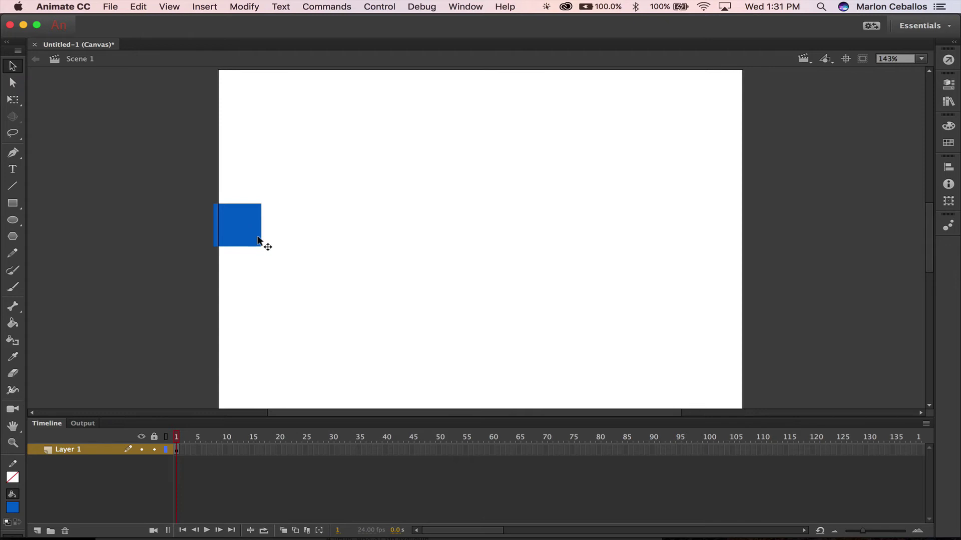
left_click_drag(249, 231, 281, 236)
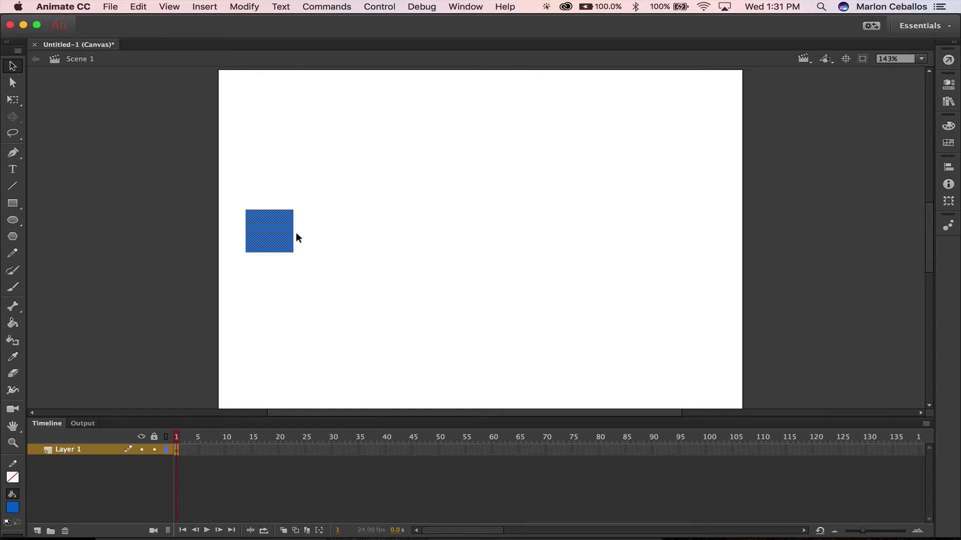
left_click(948, 86)
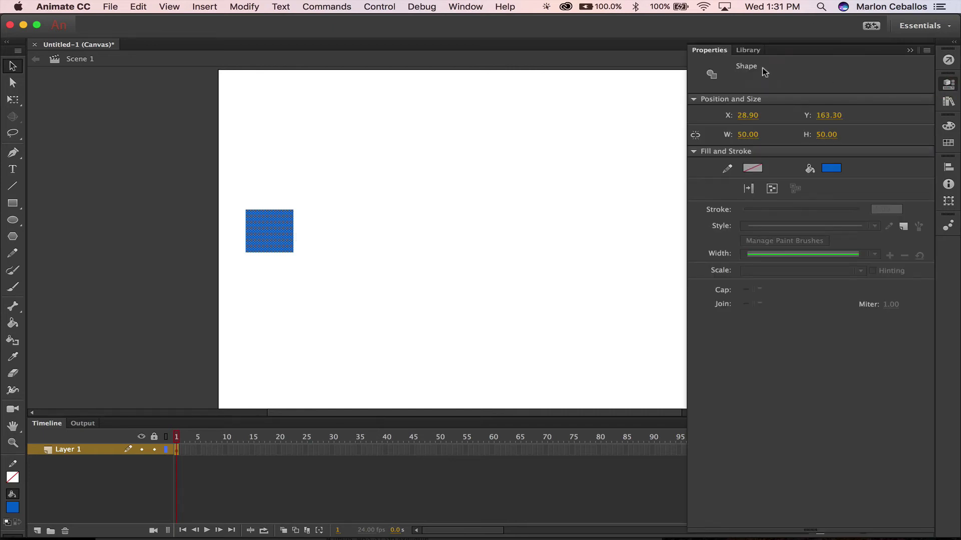
left_click(949, 85)
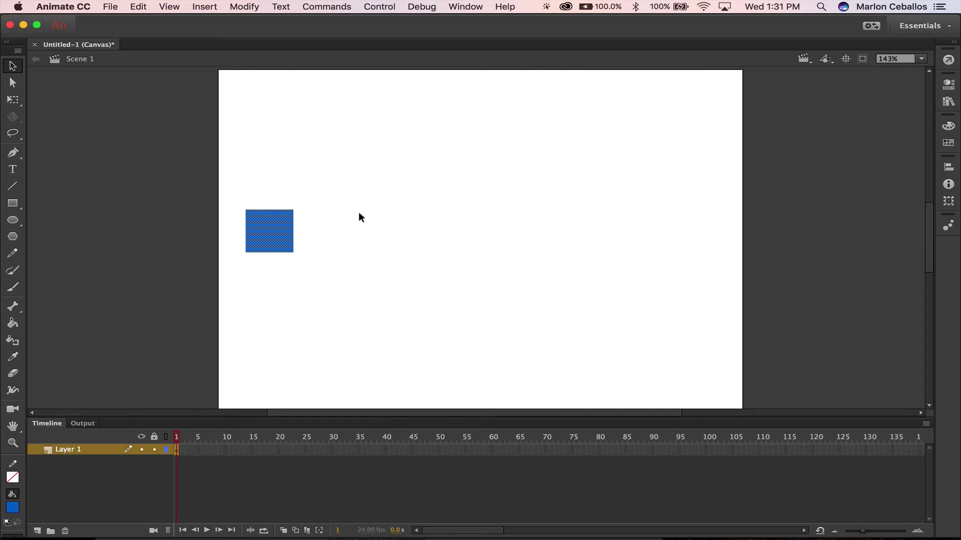
left_click(13, 154)
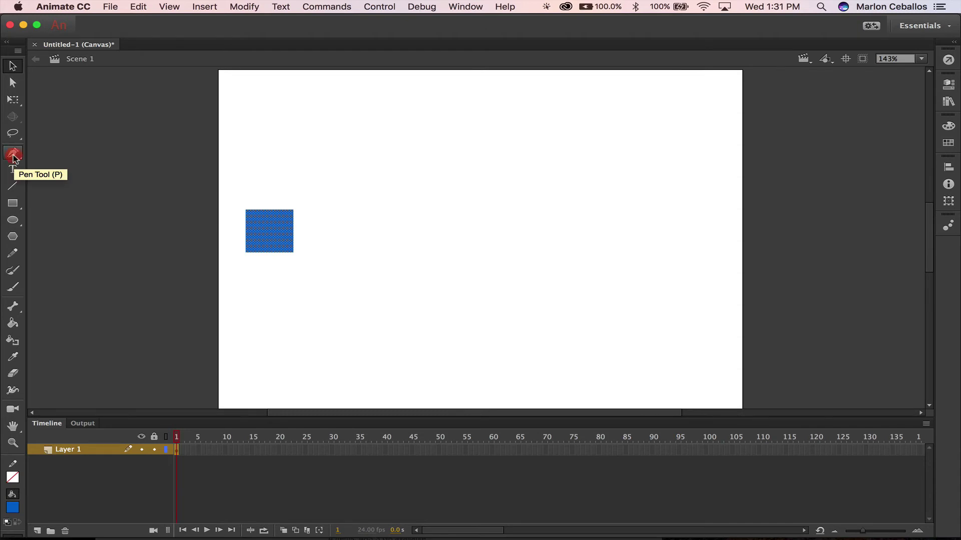
left_click(14, 158)
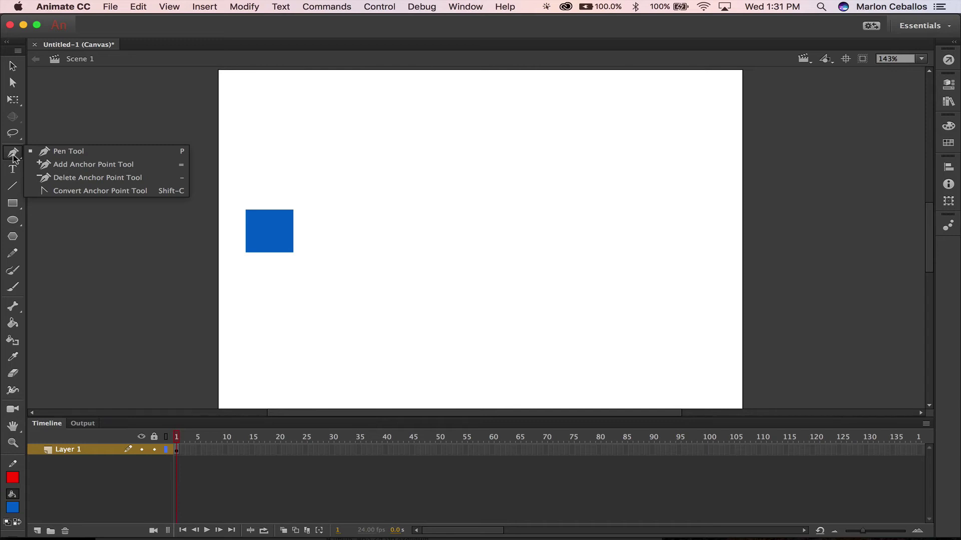
left_click(13, 66)
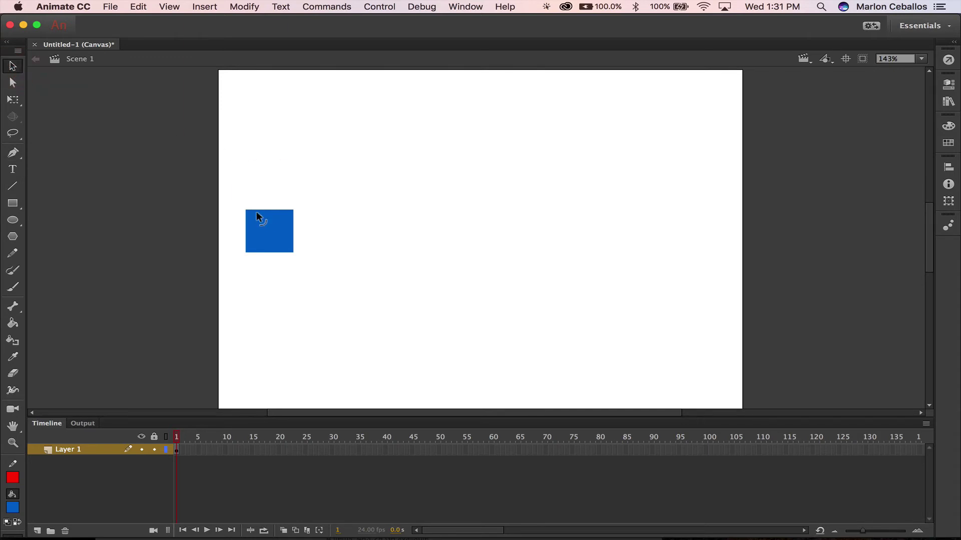
- Insert a blank keyframe at frame 50 of Layer 1 and return the playhead to frame 1
right_click(438, 450)
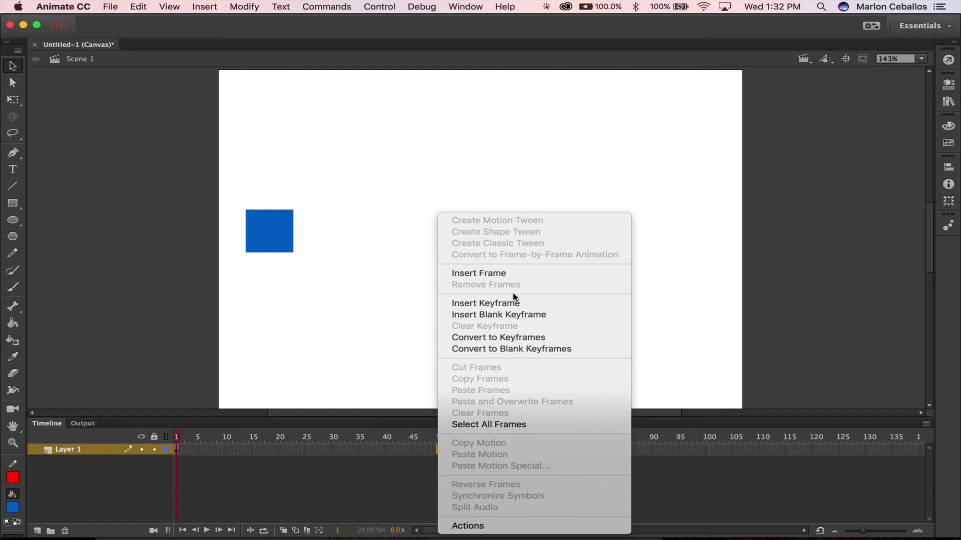
left_click(514, 316)
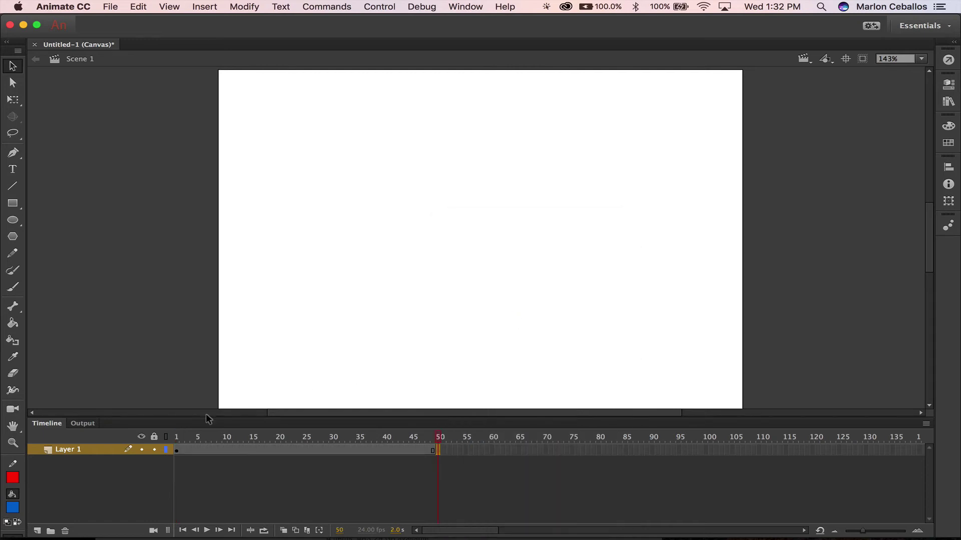
left_click_drag(439, 435, 187, 437)
left_click_drag(246, 436, 119, 456)
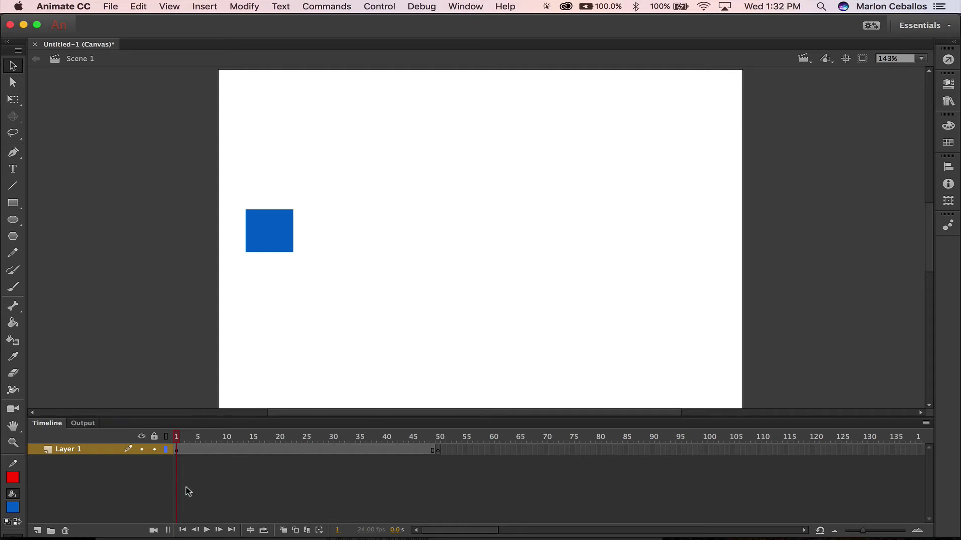
- Step forward through the timeline frame by frame from frame 1 and step back again
key("period")
key("period")
key("period")
key("period")
key("period")
key("period")
key("period")
key("period")
key("period")
key("period")
key("period")
key("period")
key("period")
key("period")
key("period")
key("period")
key("comma")
key("comma")
key("comma")
key("comma")
key("comma")
key("comma")
key("comma")
key("comma")
key("comma")
key("comma")
key("comma")
key("comma")
key("comma")
key("comma")
key("comma")
key("comma")
key("comma")
key("comma")
- Calculate 24*5 in Spotlight and return to the Animate document
key("super+space")
type("24*5")
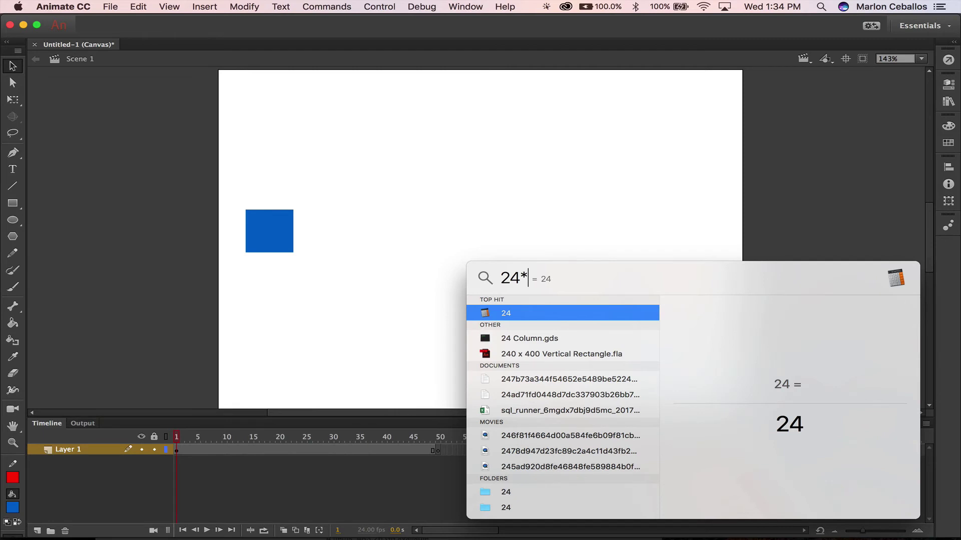
left_click(381, 146)
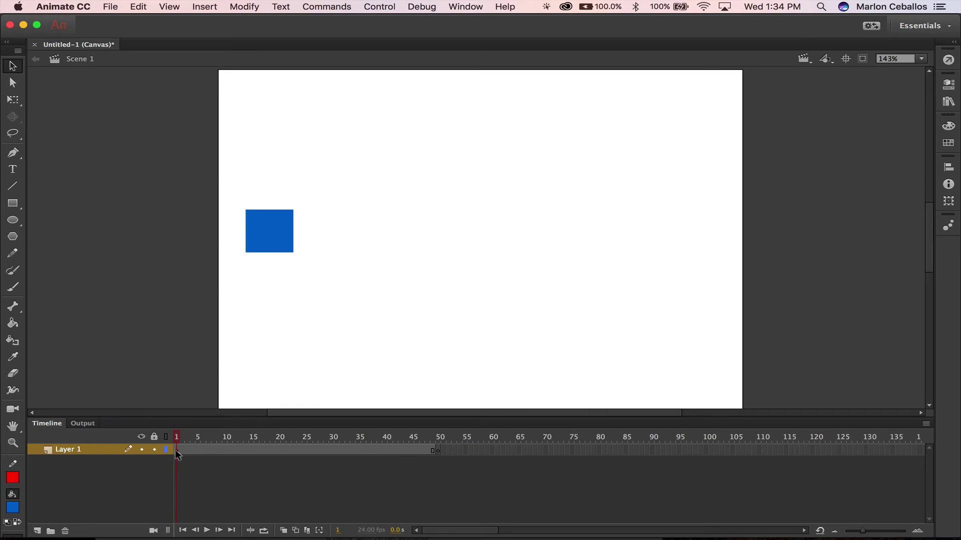
- Select the blank keyframe at frame 50 of Layer 1 and activate the Oval tool
mouse_move(176, 436)
left_mouse_down()
mouse_move(196, 436)
mouse_move(182, 436)
left_mouse_up()
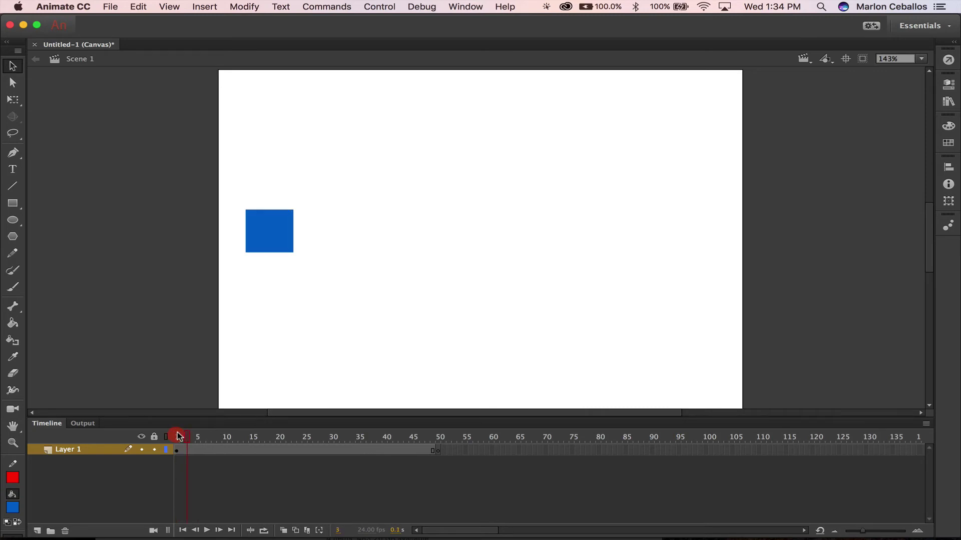
left_click(439, 450)
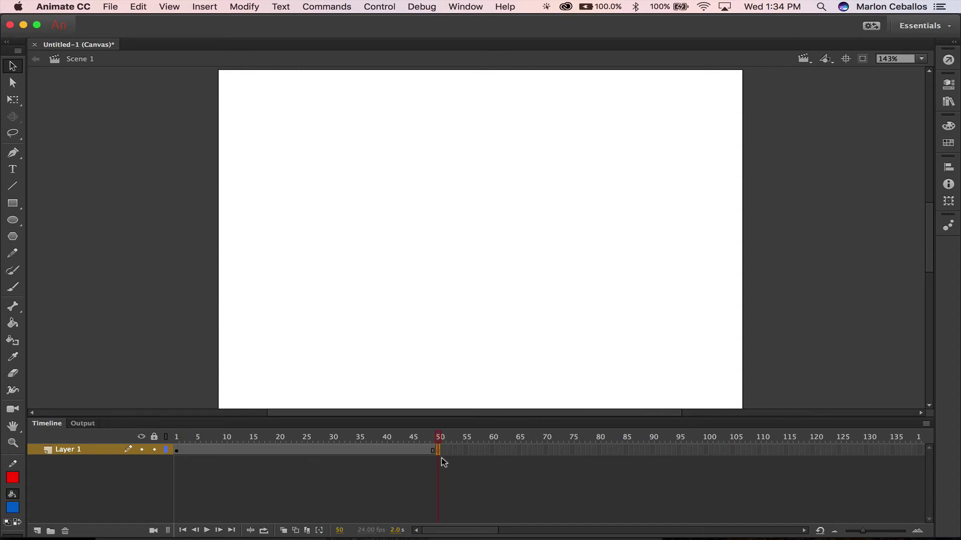
right_click(437, 449)
key("Escape")
left_click(13, 220)
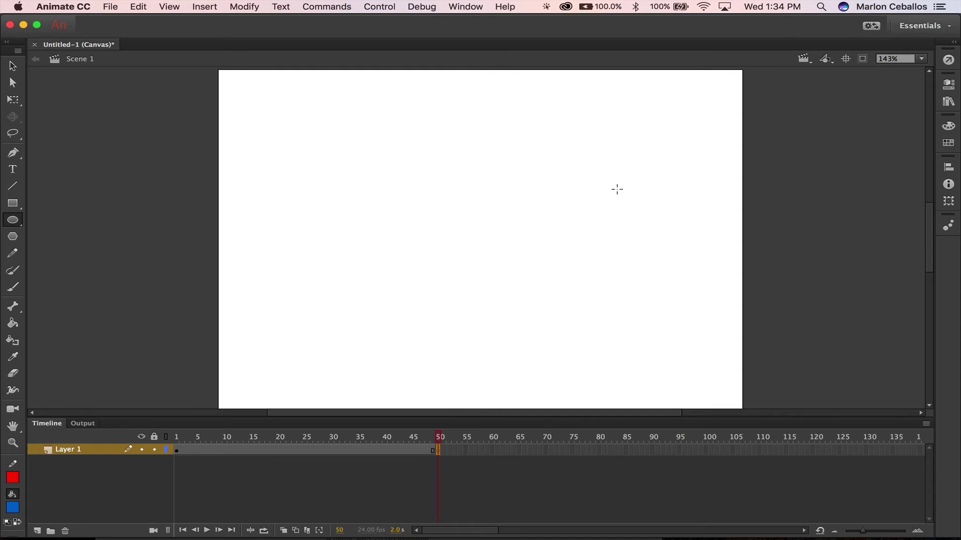
- Try a blue oval with a red stroke right of the stage's centre and undo it
left_click_drag(497, 228, 583, 306)
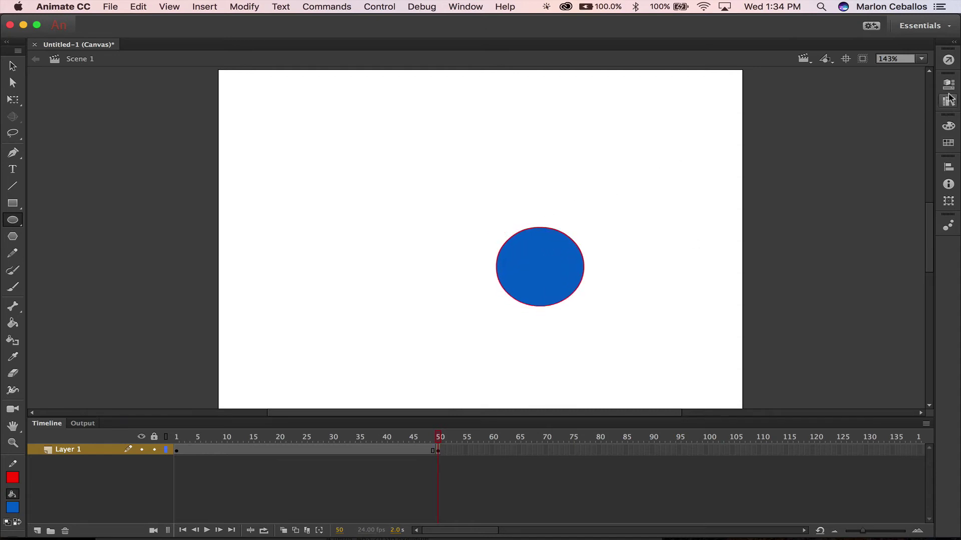
key("super+z")
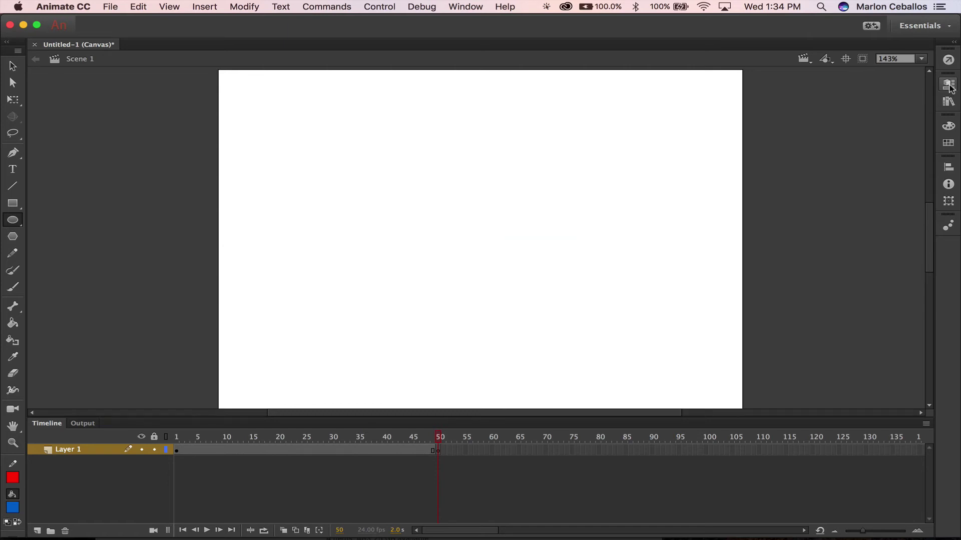
- Set the Oval tool to no stroke and draw a blue oval on the right side of the stage
left_click(950, 85)
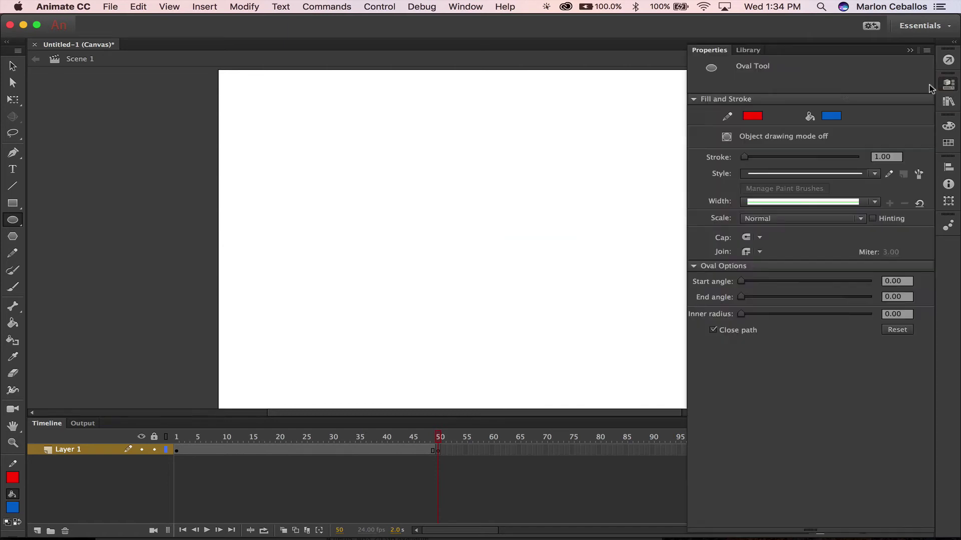
left_click(756, 117)
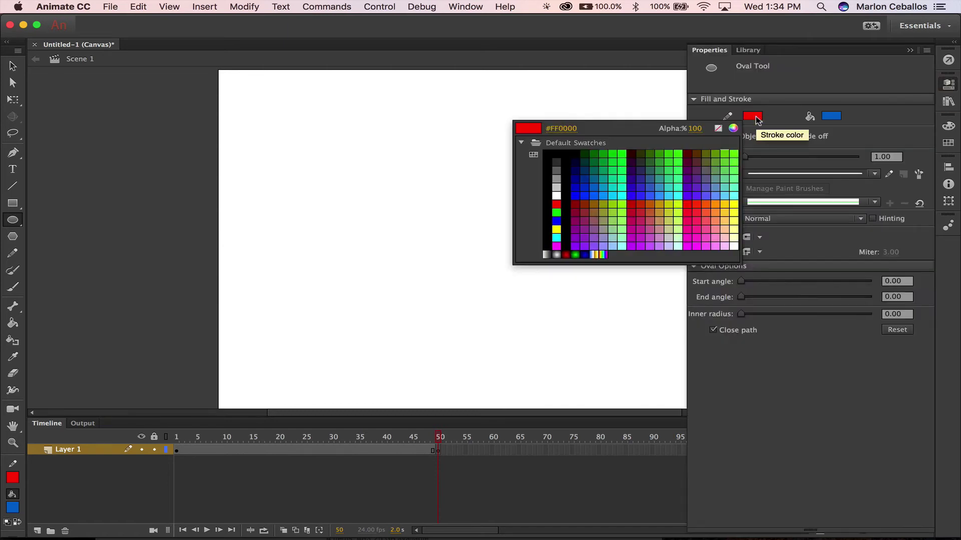
left_click(718, 128)
left_click(948, 84)
left_click(580, 229)
left_click_drag(585, 279, 678, 317)
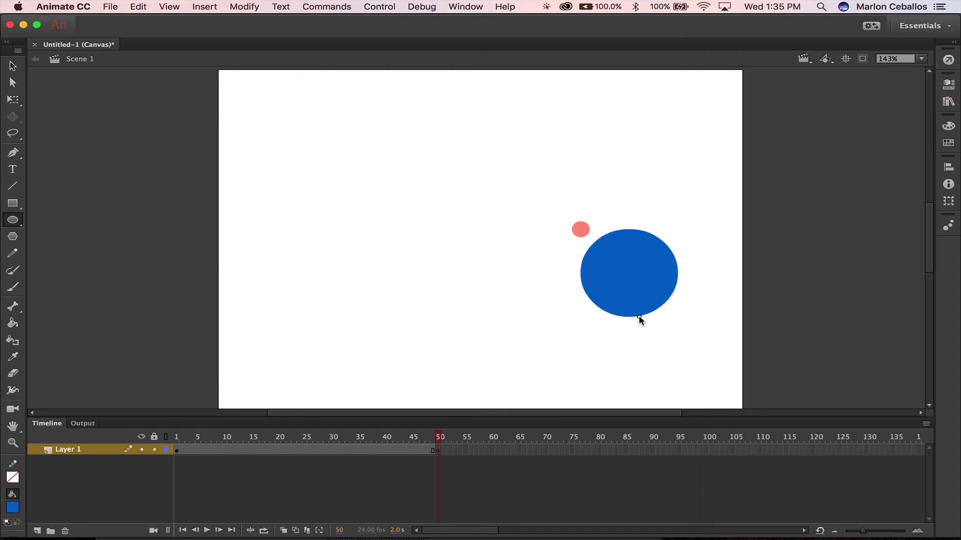
- Switch between frame 1 and frame 50 to compare the square with the oval
left_click(13, 67)
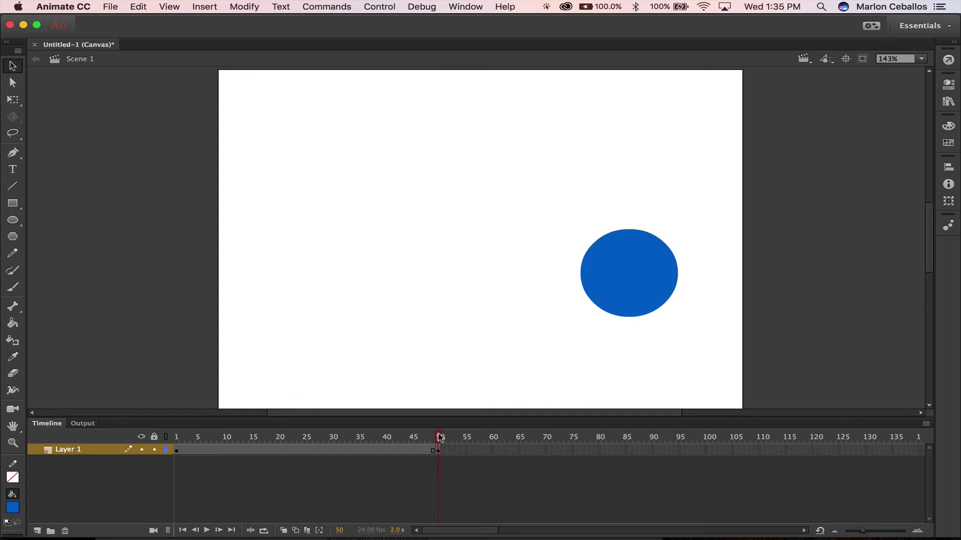
key("shift+comma")
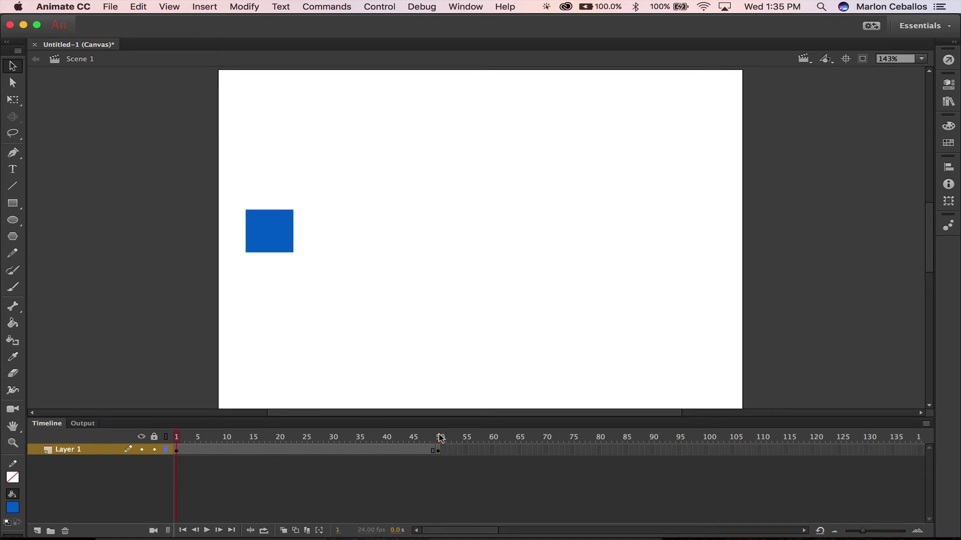
key("shift+period")
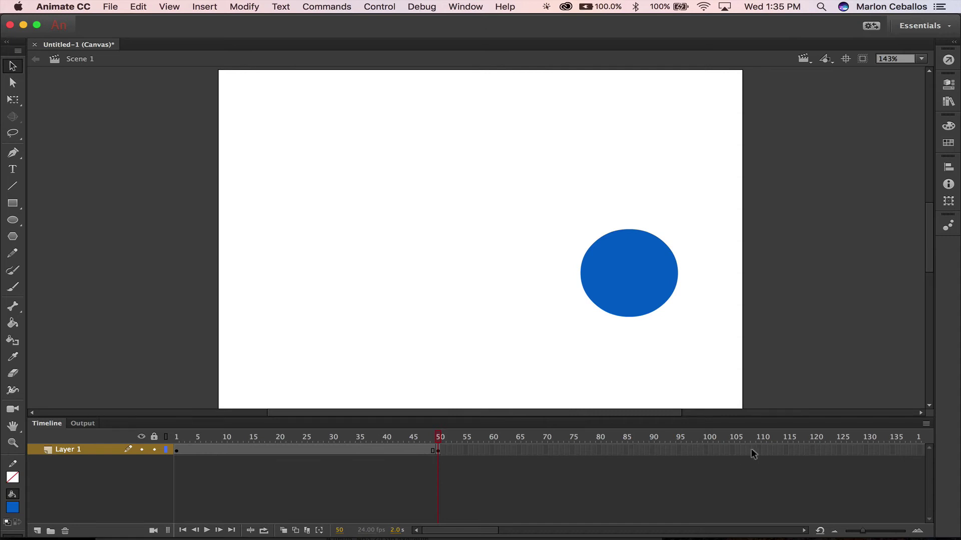
- Create a shape tween between the square at frame 1 and the oval at frame 50 of Layer 1
left_click(289, 448)
right_click(290, 448)
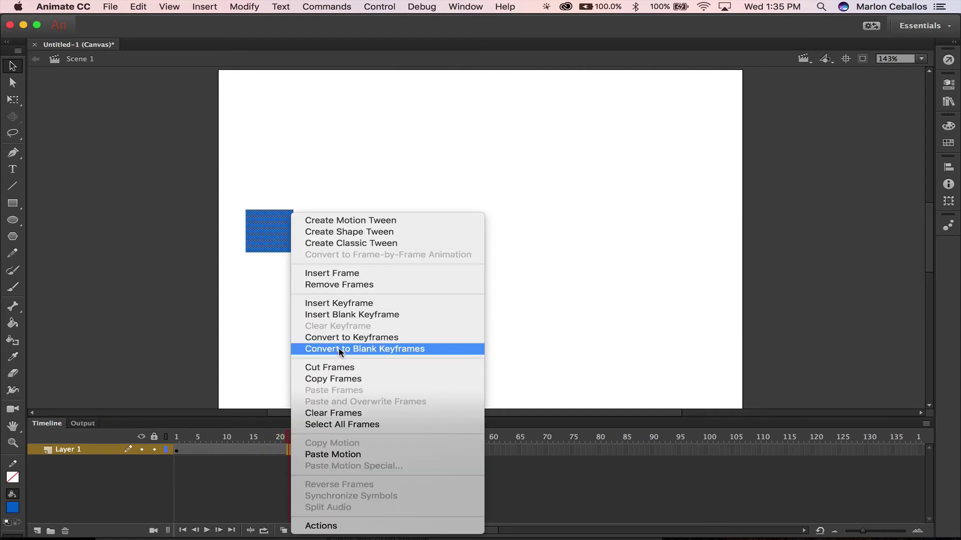
left_click(397, 233)
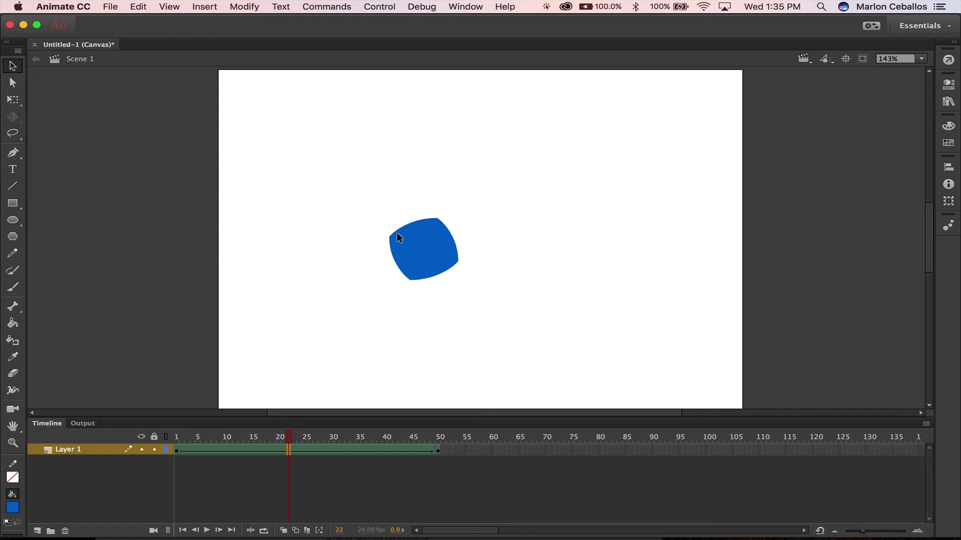
- Step backward and forward through the shape tween's frames and play the animation to check the square-to-oval morph
key("comma")
key("comma")
key("comma")
key("comma")
key("comma")
key("comma")
key("comma")
key("comma")
key("comma")
key("comma")
key("comma")
key("comma")
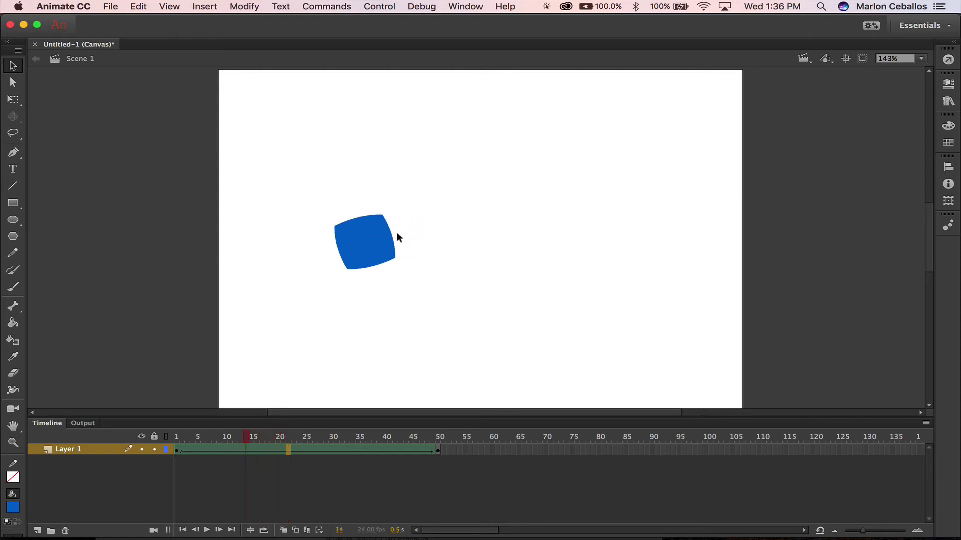
key("comma")
key("comma")
key("comma")
key("comma")
key("comma")
key("comma")
key("comma")
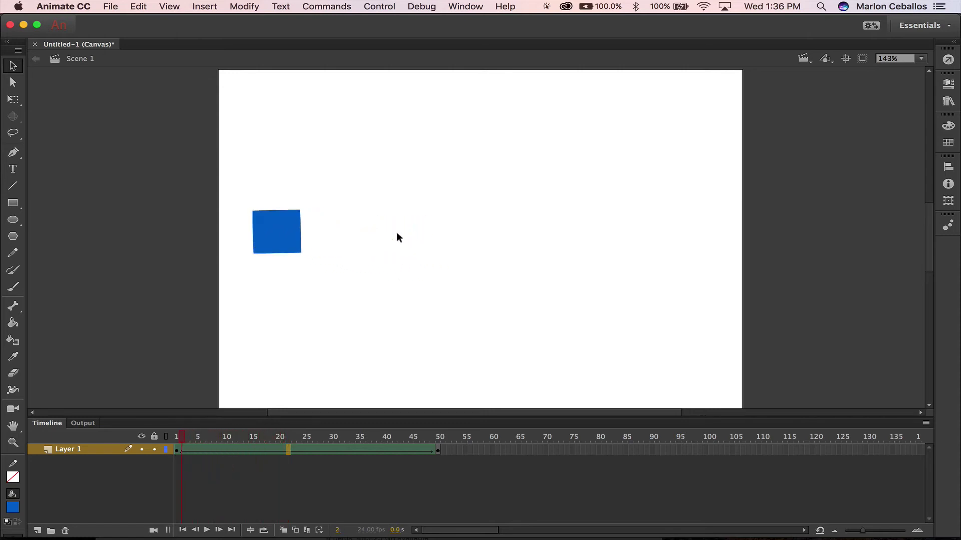
key("period")
key("period")
key("period")
key("period")
key("period")
key("period")
key("period")
key("period")
key("period")
key("period")
key("period")
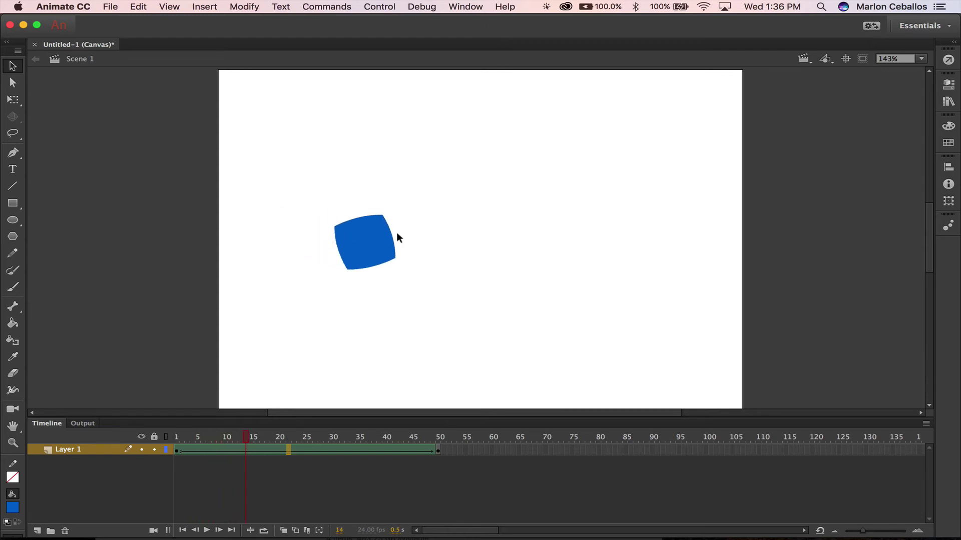
key("Return")
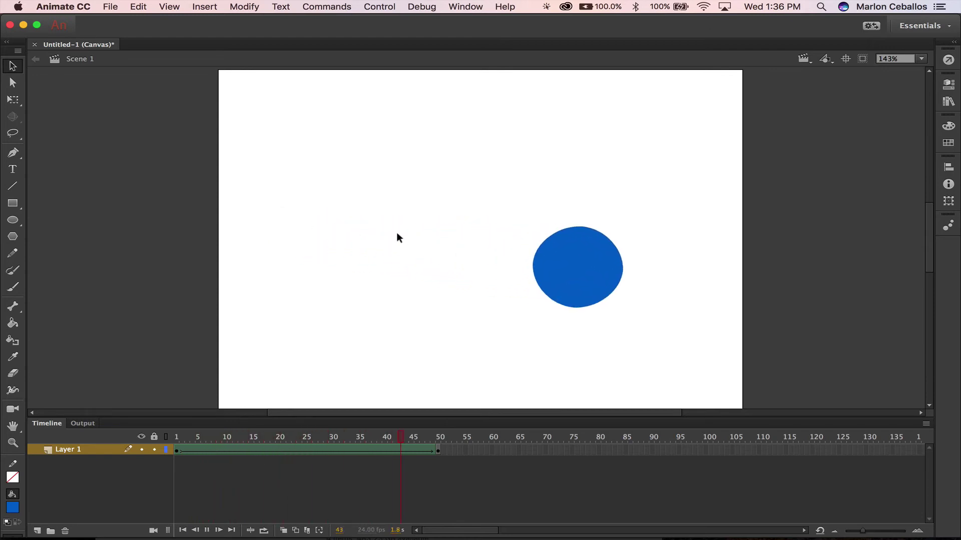
key("Return")
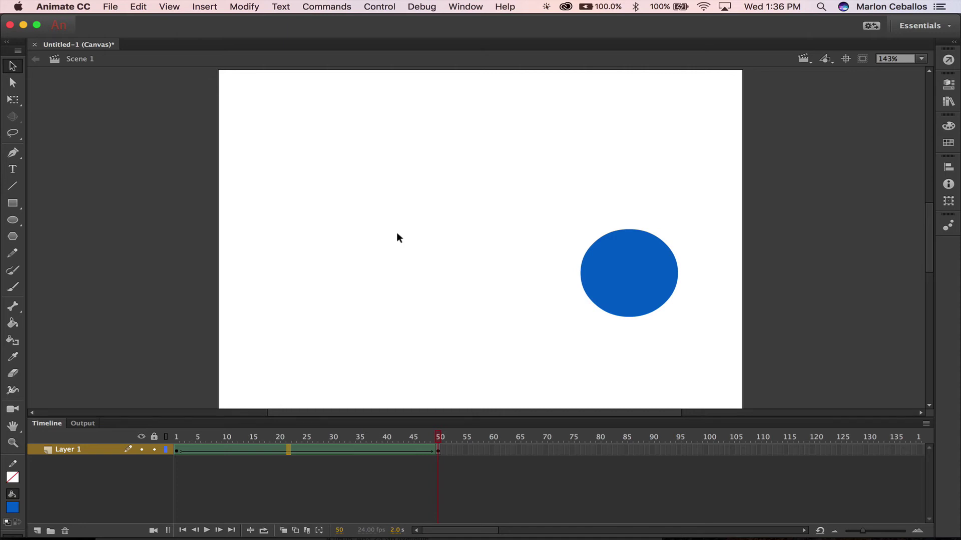
- Create a 550 by 400 px HTML5 Canvas document and place a 50 by 50 px blue square near the stage's left edge
key("super+n")
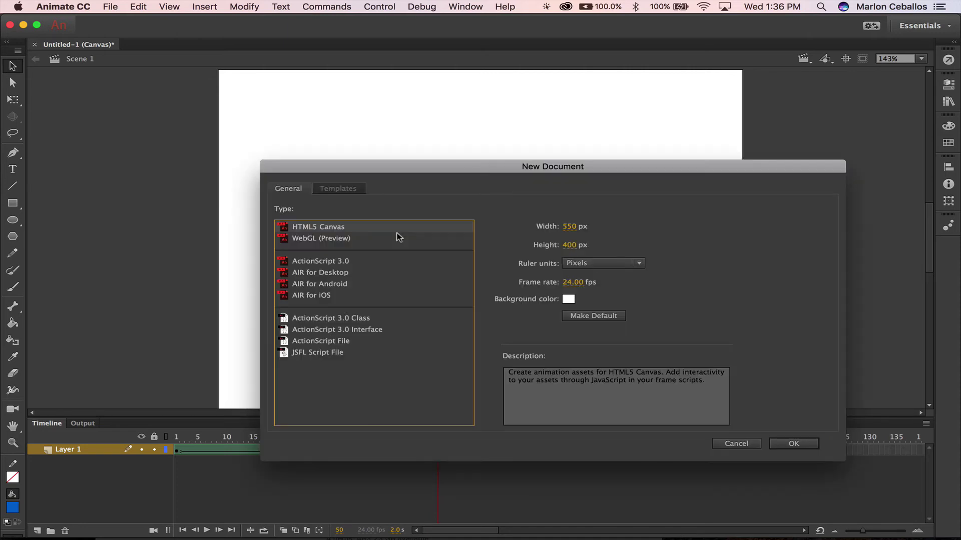
key("Return")
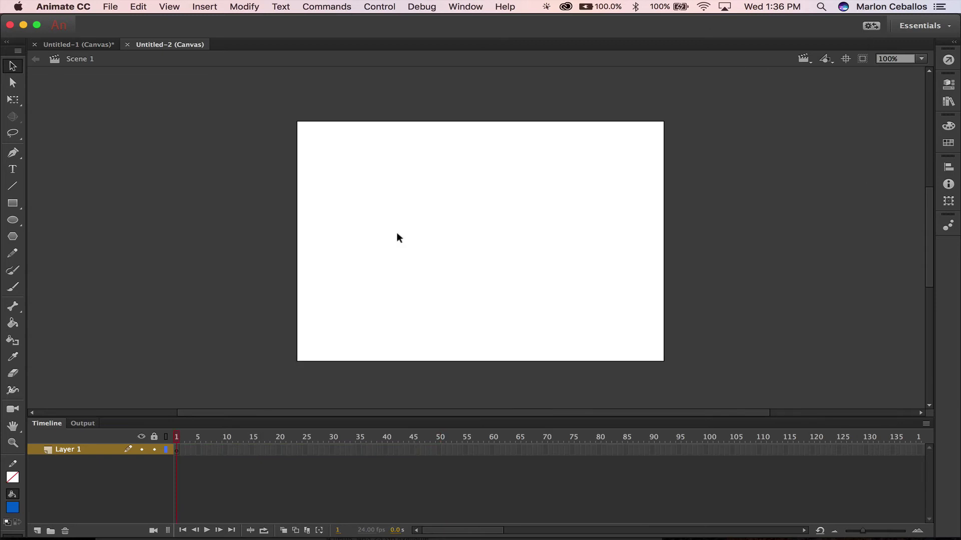
left_click(13, 205)
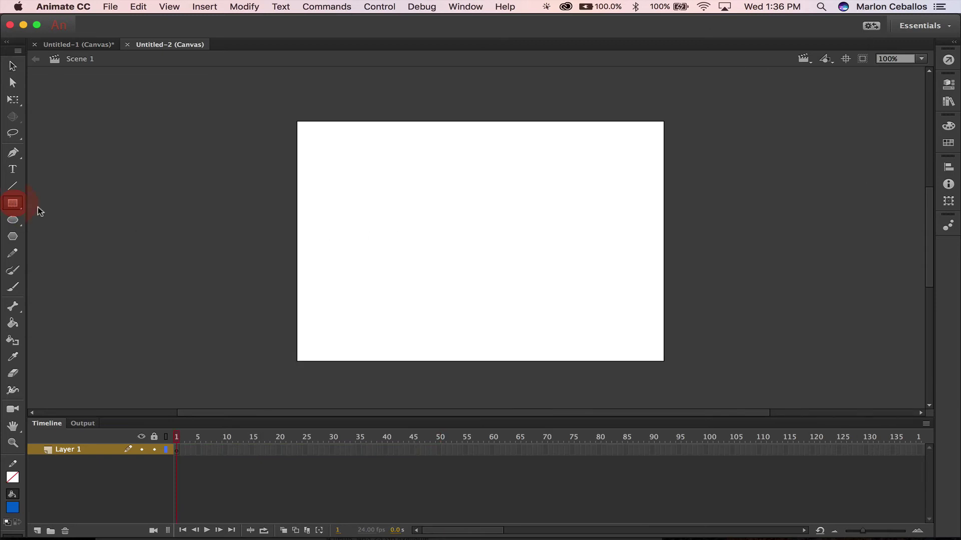
left_click(324, 229, "alt")
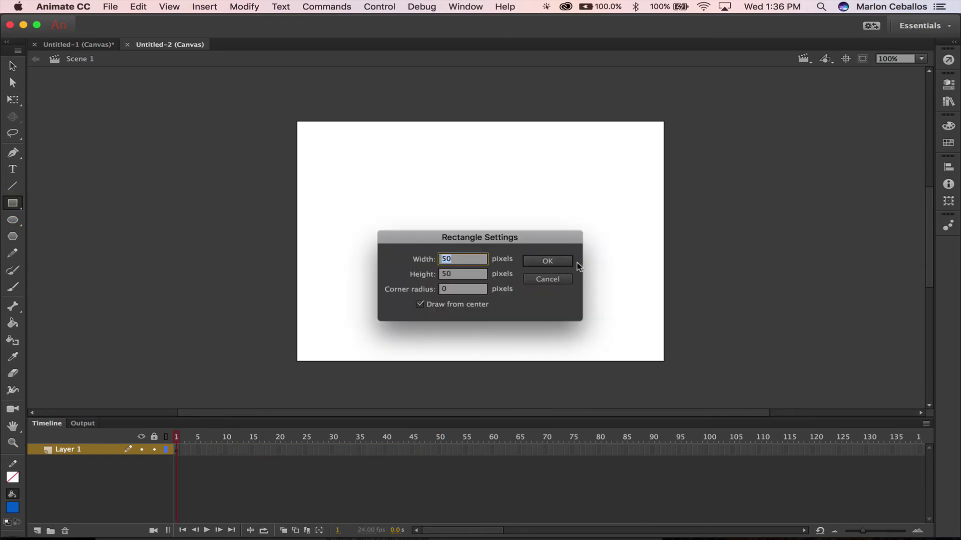
left_click(551, 261)
left_click(13, 65)
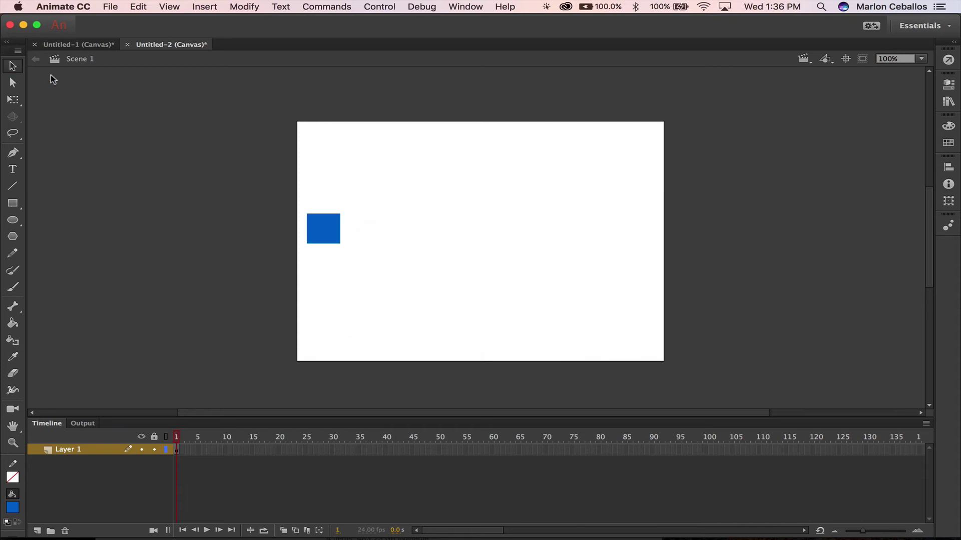
left_click_drag(331, 225, 343, 228)
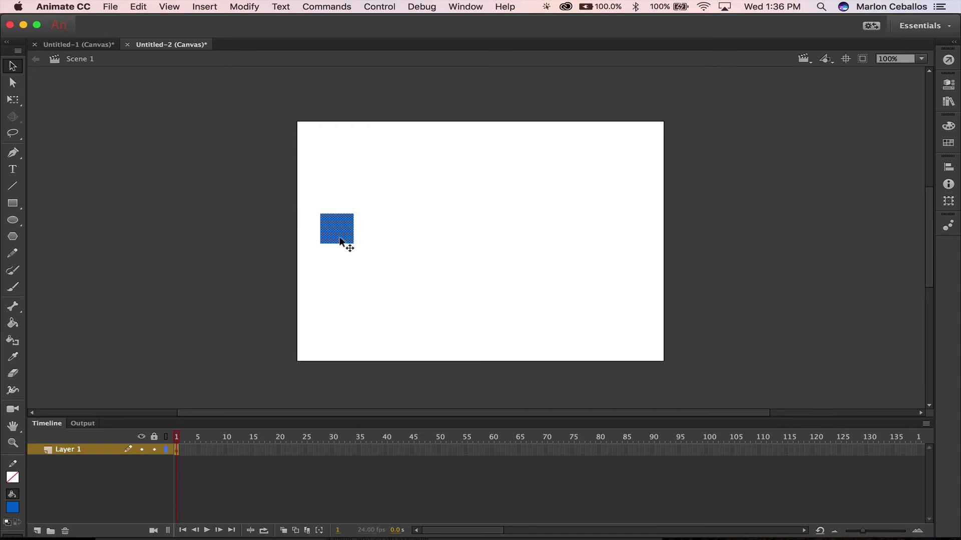
- Convert the square to a Movie Clip symbol named Cuadro with centre registration and display it in the Library
right_click(340, 242)
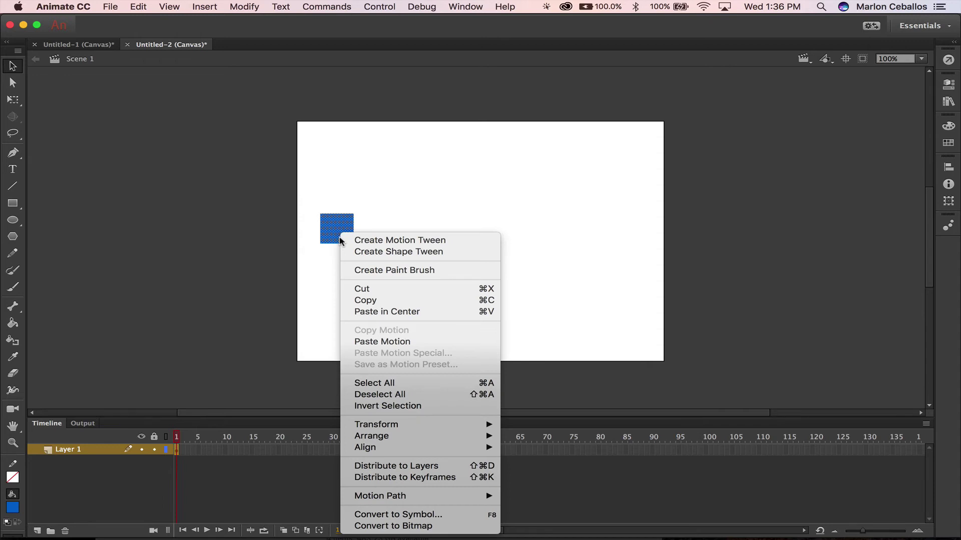
left_click(461, 516)
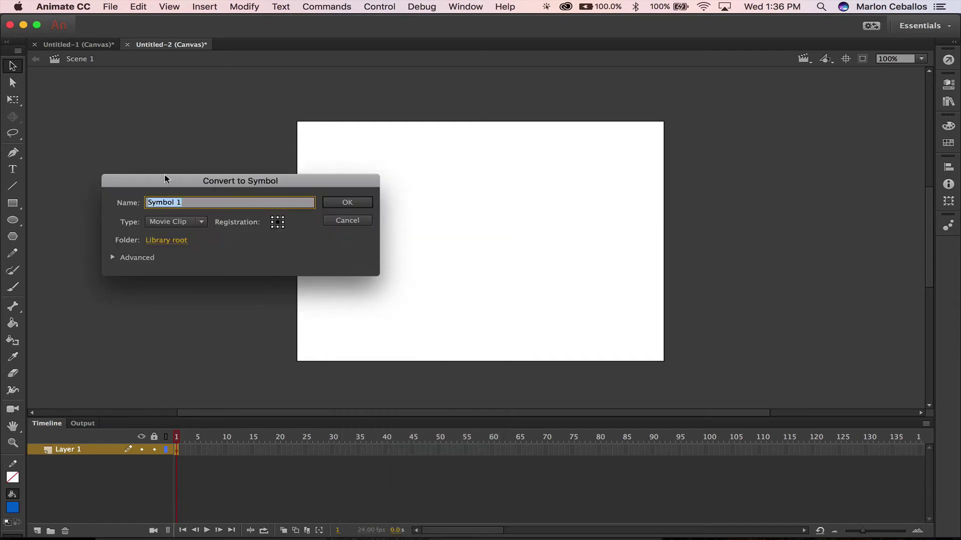
left_click_drag(165, 178, 517, 151)
left_click(538, 194)
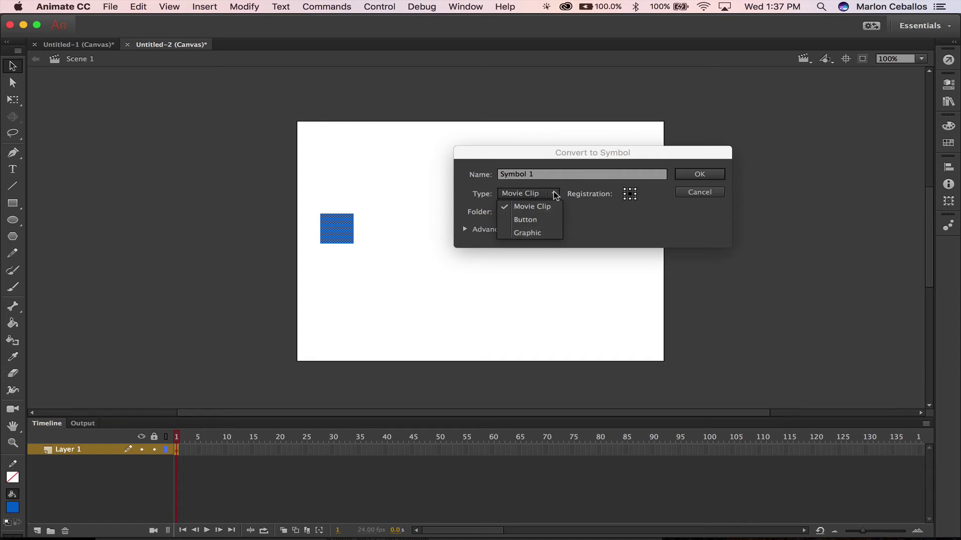
left_click(541, 176)
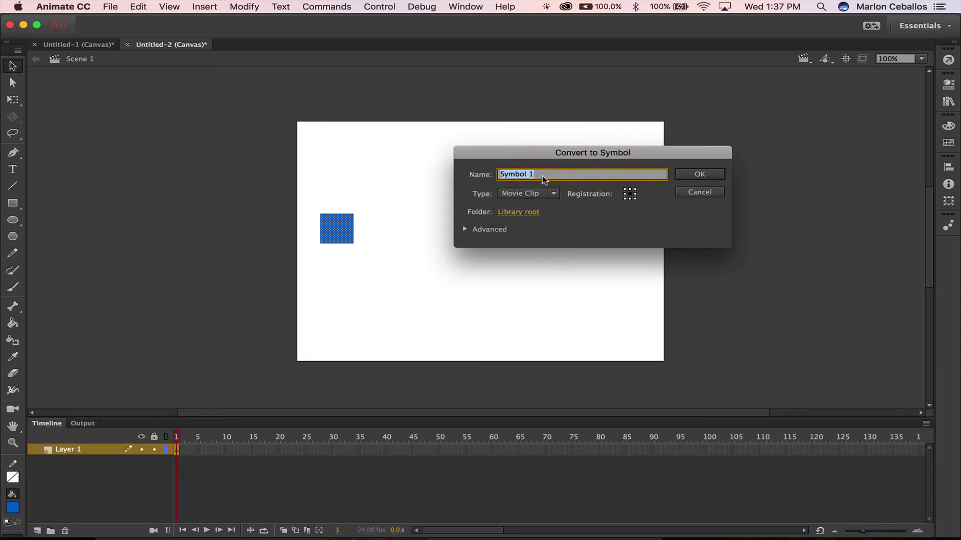
type("Cuadro")
left_click(464, 231)
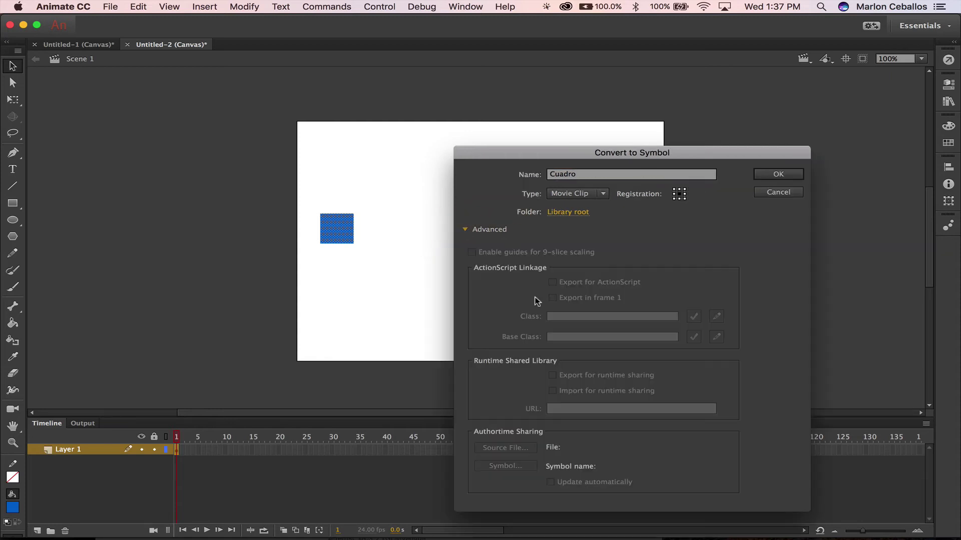
left_click(464, 230)
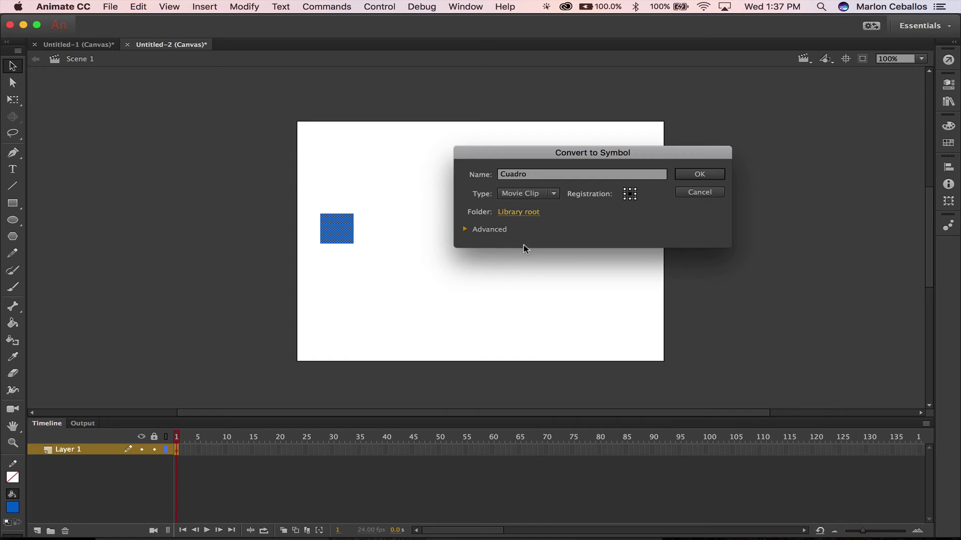
left_click(696, 175)
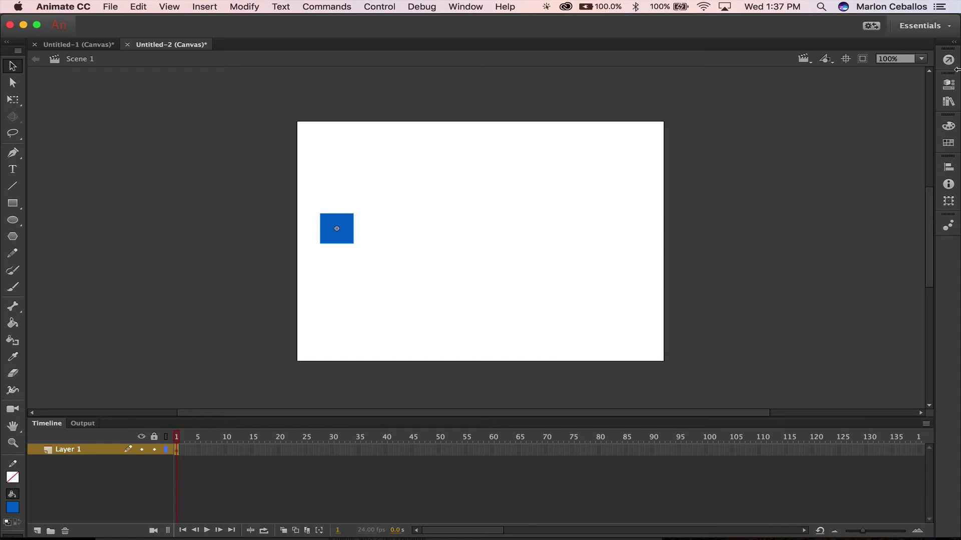
left_click(949, 103)
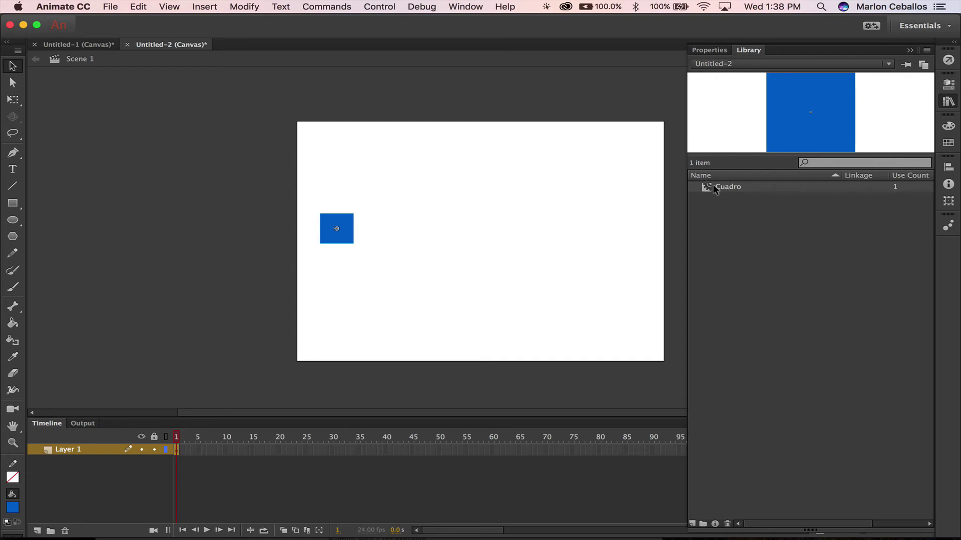
- Switch to Keynote and play the presentation from slide 28, "Symbols o Símbolos"
key("super+Tab")
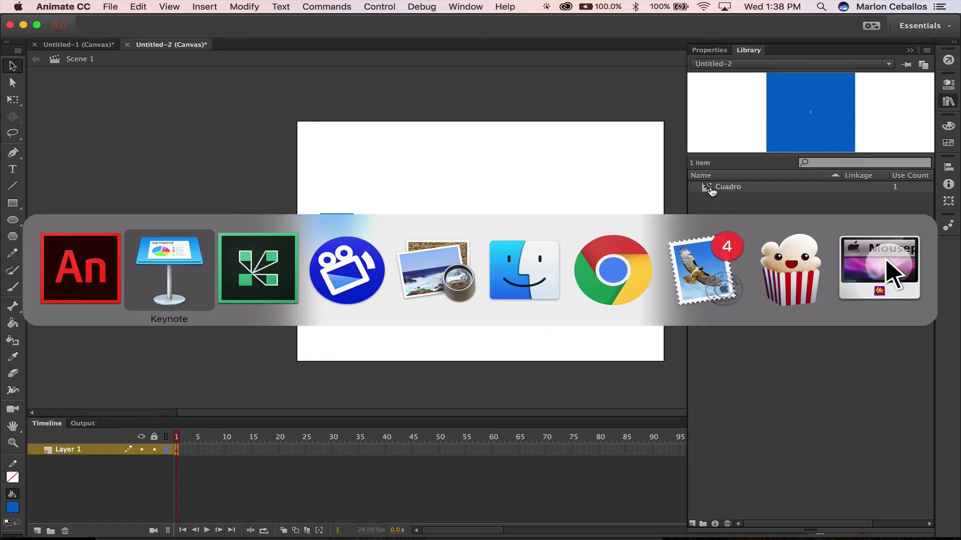
scroll(40, 356, "down", 10)
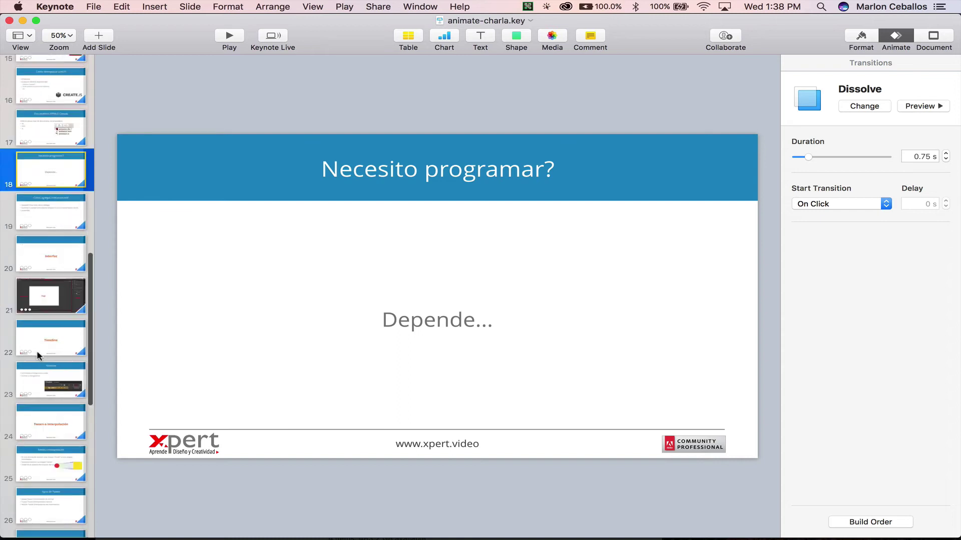
left_click(45, 388)
left_click(229, 36)
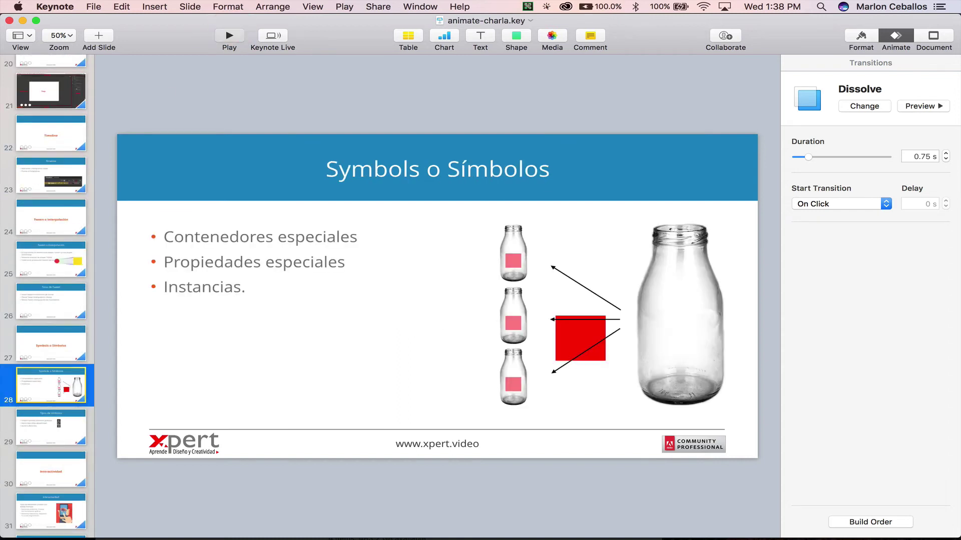
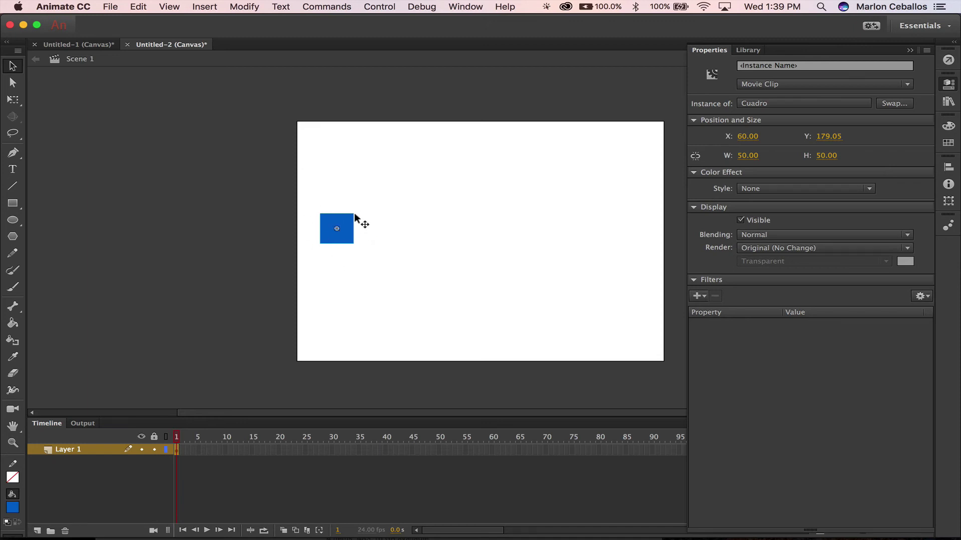
- Look at the shape inside the Cuadro symbol, return to Scene 1 and deselect the instance
double_click(339, 223)
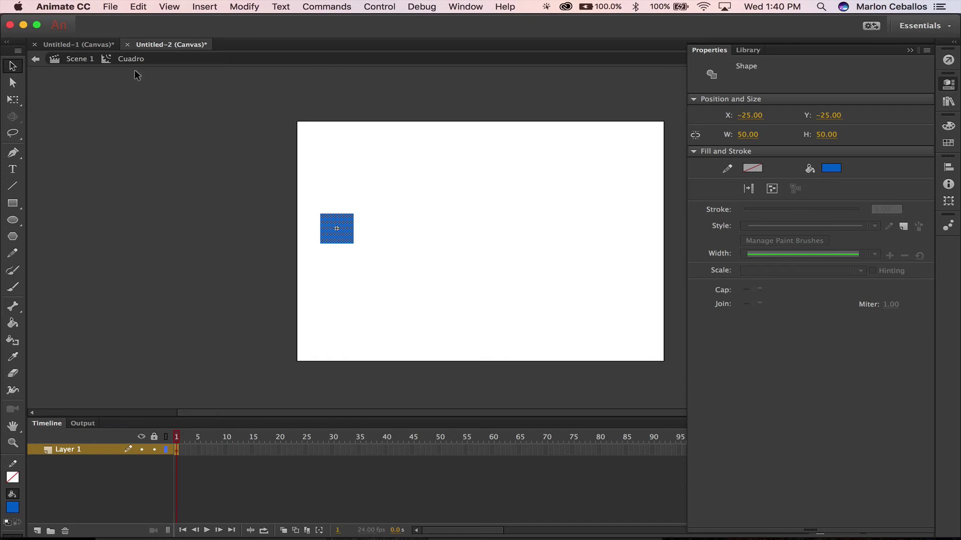
left_click(79, 59)
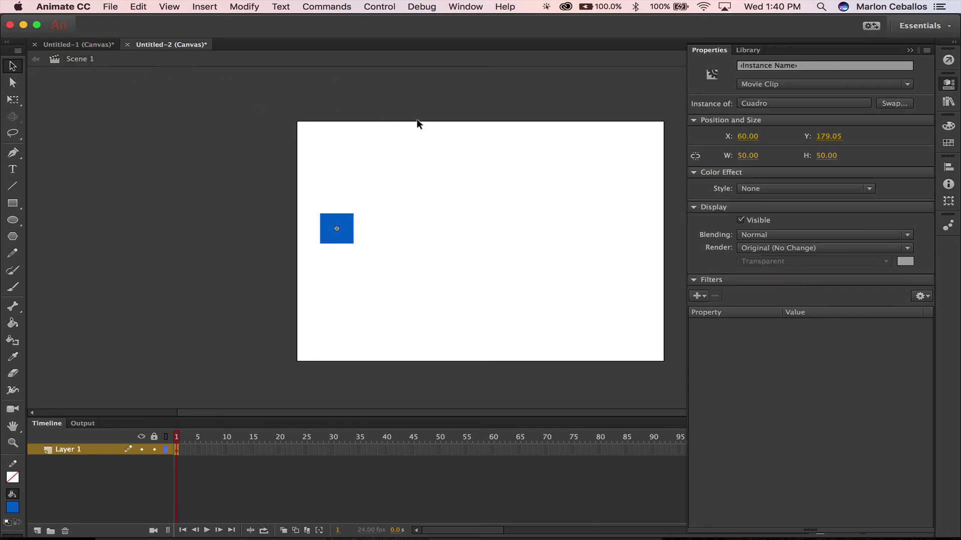
left_click(437, 138)
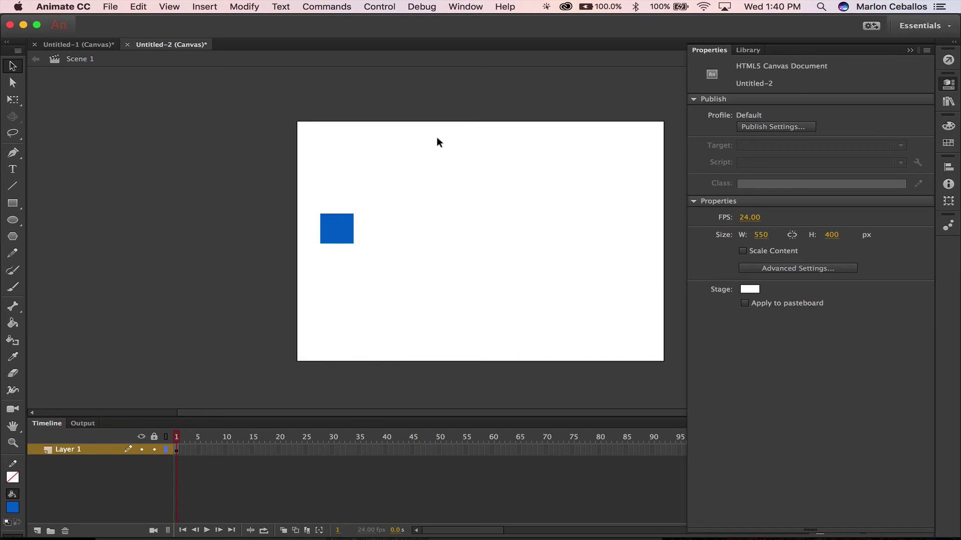
- Create a motion tween on the Cuadro instance in Layer 1, with the Properties collapsed
left_click(340, 220)
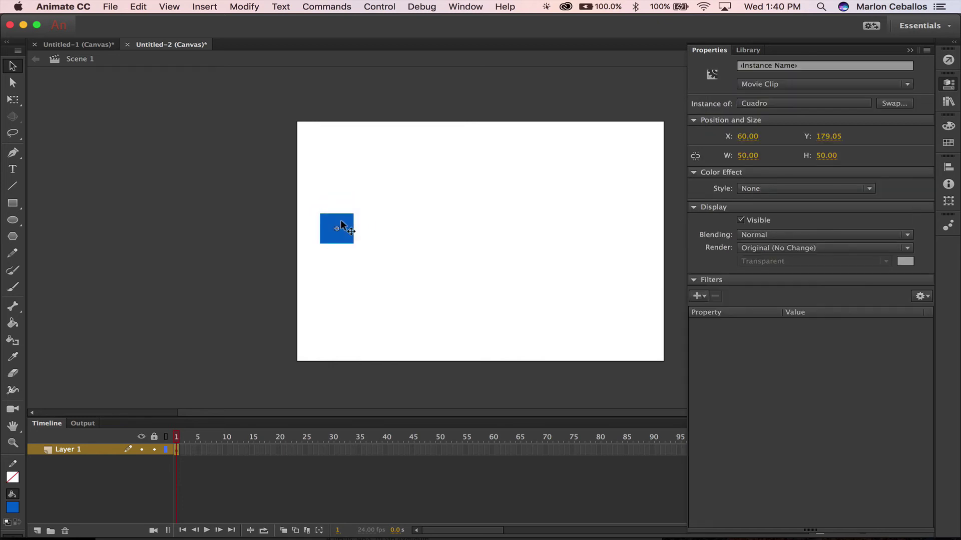
left_click(948, 84)
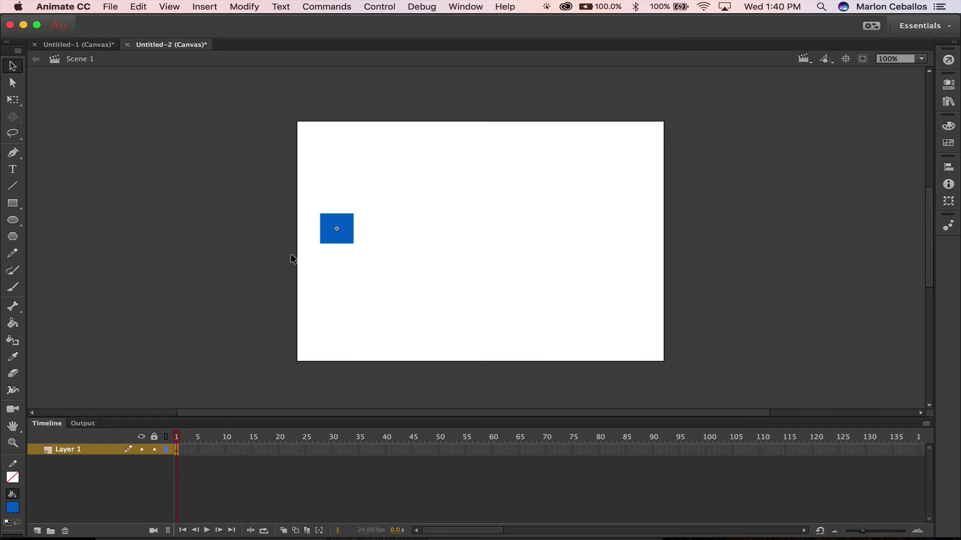
right_click(348, 222)
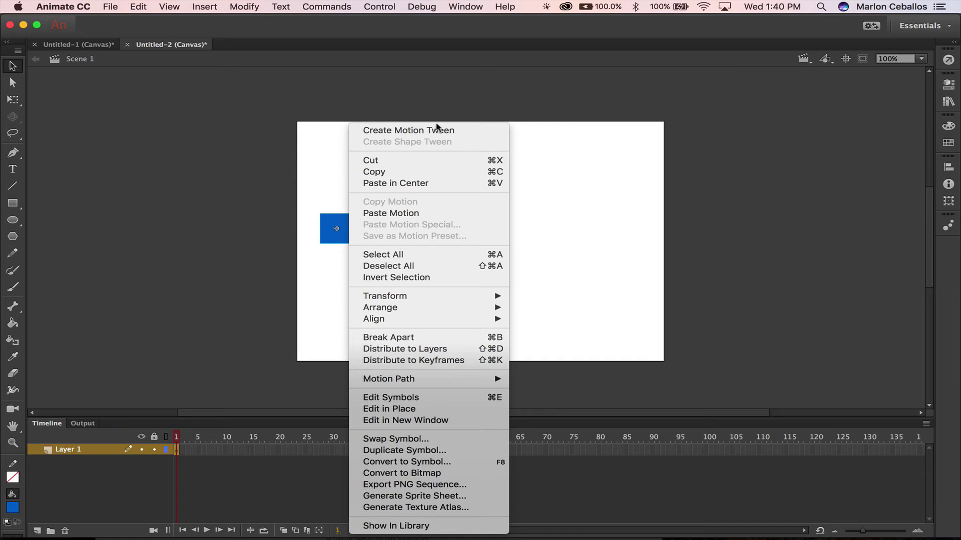
left_click(450, 131)
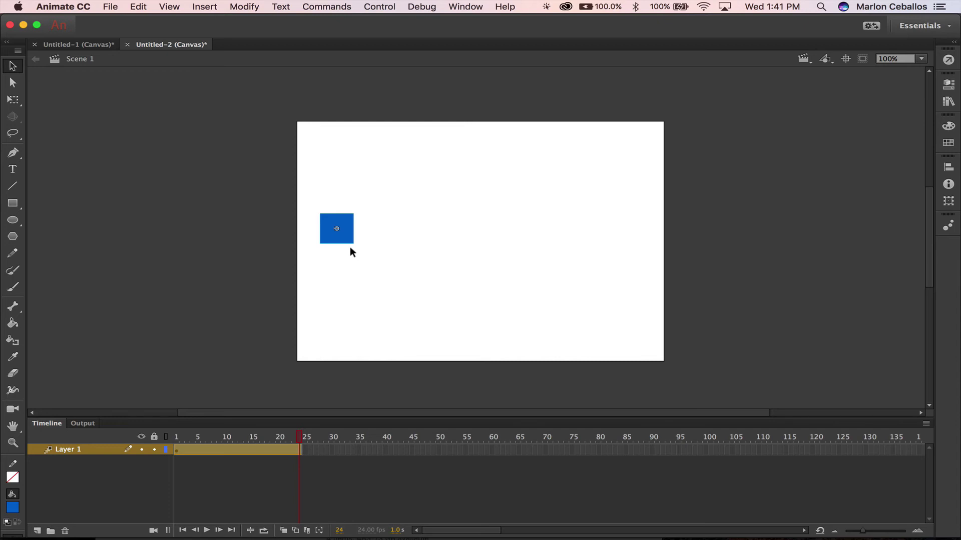
- Review frame 33 of the shape tween in Untitled-1 and return to the Untitled-2 document
left_click(94, 46)
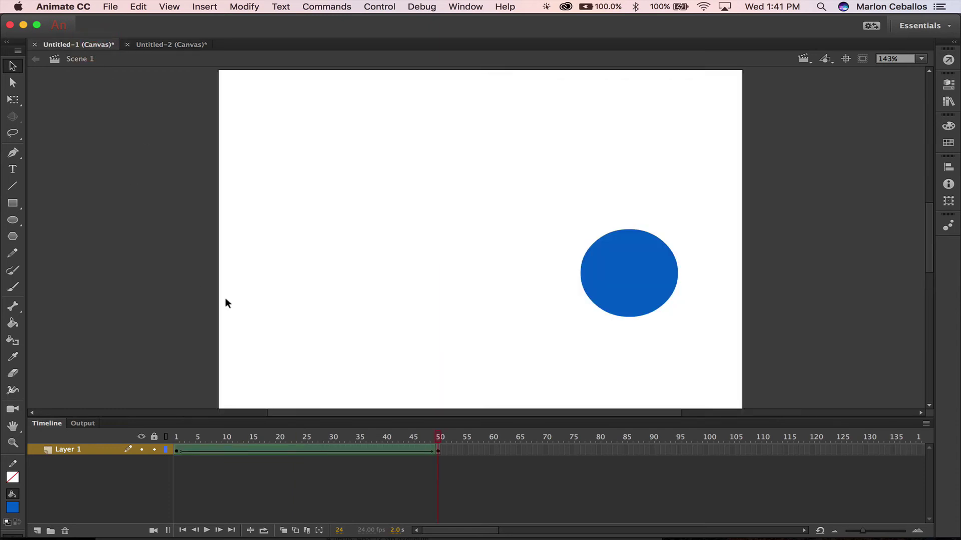
left_click(348, 437)
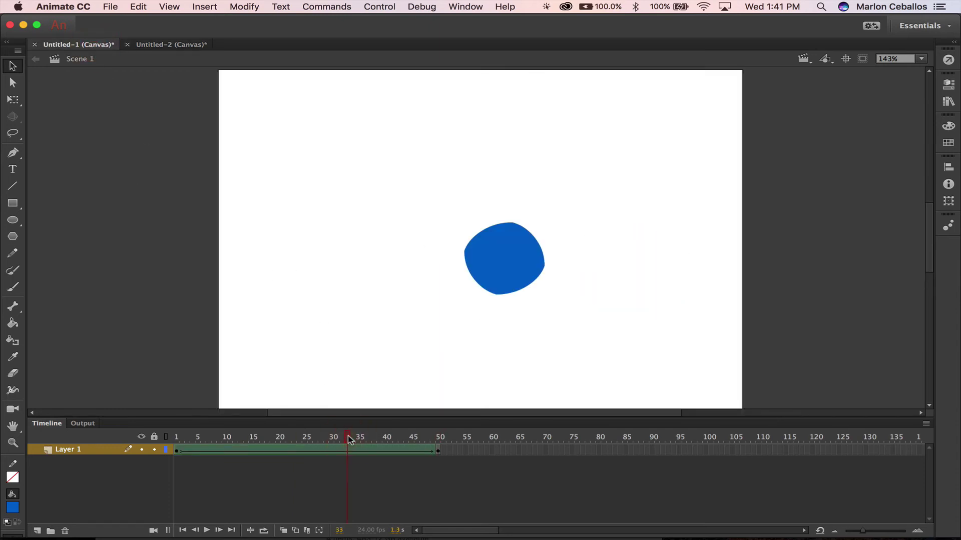
left_click(169, 44)
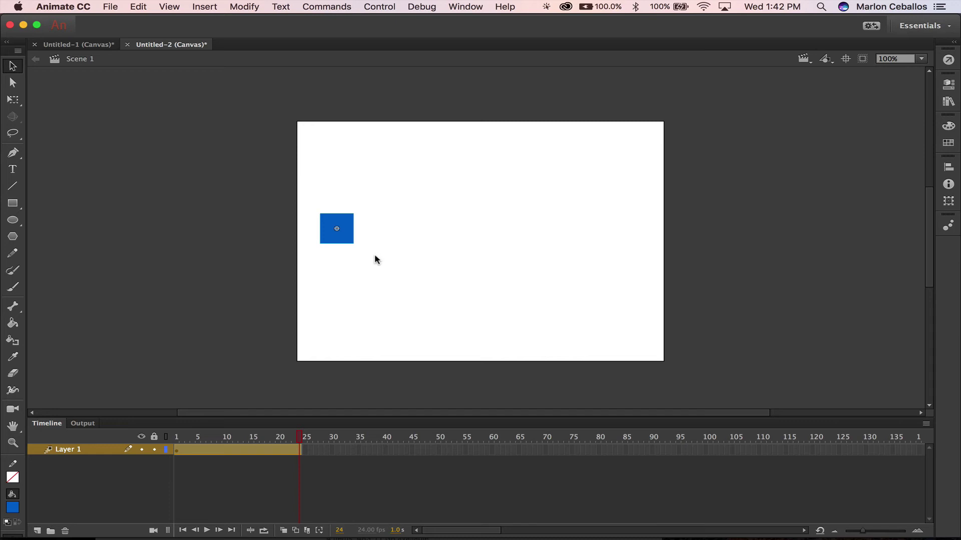
- At frame 24 of the Layer 1 motion tween, move the blue Cuadro square horizontally to the right side of the stage
right_click(350, 226)
left_click(422, 130)
key("Return")
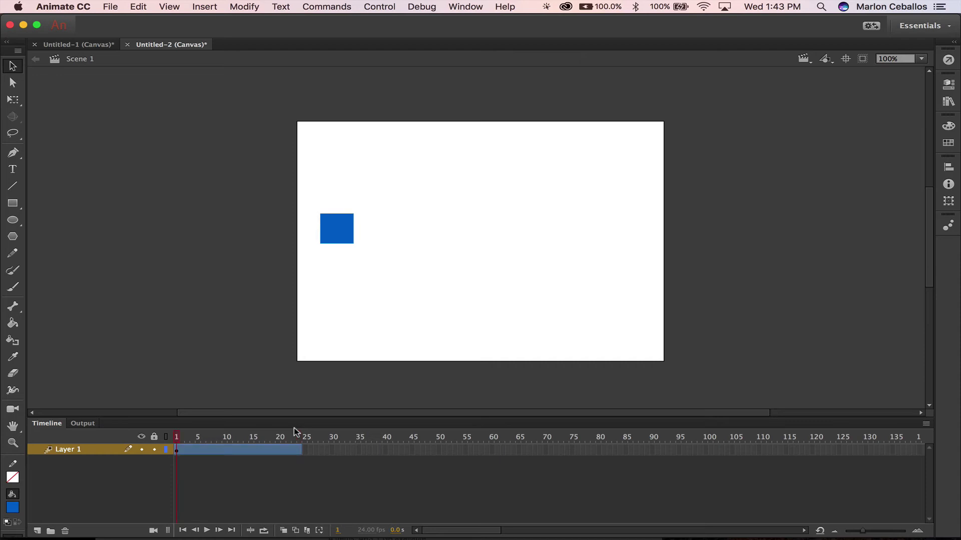
key("Return")
key("Return")
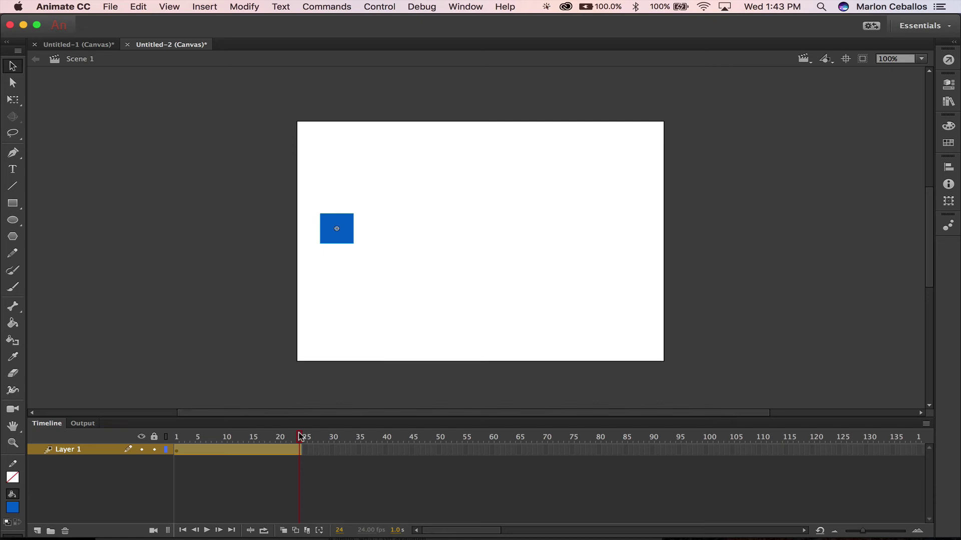
key("shift+comma")
key("shift+period")
left_click_drag(339, 218, 620, 220)
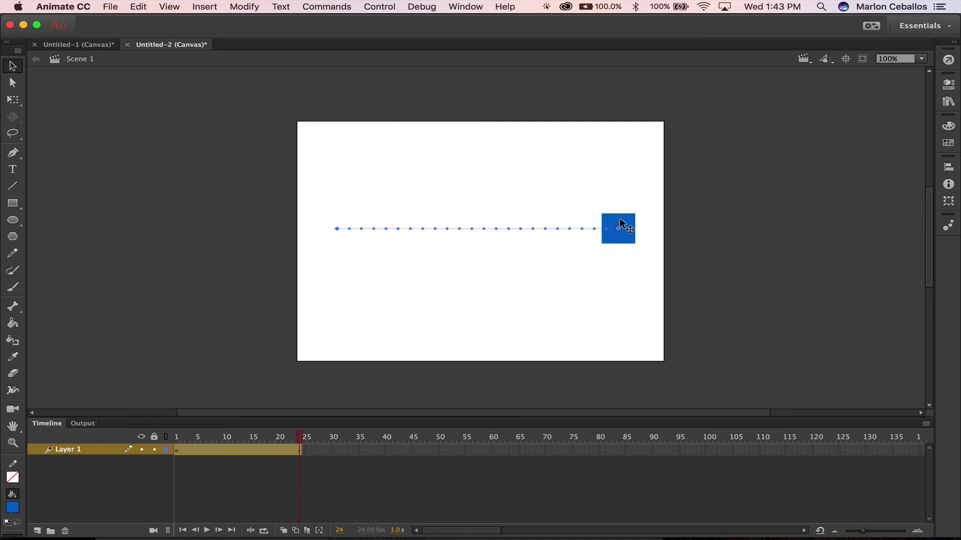
- Play the square's motion tween, test the movie in the browser, and return to the document's timeline
key("Return")
key("super+Return")
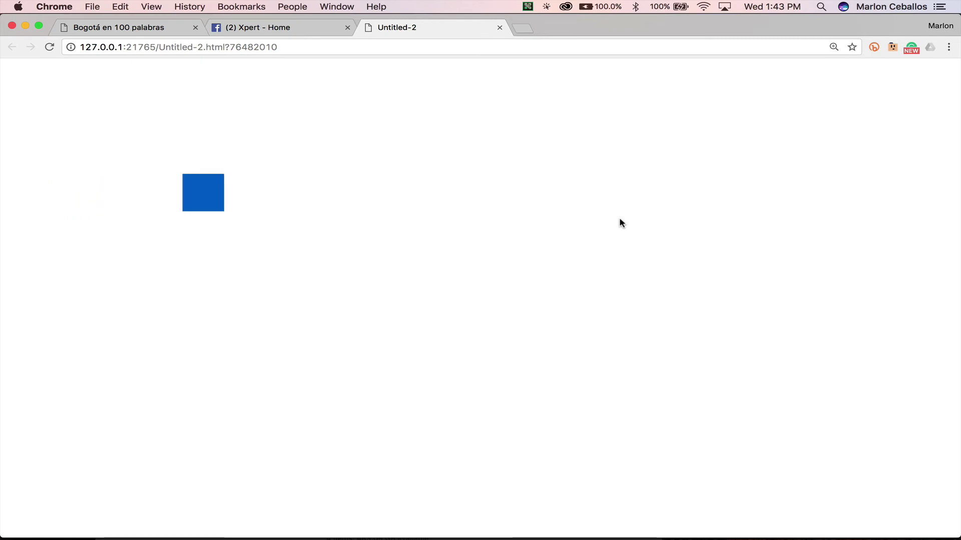
right_click(181, 160)
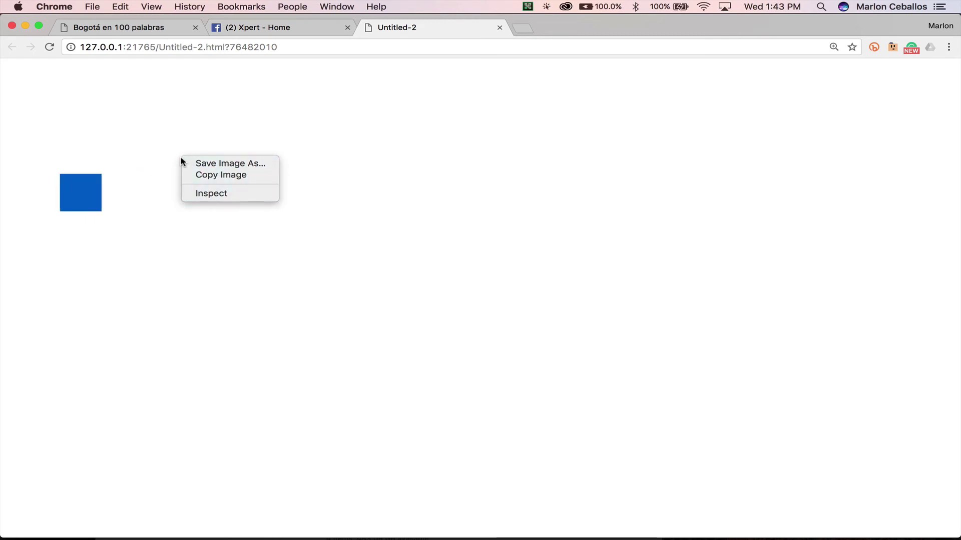
left_click(258, 247)
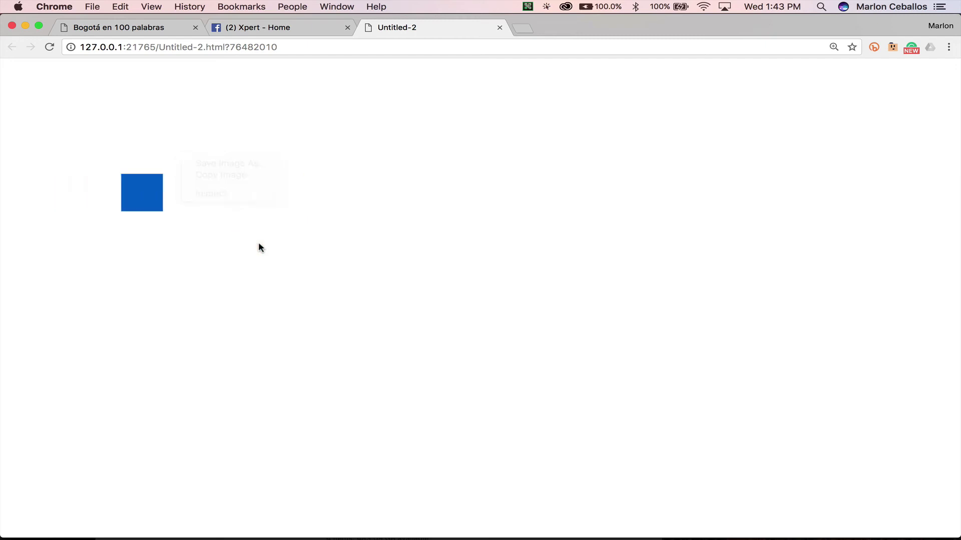
left_click(498, 28)
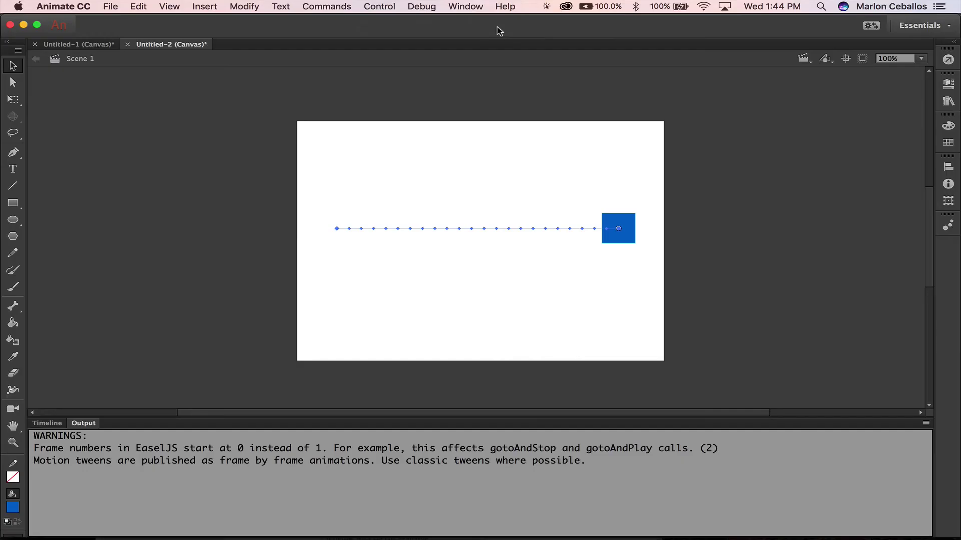
left_click(50, 424)
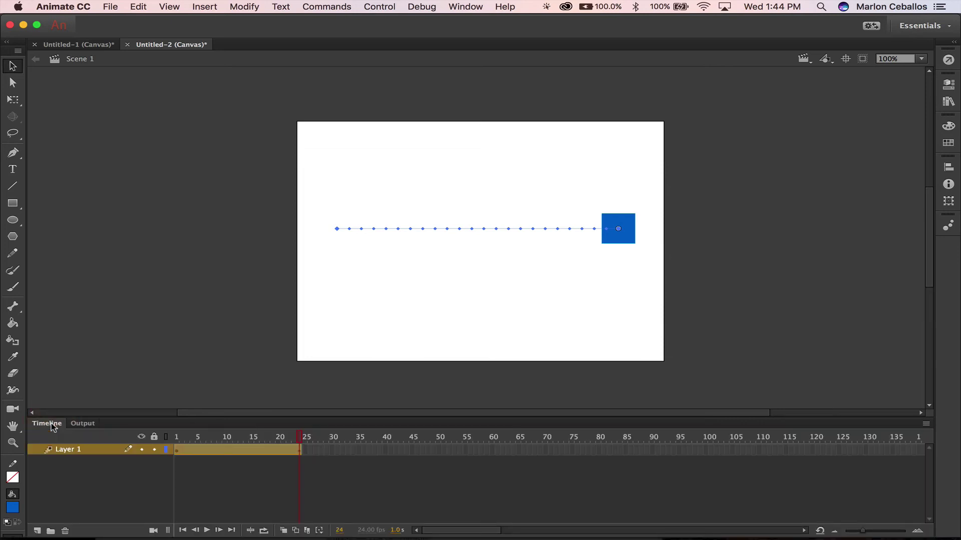
- Open mariposa.fla from the "ejercicio mariposa" folder in Finder
mouse_move(80, 523)
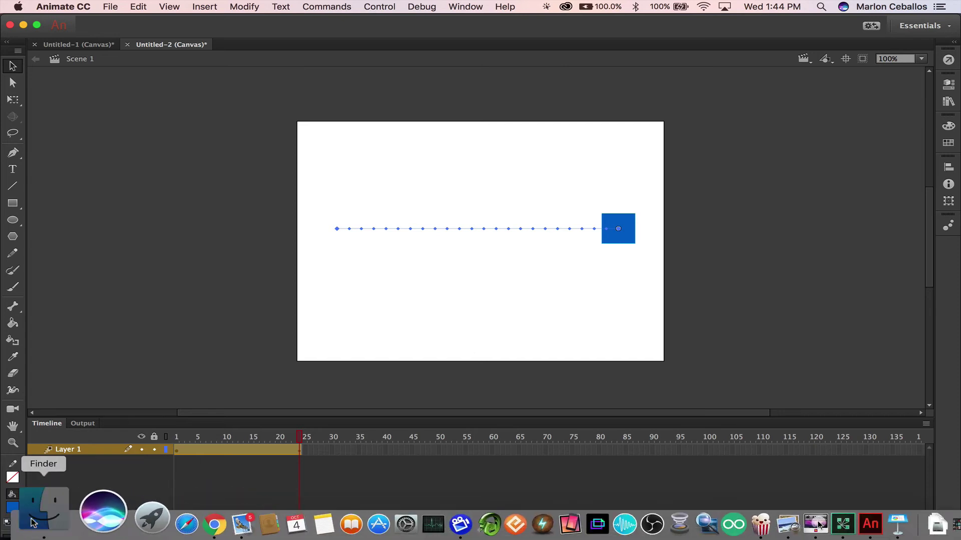
left_click(33, 523)
left_click_drag(168, 211, 310, 155)
left_click(423, 211)
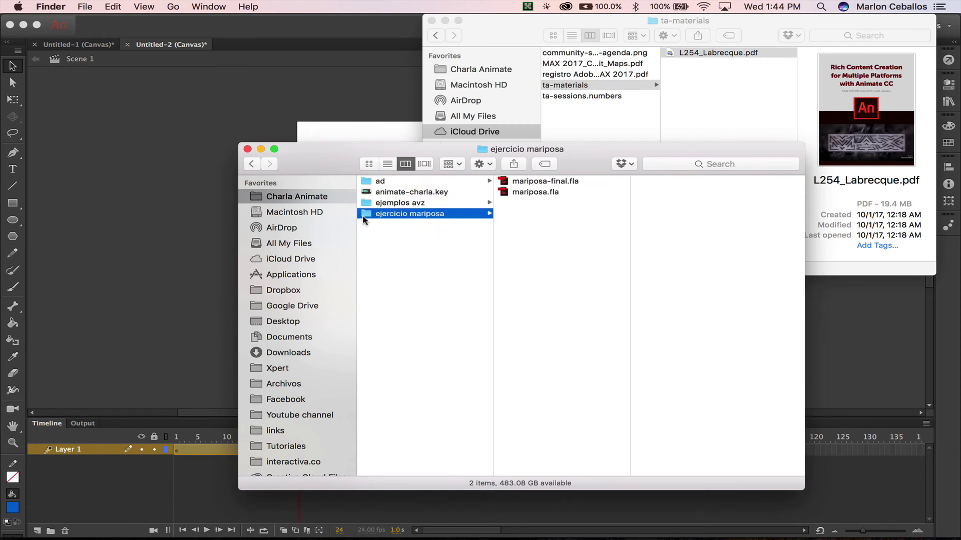
double_click(505, 192)
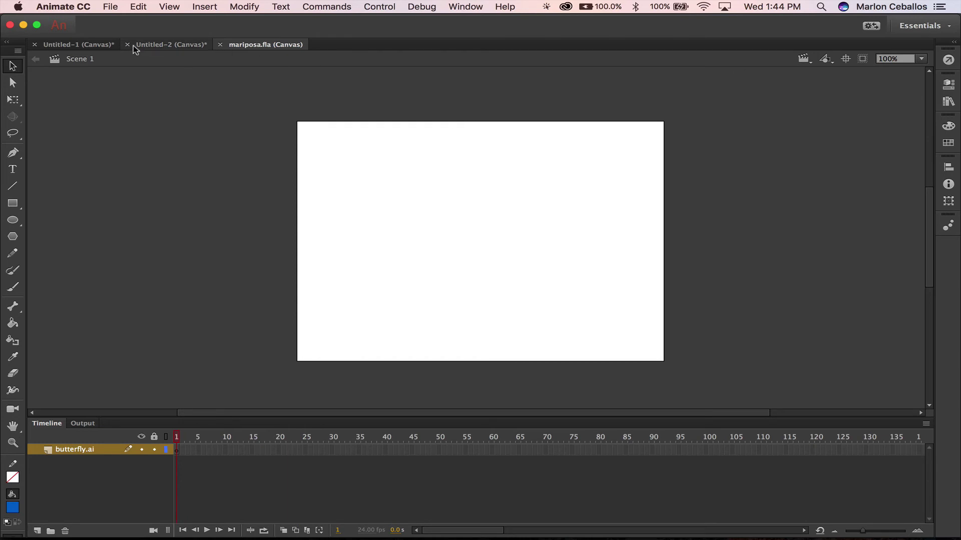
- Close the Untitled-1 and Untitled-2 documents without saving their changes
left_click(86, 45)
key("super+w")
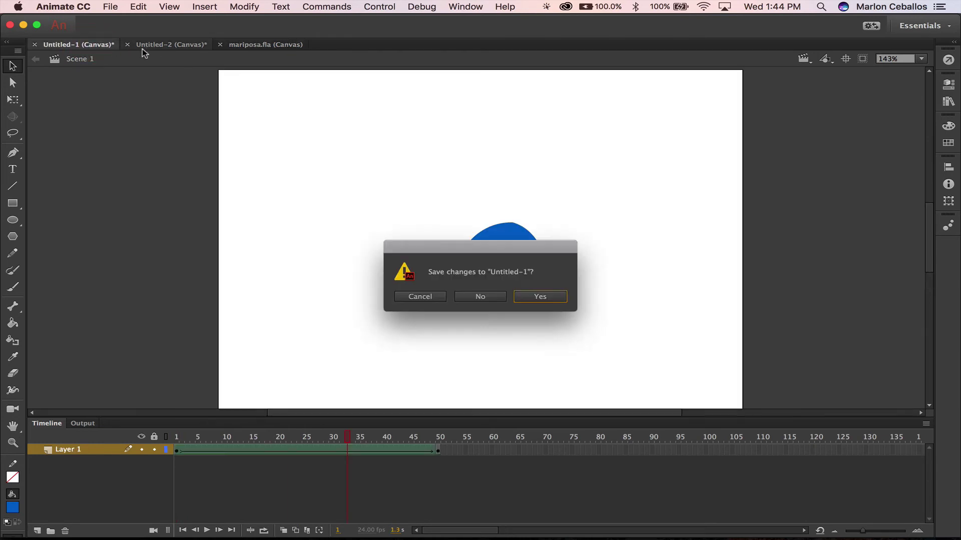
left_click(470, 297)
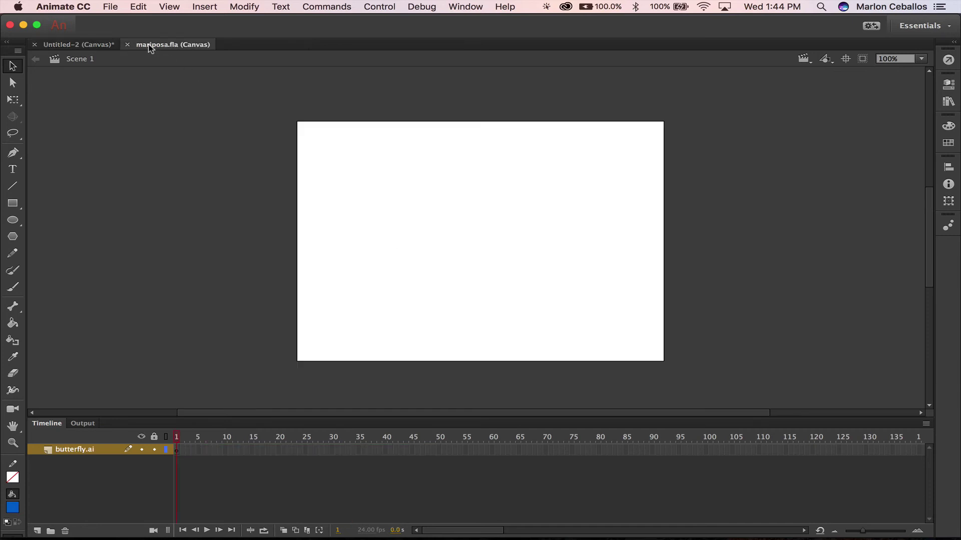
left_click(87, 45)
key("super+w")
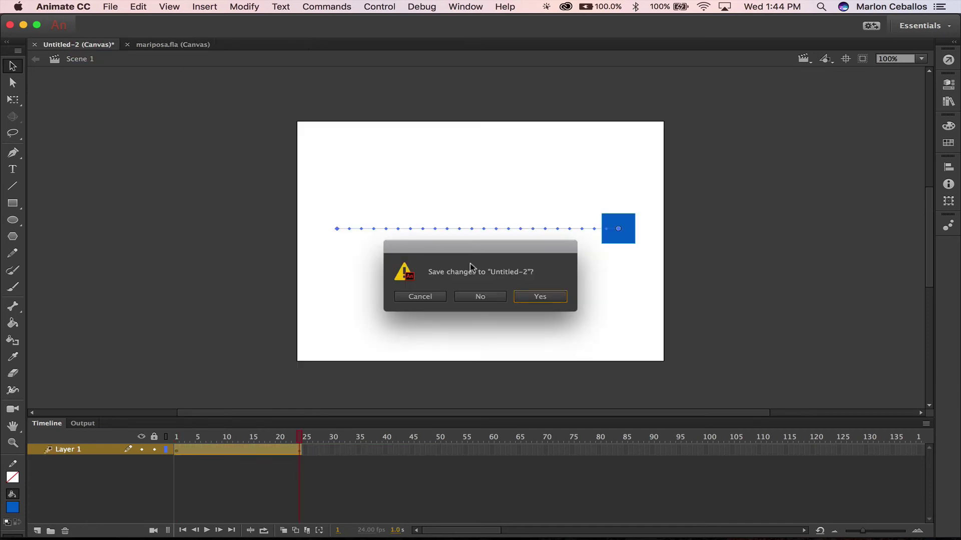
left_click(479, 298)
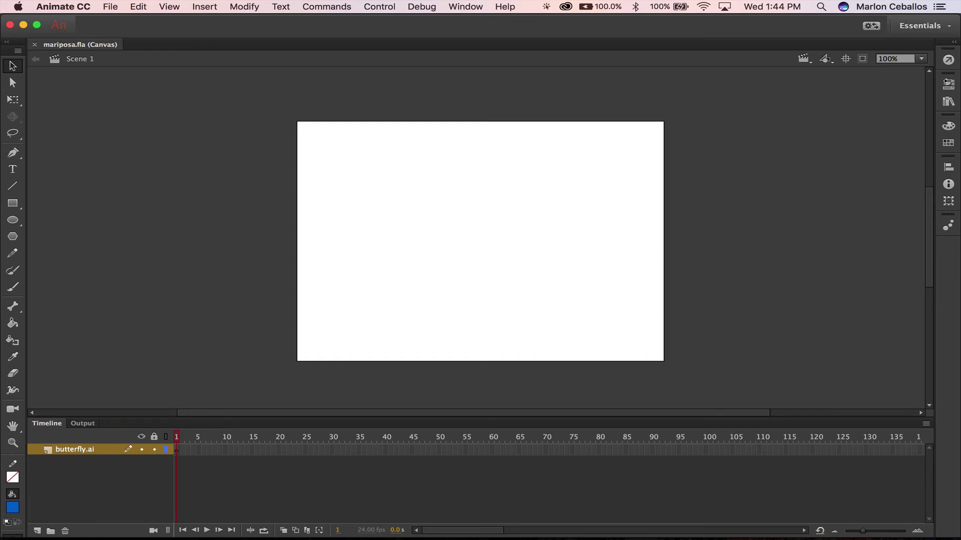
- Preview the body, wings and butterfy symbols in the mariposa.fla library
left_click(950, 89)
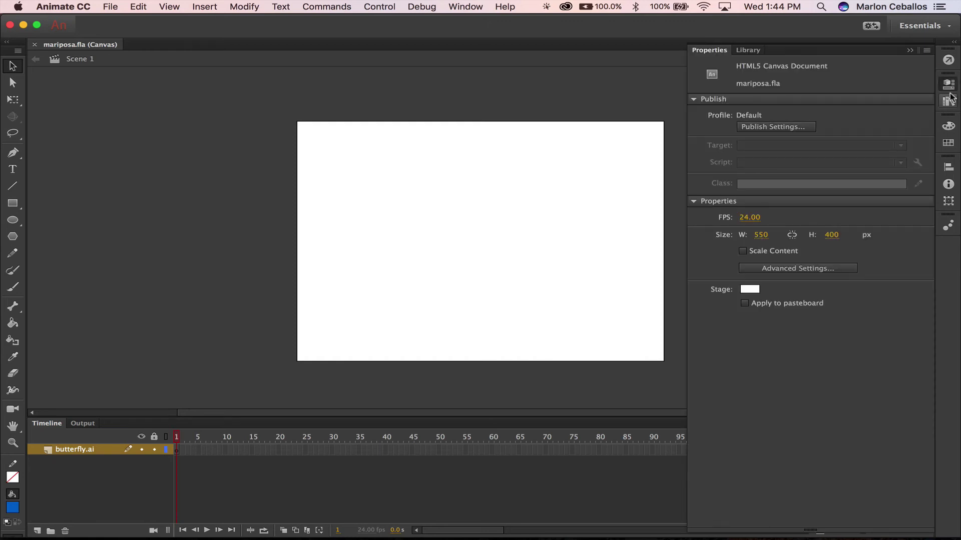
left_click(948, 101)
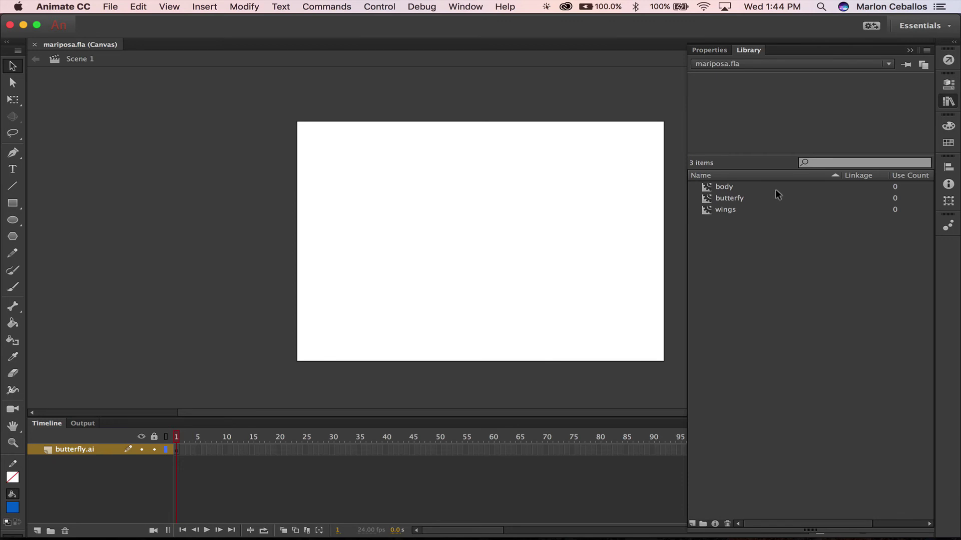
left_click(706, 188)
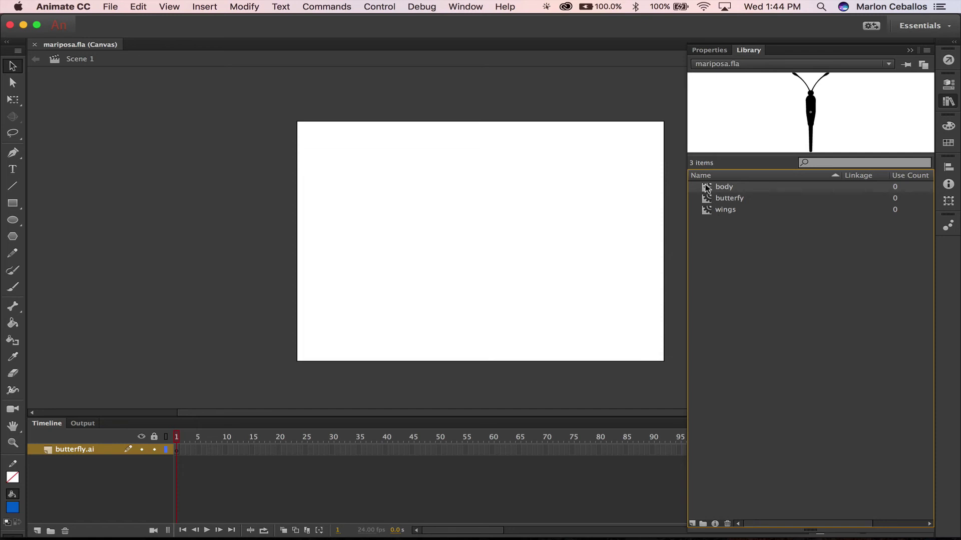
left_click(705, 213)
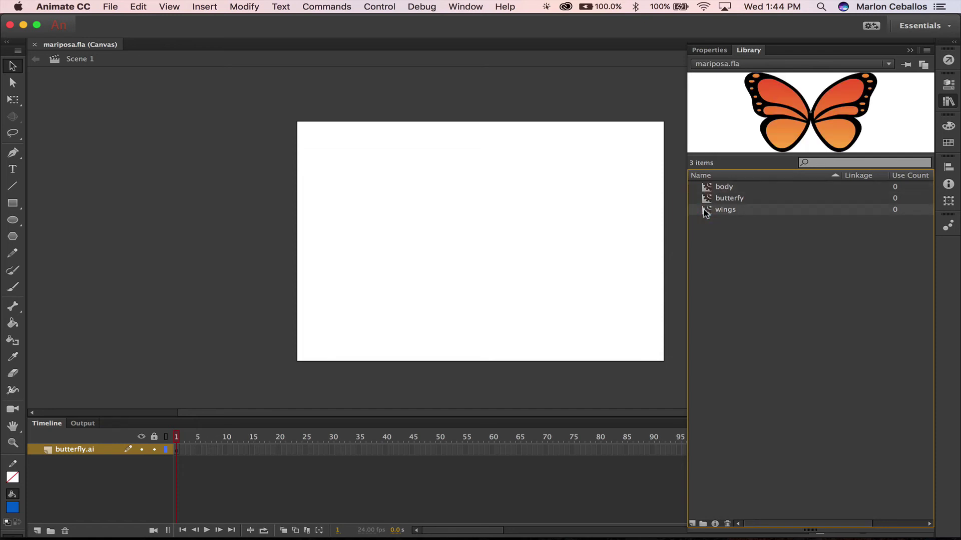
left_click(706, 199)
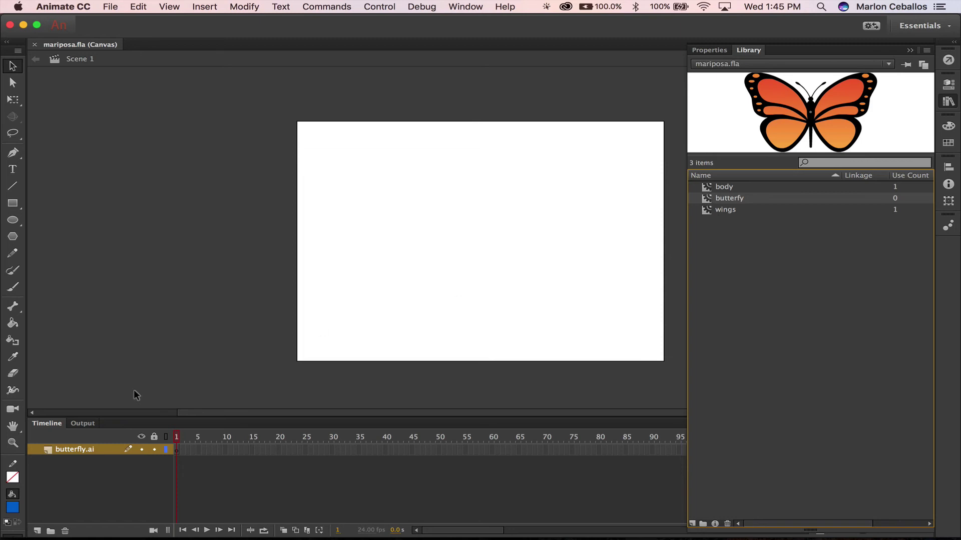
left_click(948, 101)
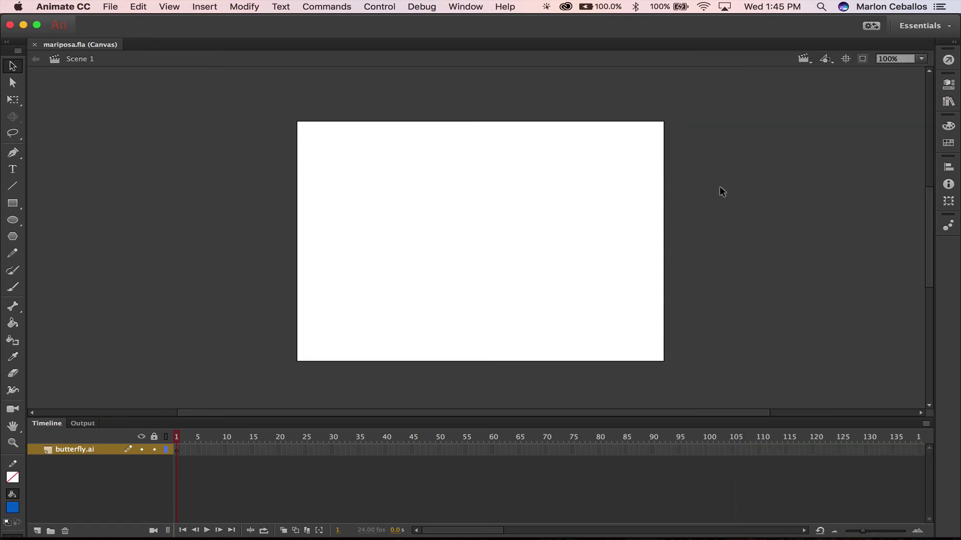
- Add a classic motion guide to the butterfly.ai layer
left_click(131, 473)
left_click(66, 451)
right_click(67, 451)
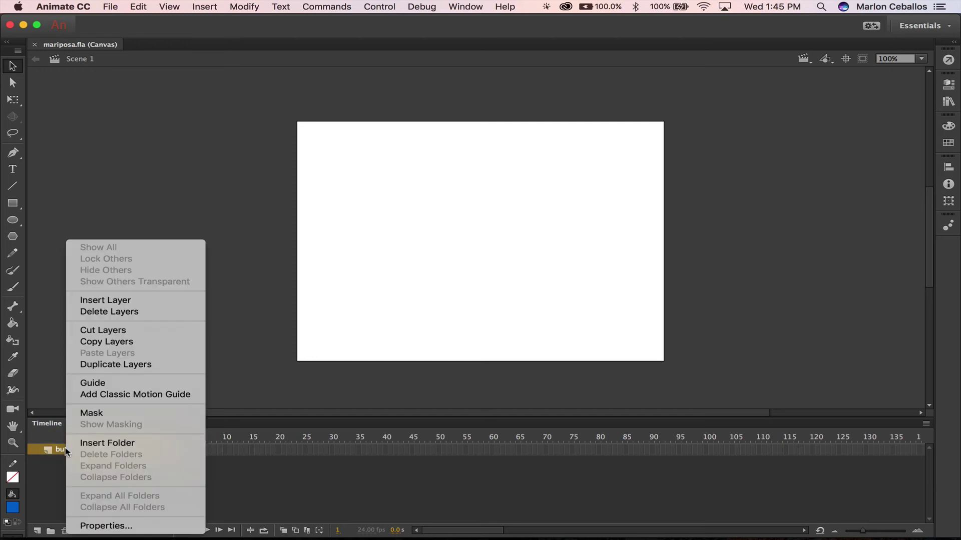
left_click(196, 395)
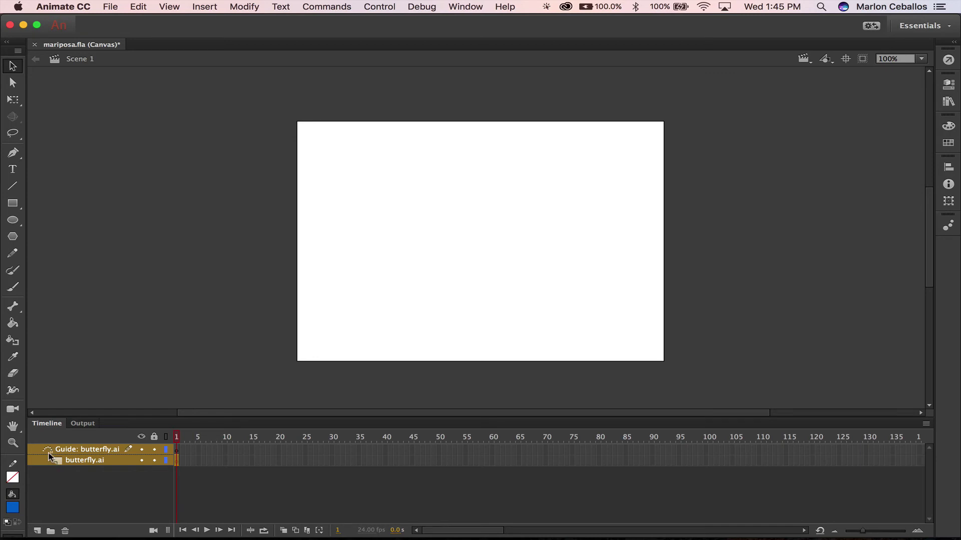
- Inspect the layer type in the properties of the Guide: butterfly.ai and butterfly.ai layers, leaving both without changes
double_click(46, 449)
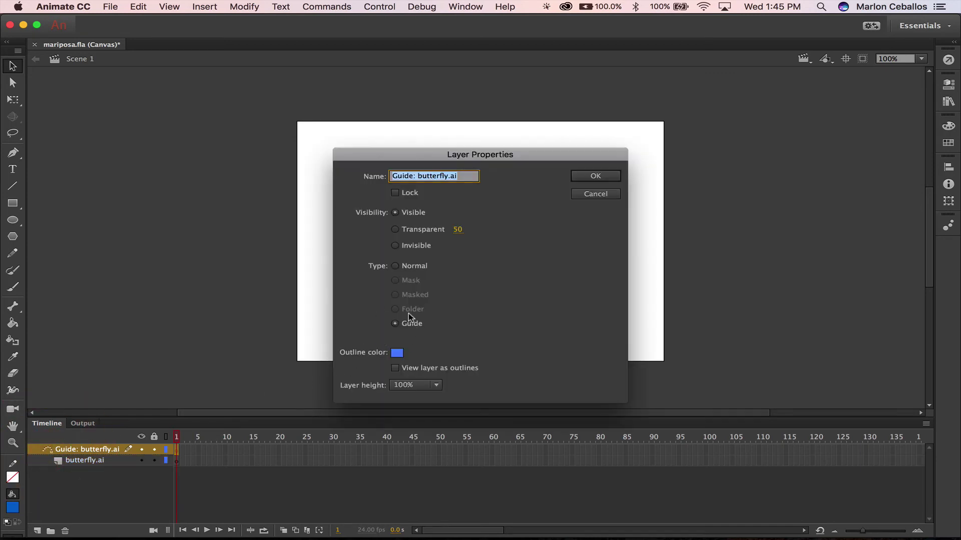
left_click(605, 195)
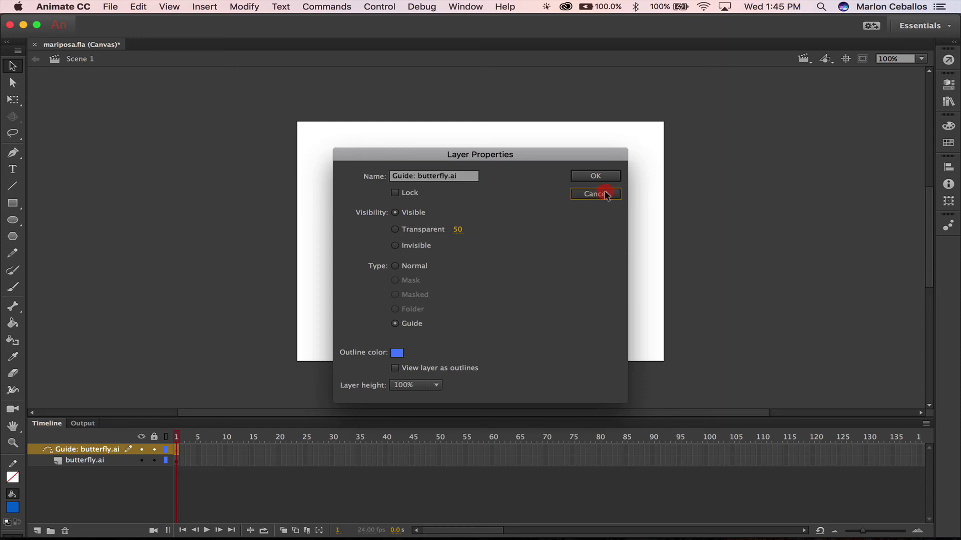
double_click(58, 463)
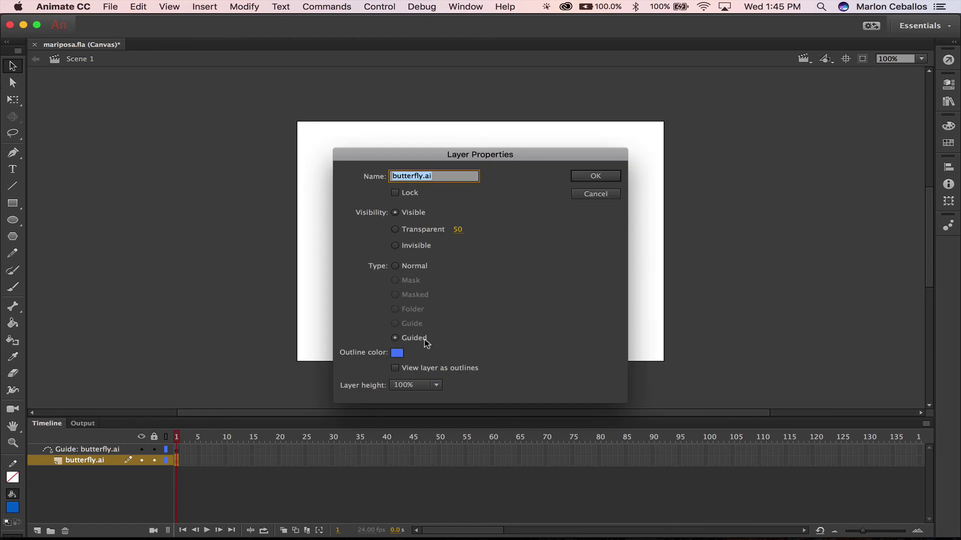
left_click(597, 195)
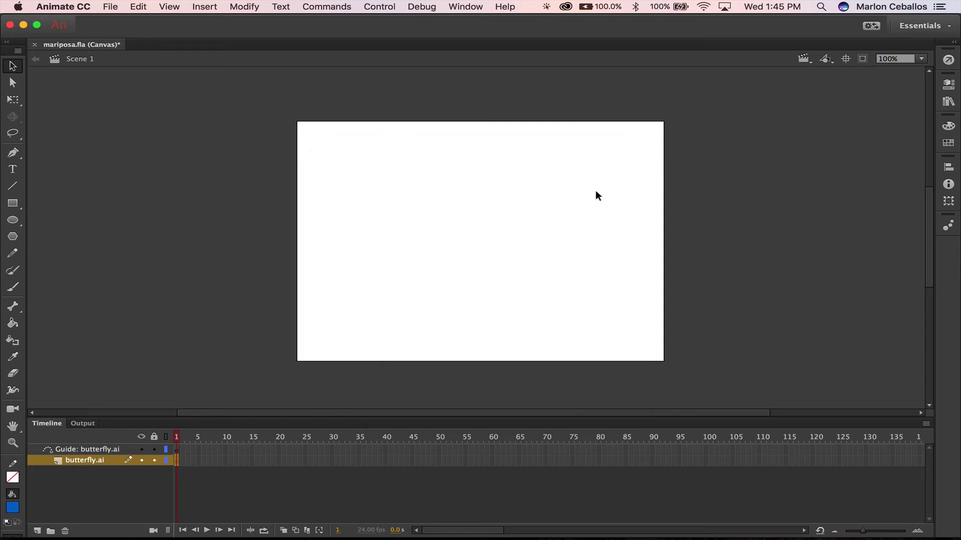
- On the Guide: butterfly.ai layer, draw a freehand Pencil path with three loops from the stage's lower-left to its upper-right corner
left_click(73, 451)
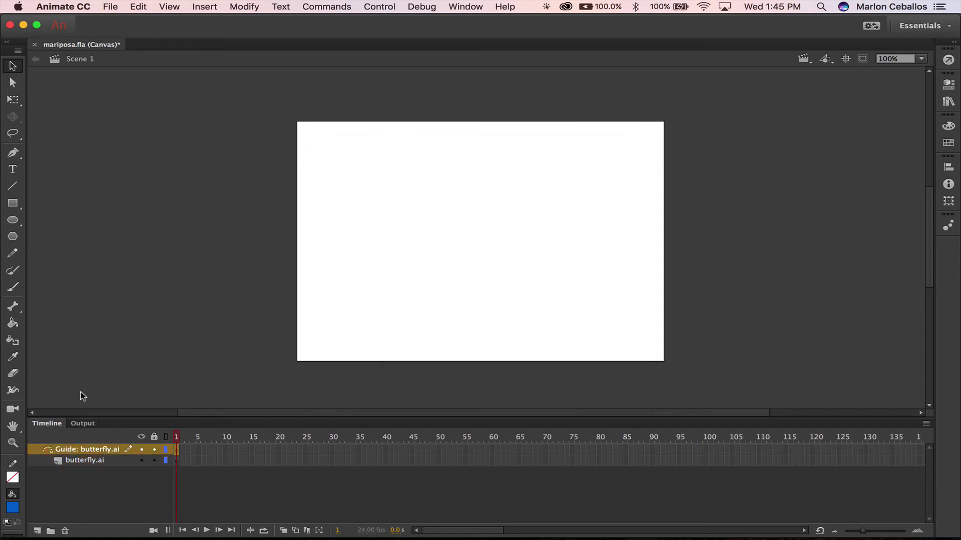
left_click(11, 253)
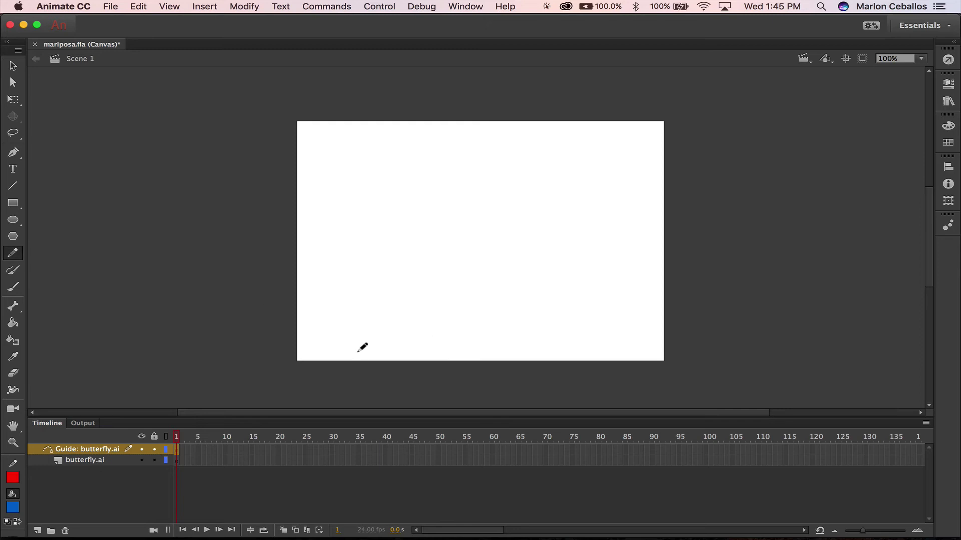
mouse_move(325, 338)
left_mouse_down()
mouse_move(385, 298)
mouse_move(390, 255)
mouse_move(361, 248)
mouse_move(353, 277)
mouse_move(387, 306)
mouse_move(420, 302)
left_mouse_up()
key("super+z")
mouse_move(321, 348)
left_mouse_down()
mouse_move(387, 282)
mouse_move(375, 263)
mouse_move(345, 266)
mouse_move(332, 298)
mouse_move(368, 316)
mouse_move(413, 303)
mouse_move(470, 243)
mouse_move(469, 224)
mouse_move(431, 212)
mouse_move(417, 245)
mouse_move(454, 271)
mouse_move(509, 261)
mouse_move(552, 228)
mouse_move(565, 184)
mouse_move(526, 167)
mouse_move(503, 209)
mouse_move(552, 230)
mouse_move(641, 147)
left_mouse_up()
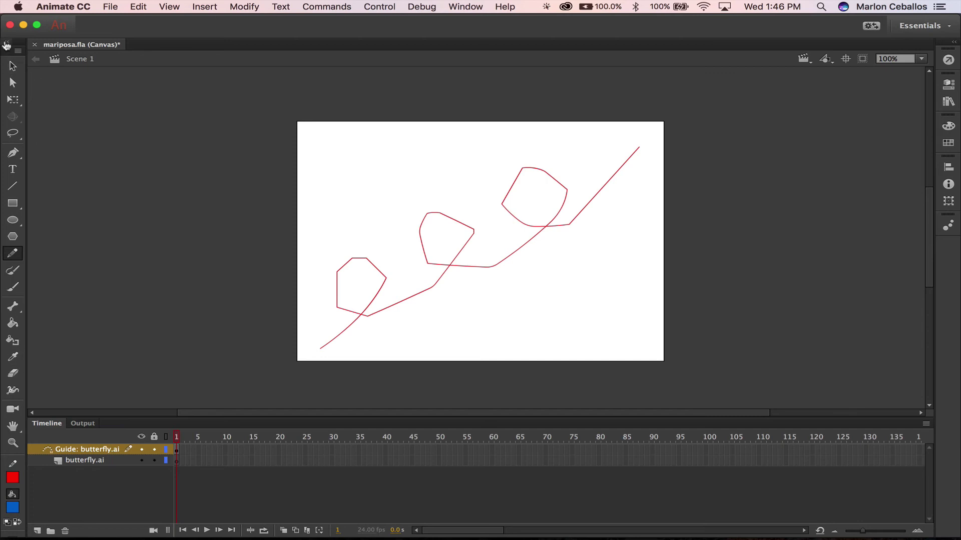
left_click(6, 44)
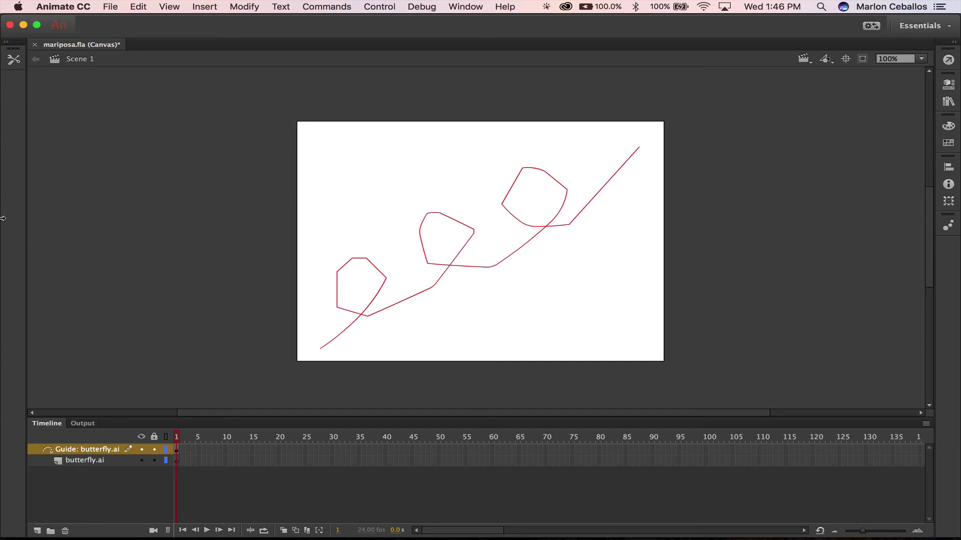
left_click(6, 43)
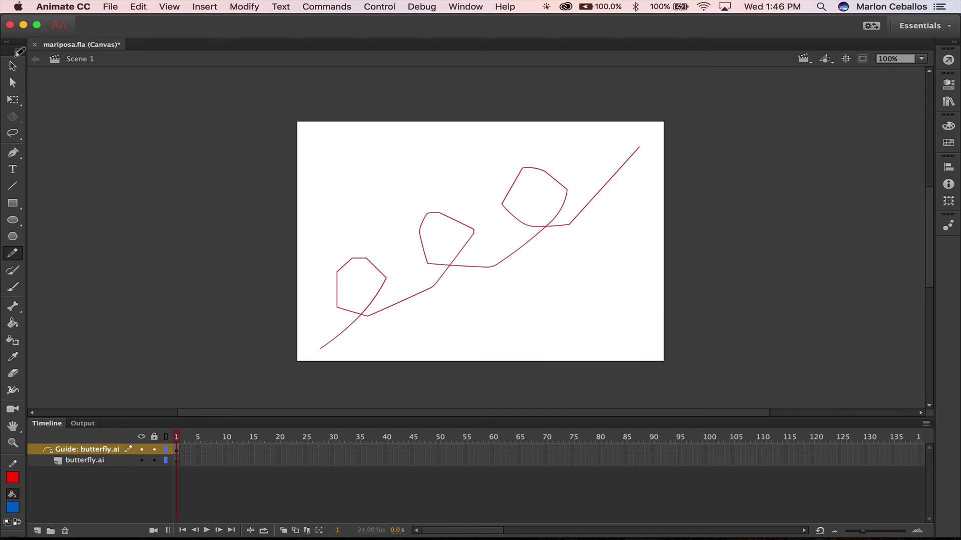
- Place an instance of the butterfy library symbol on the butterfly.ai layer at frame 1
left_click(13, 66)
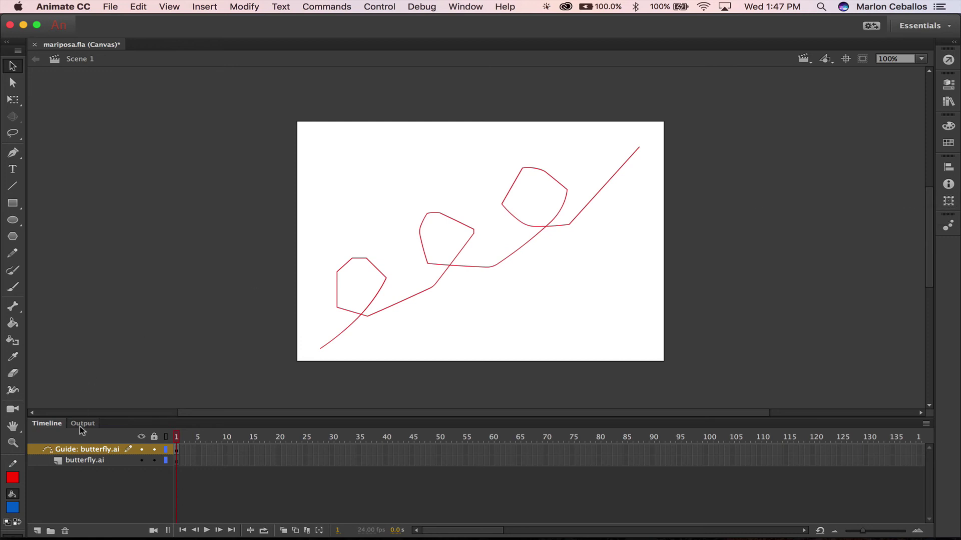
left_click(87, 460)
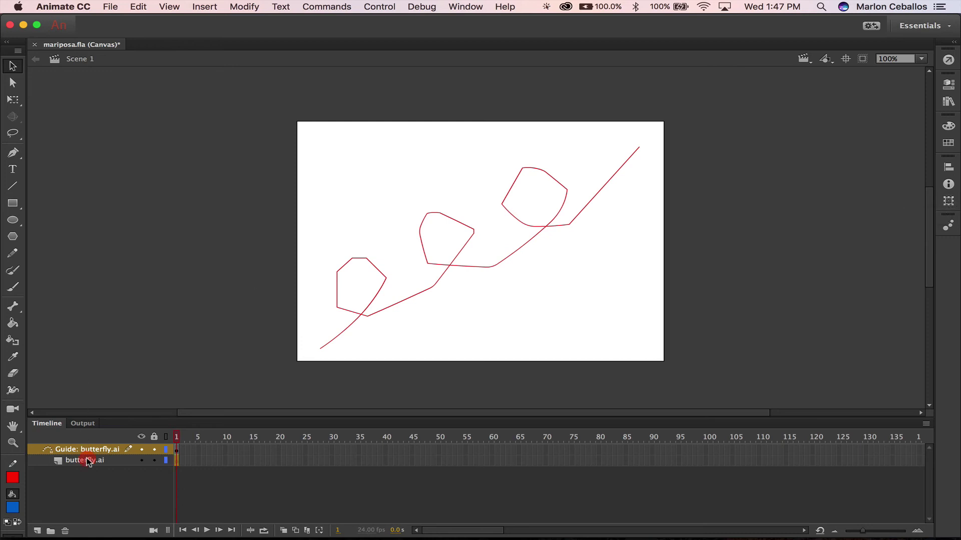
left_click(948, 102)
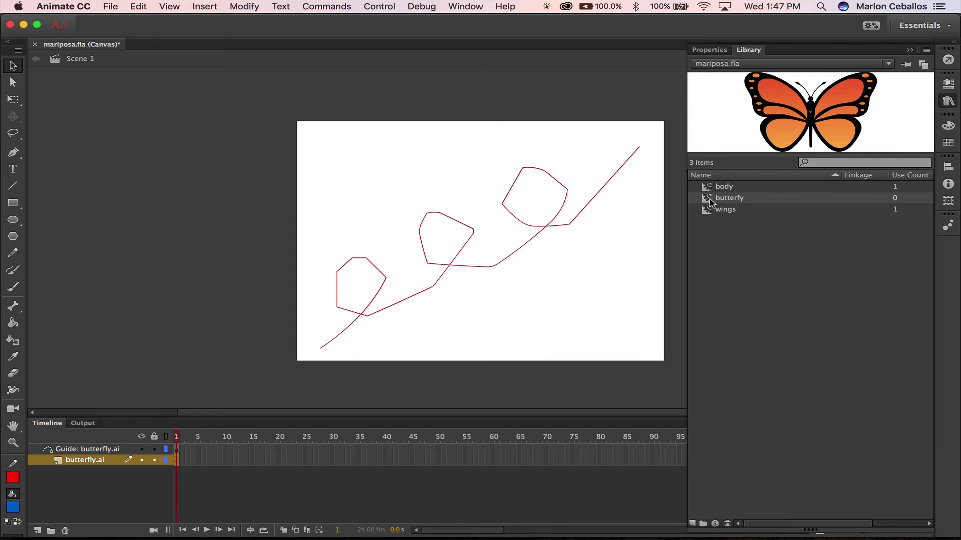
left_click_drag(705, 199, 199, 149)
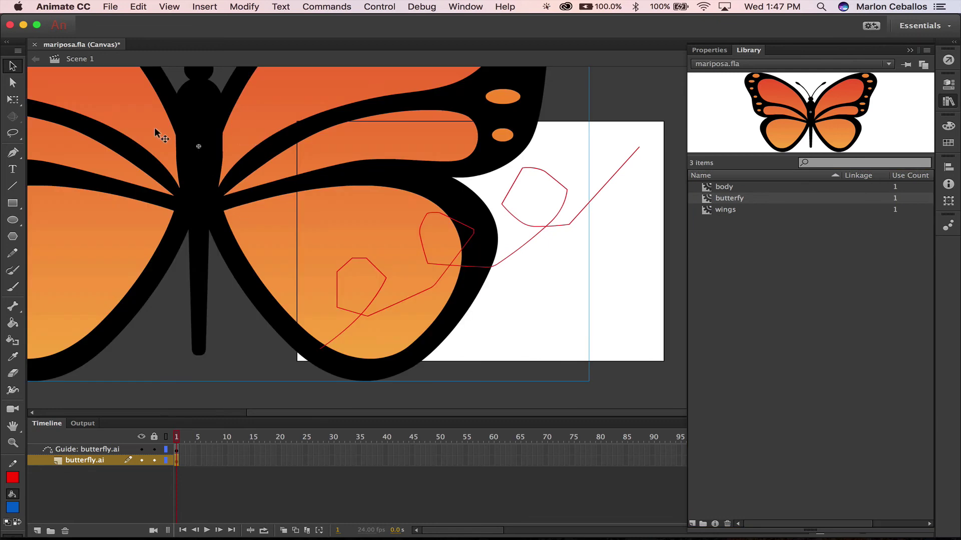
- Scale the butterfly instance down proportionally around its centre to about 29.5 px wide and 19.7 px high
key("super+equal")
key("super+minus")
key("super+minus")
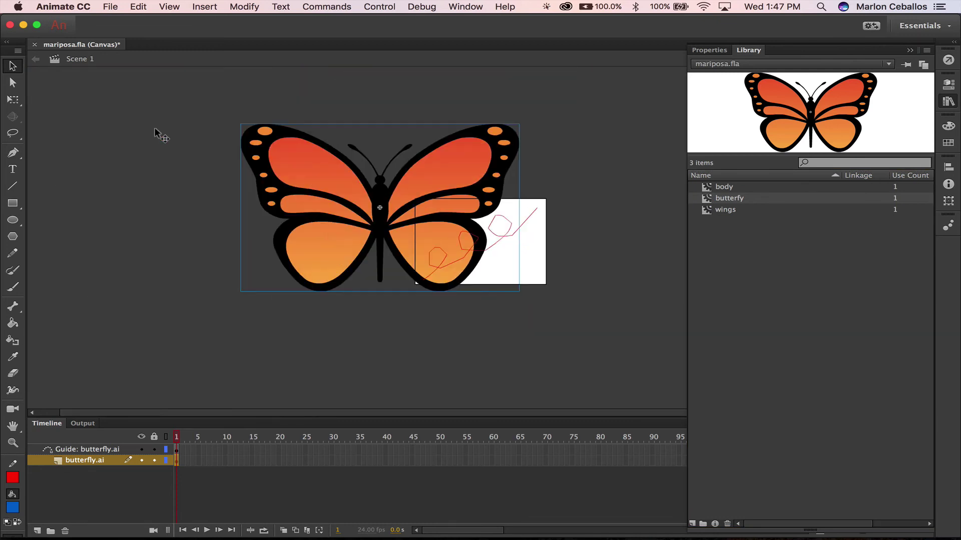
left_click(717, 52)
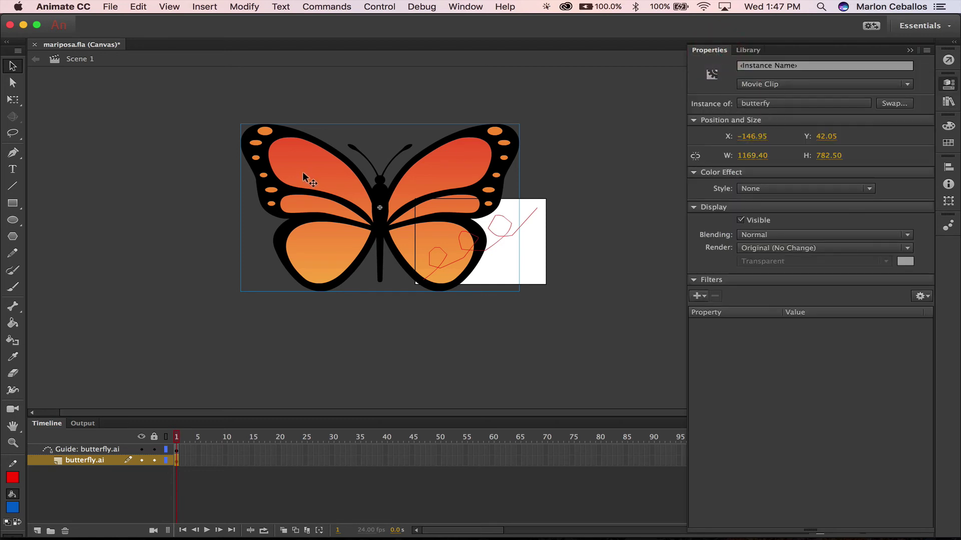
left_click(13, 99)
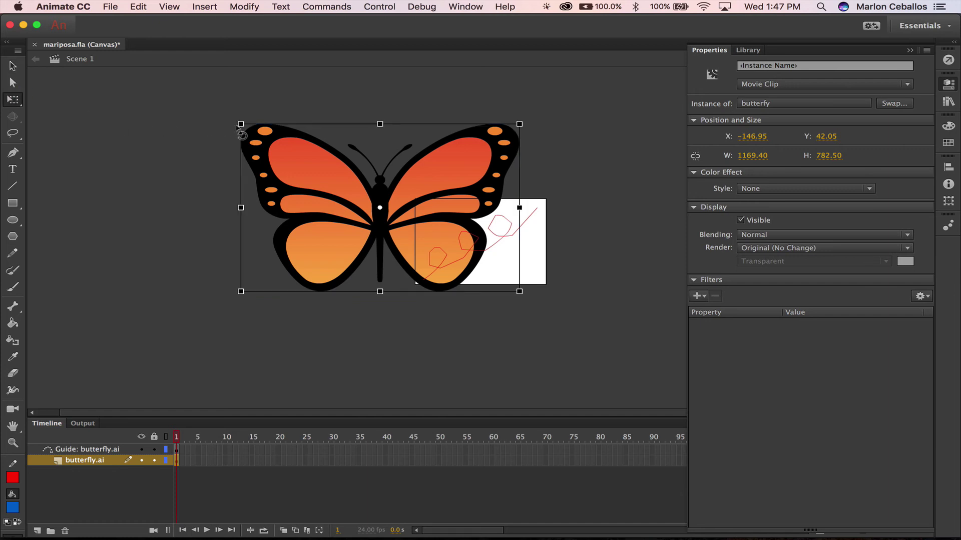
left_click_drag(240, 121, 371, 184)
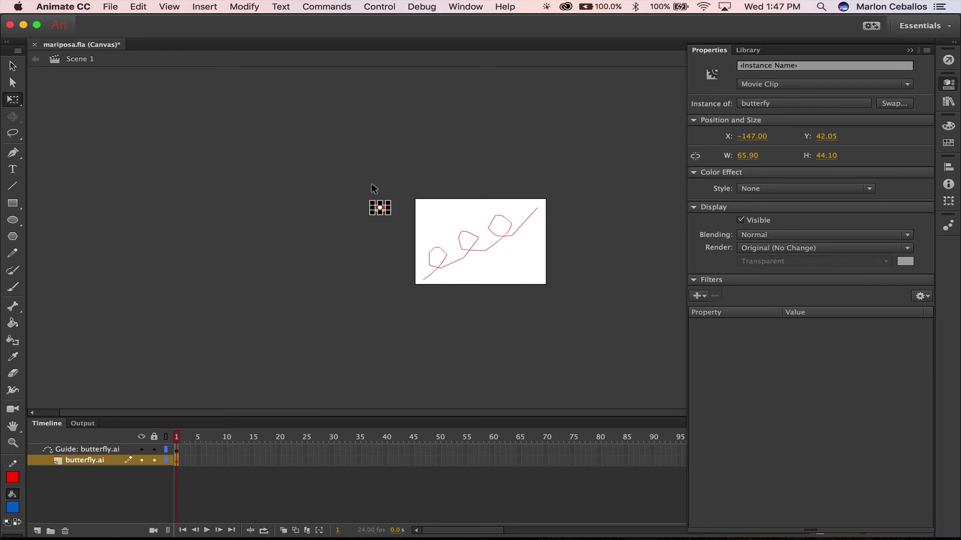
key("super+equal")
key("super+equal")
key("super+equal")
left_click_drag(464, 216, 97, 120)
left_click(52, 109)
left_click_drag(84, 128, 86, 130)
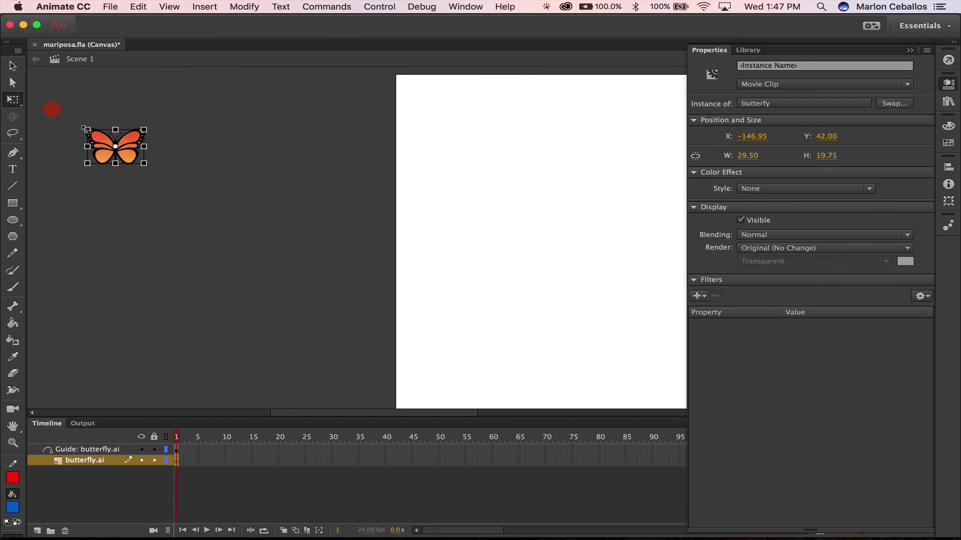
- Move the butterfly onto the stage above the path's first loop and enlarge it to about 45 × 30 px
left_click(13, 66)
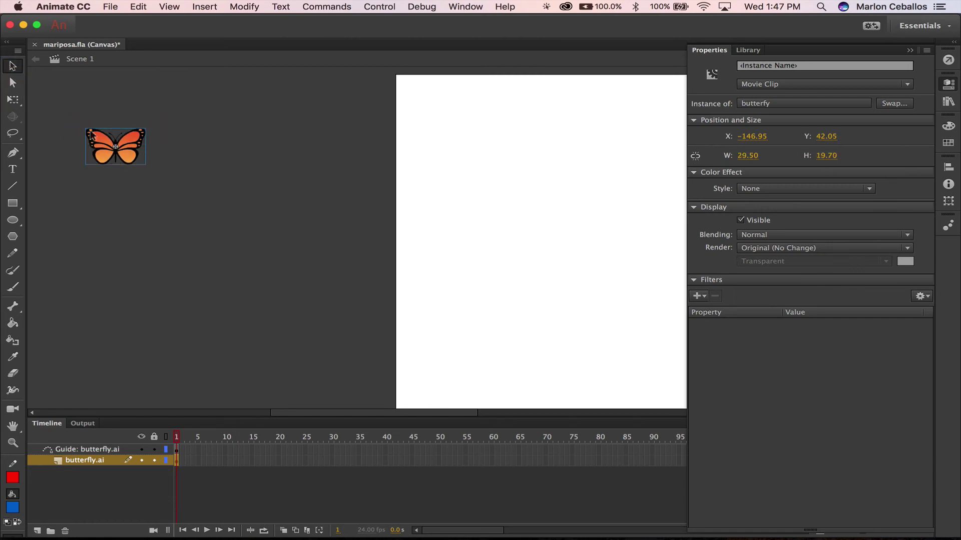
left_click_drag(135, 135, 545, 279)
key("super+minus")
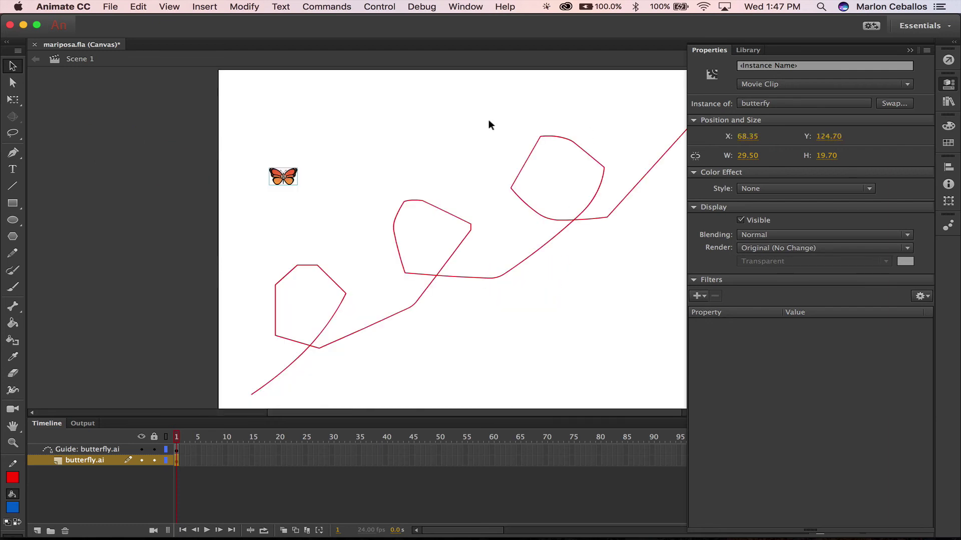
left_click(13, 100)
left_click(281, 176)
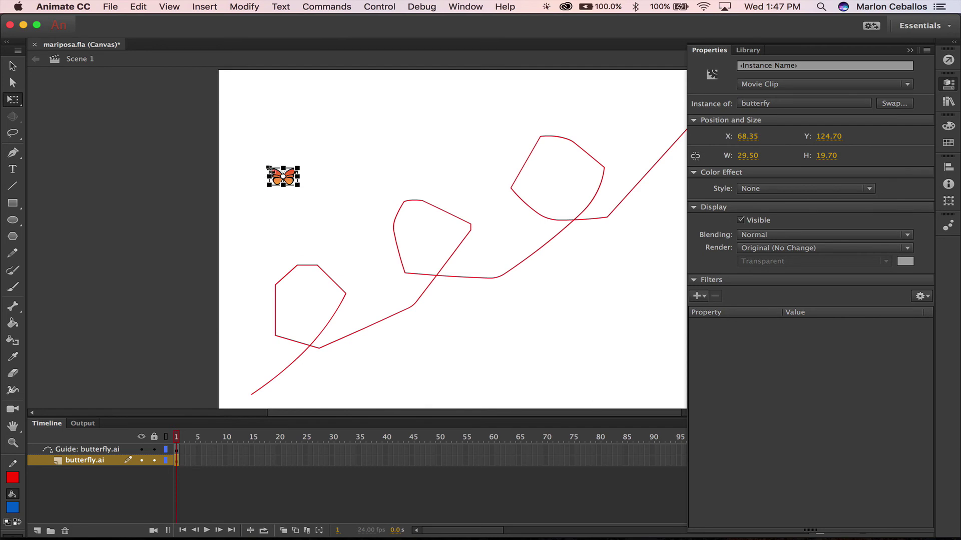
left_click_drag(261, 165, 260, 164)
- Snap the butterfly's centre to the lower-left start of the guide path at frame 1
key("v")
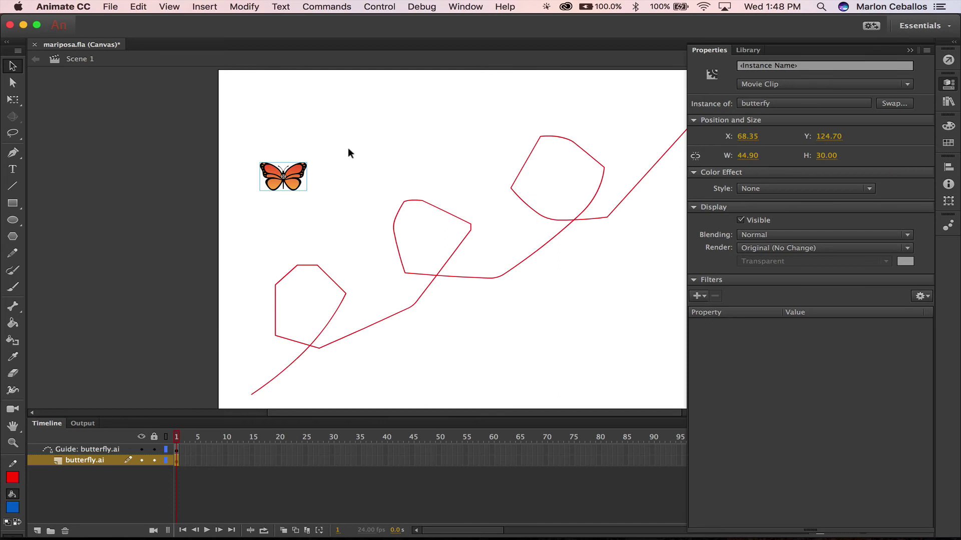
left_click(302, 176)
left_click_drag(297, 208, 264, 394)
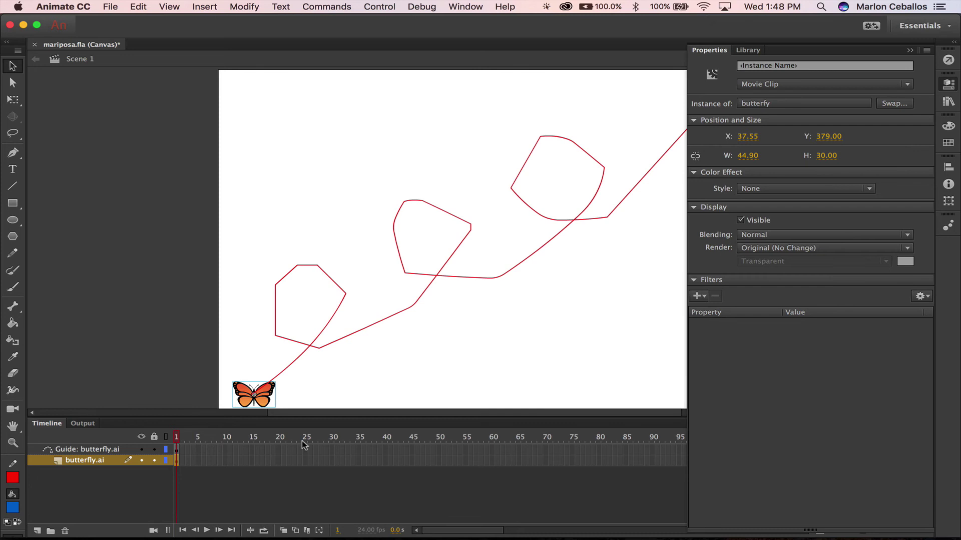
- Insert a keyframe at frame 50 of the butterfly.ai layer
left_click(438, 460)
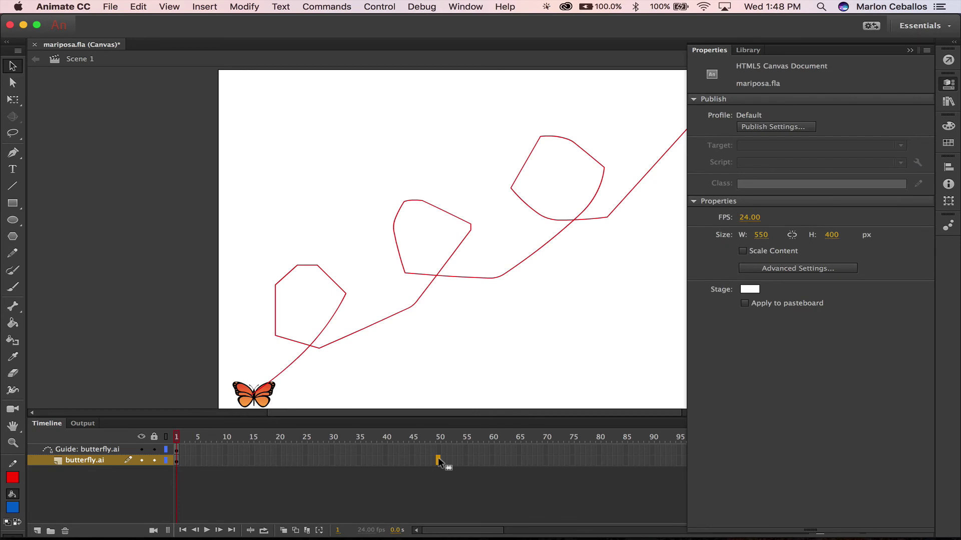
right_click(437, 459)
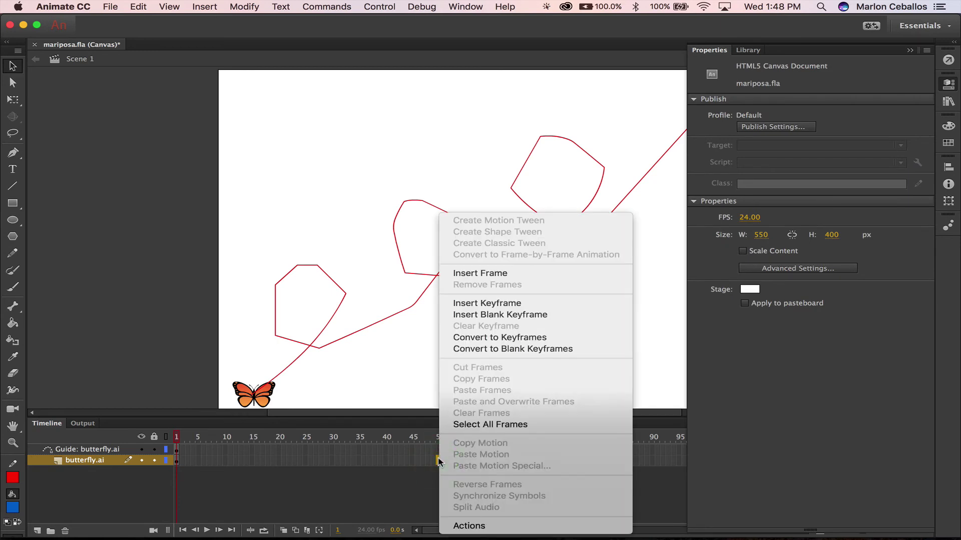
left_click(529, 304)
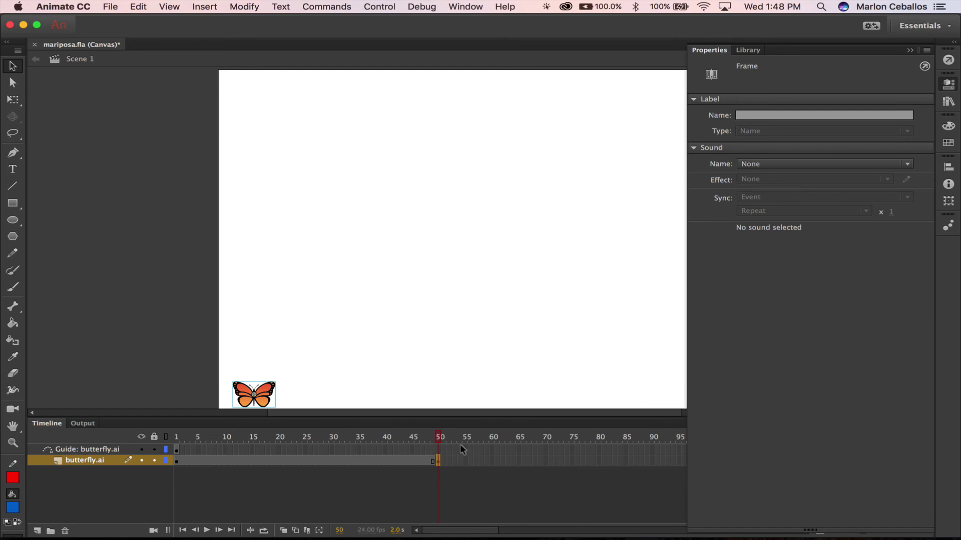
- Extend the Guide: butterfly.ai layer with a regular frame at frame 50 and scrub the timeline to check the path
key("super+minus")
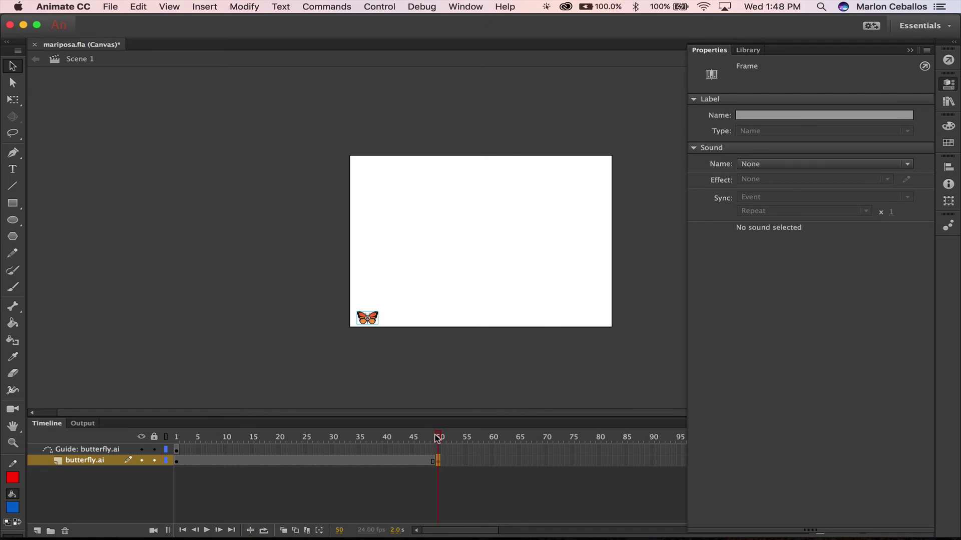
left_click(437, 438)
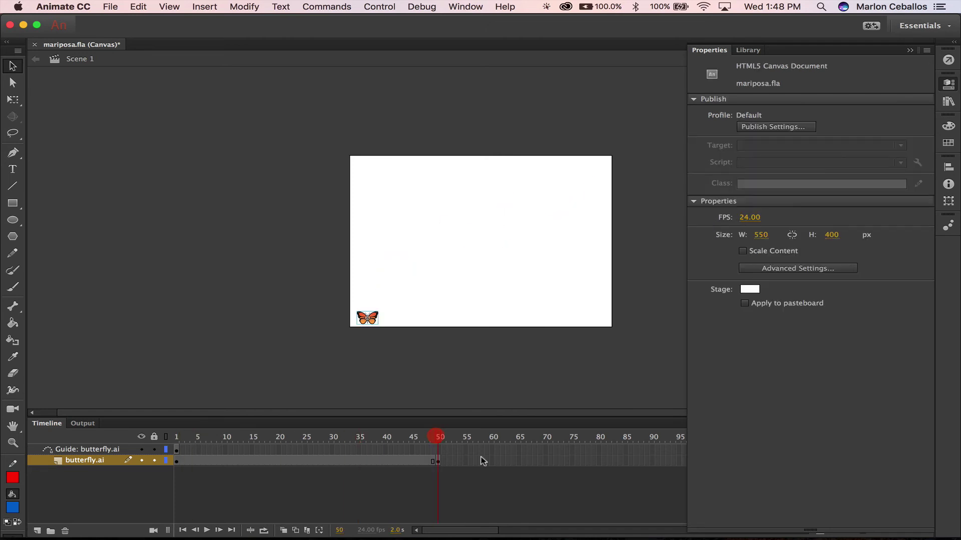
left_click(438, 449)
right_click(439, 450)
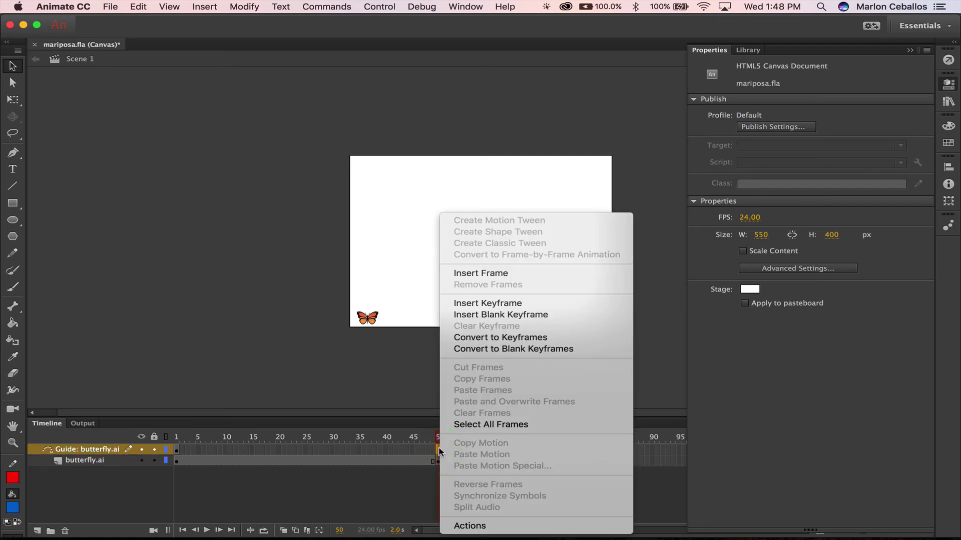
left_click(502, 273)
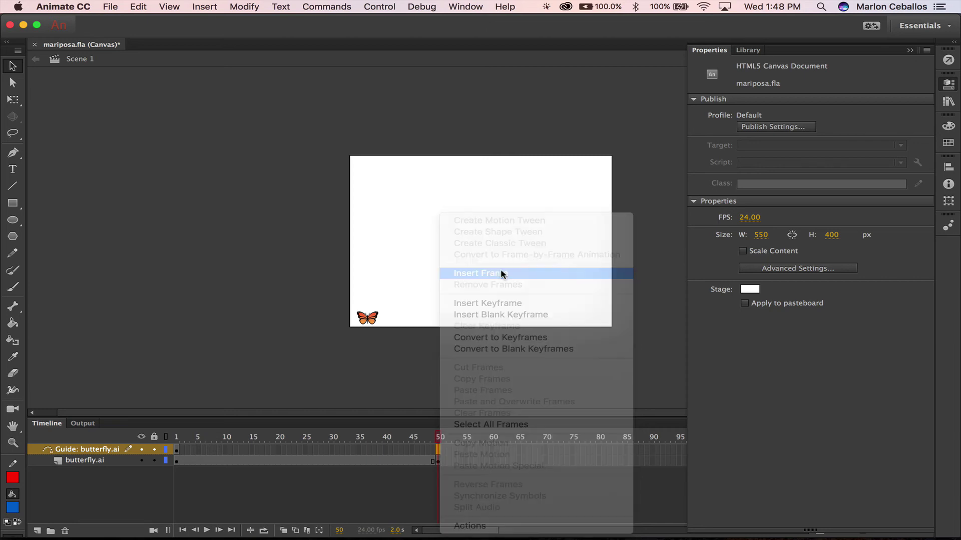
left_click(443, 437)
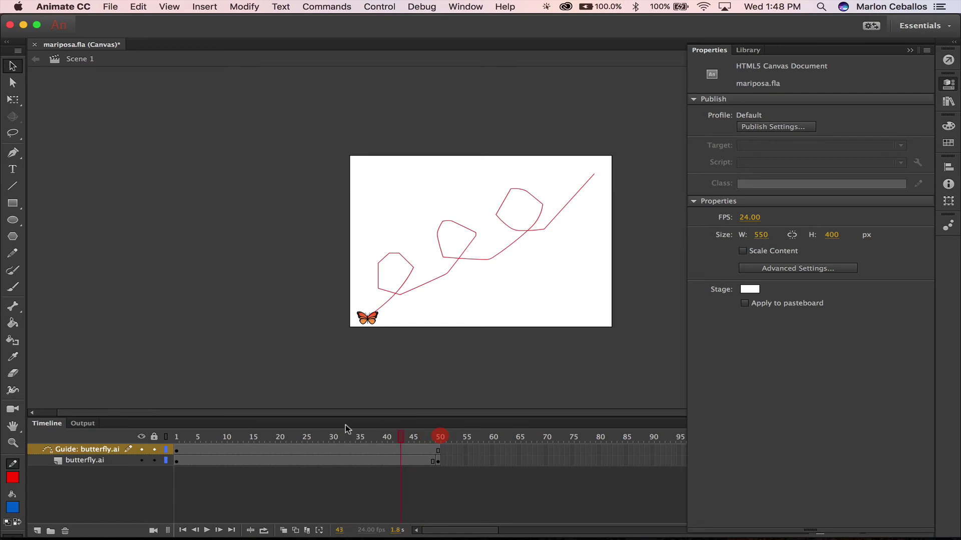
left_click(192, 436)
left_click_drag(212, 436, 449, 430)
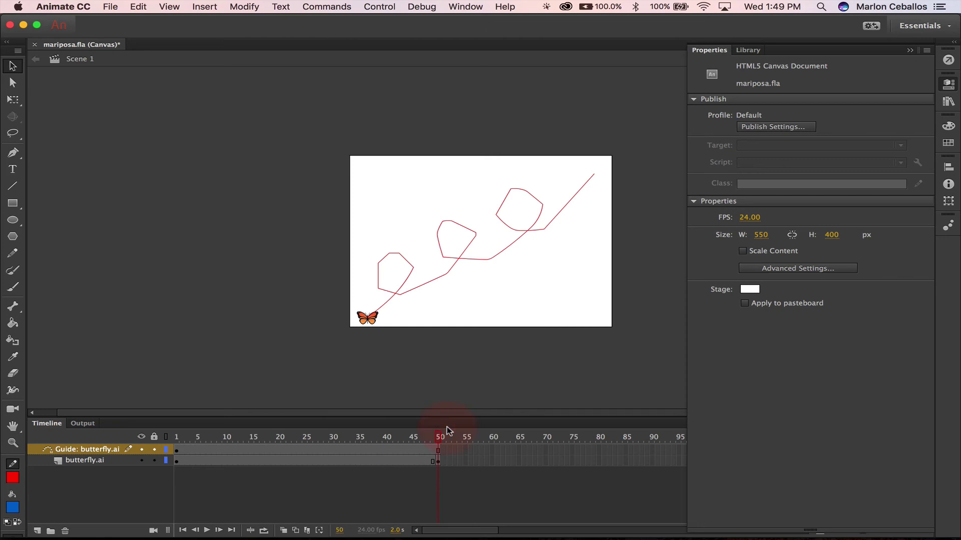
- At frame 50 of the butterfly.ai layer, snap the butterfly's centre to the upper-right end of the guide path
left_click(437, 461)
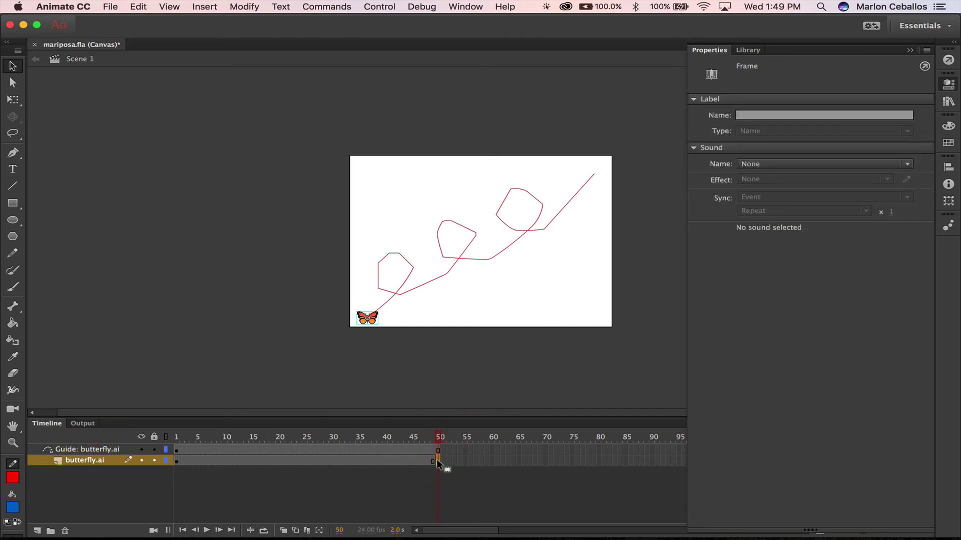
key("super+equal")
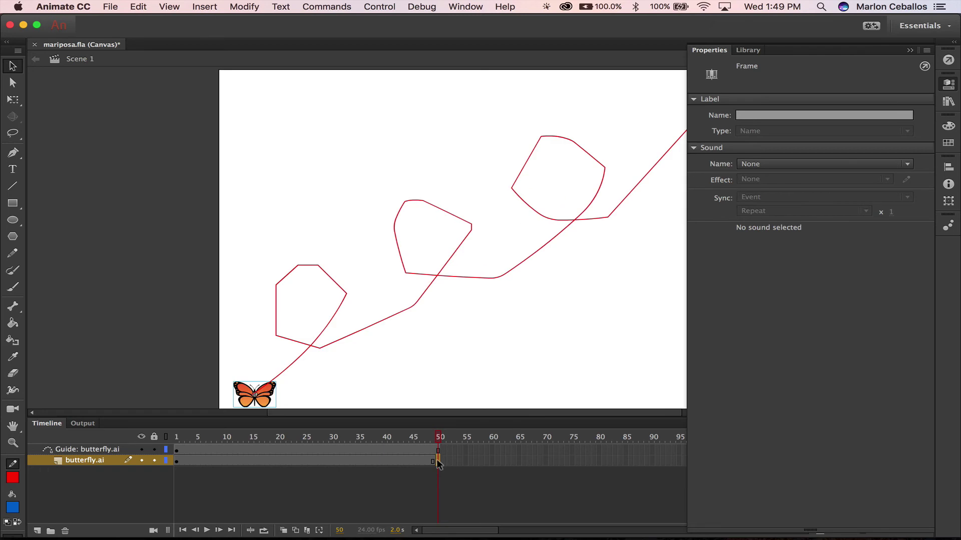
left_click(948, 84)
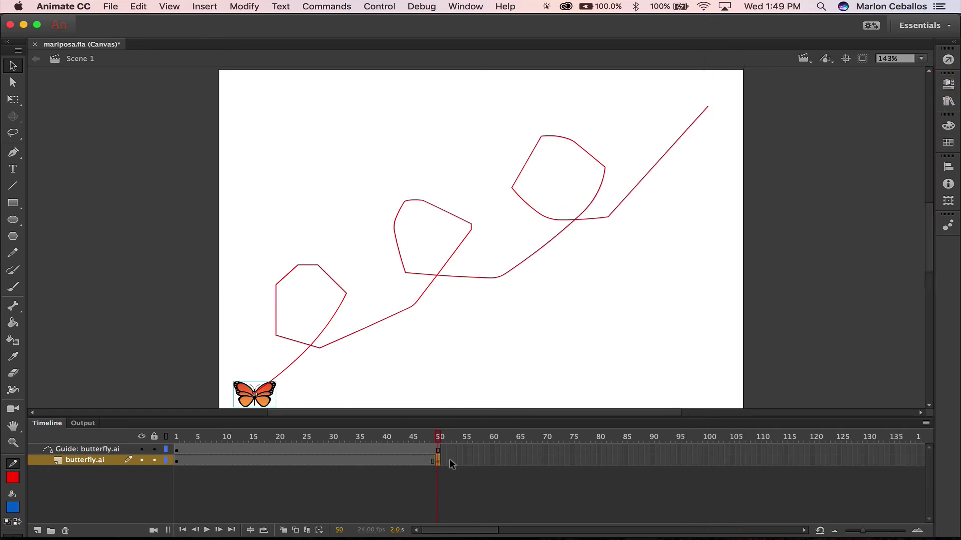
left_click(269, 390)
left_click_drag(268, 390, 725, 100)
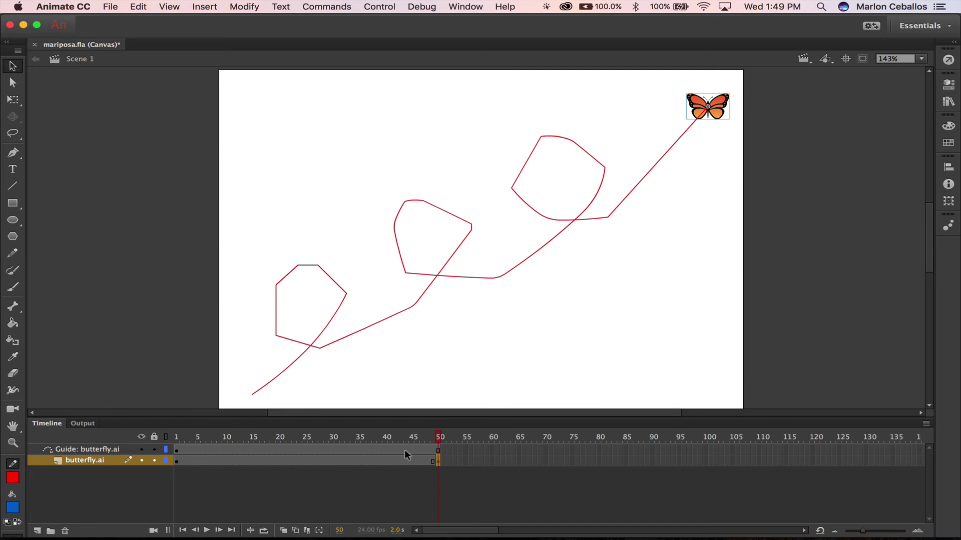
- Create a classic tween between frames 1 and 50 of the butterfly.ai layer and scrub through the butterfly's motion
left_click(328, 459)
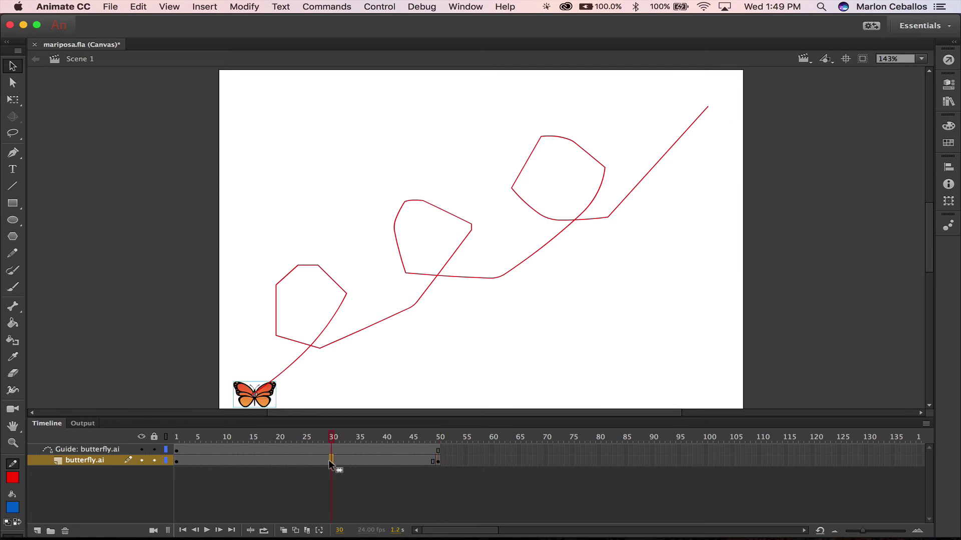
right_click(329, 459)
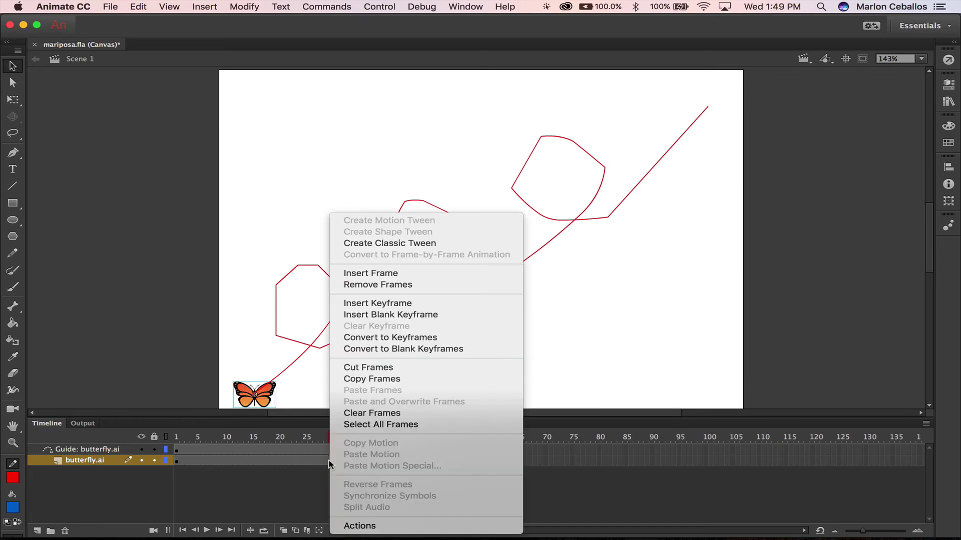
left_click(453, 244)
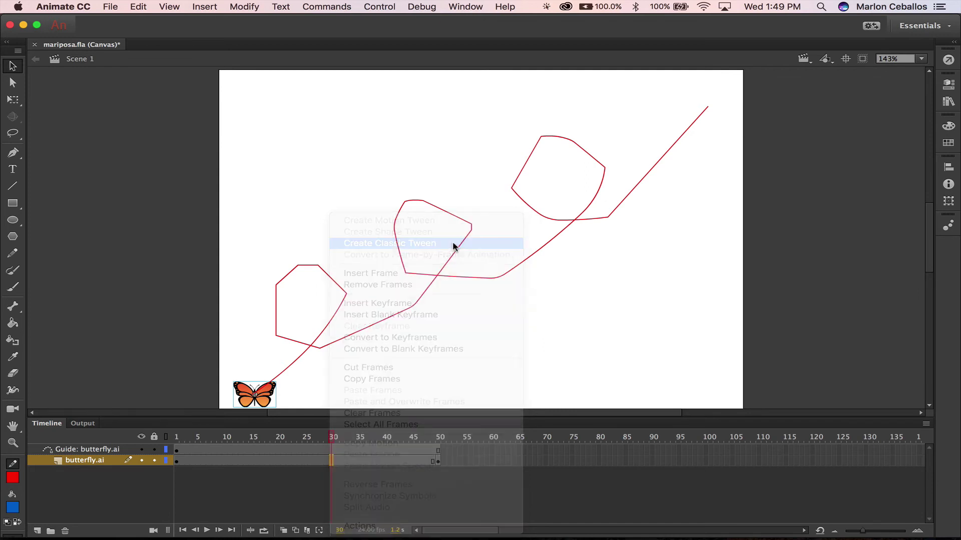
left_click_drag(333, 437, 321, 417)
left_click_drag(427, 417, 491, 421)
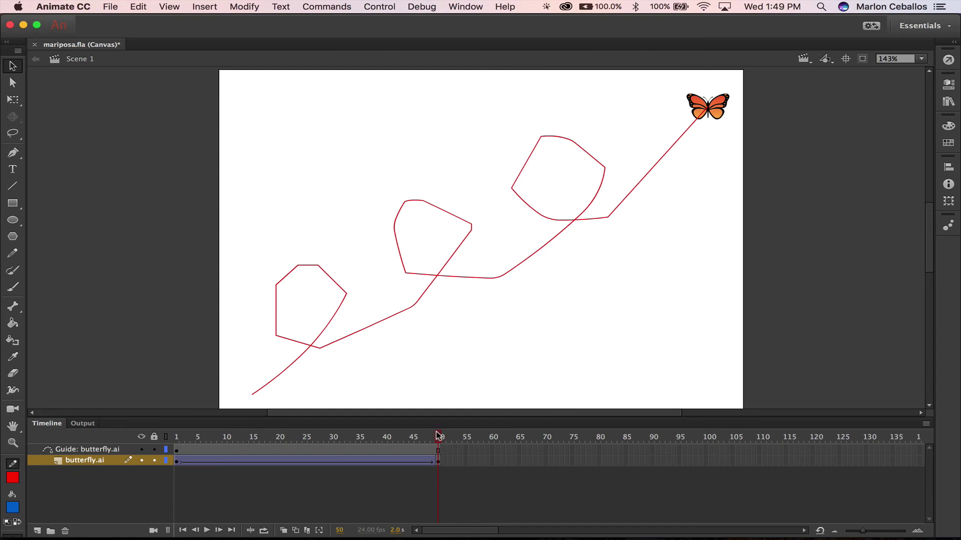
left_click(334, 439)
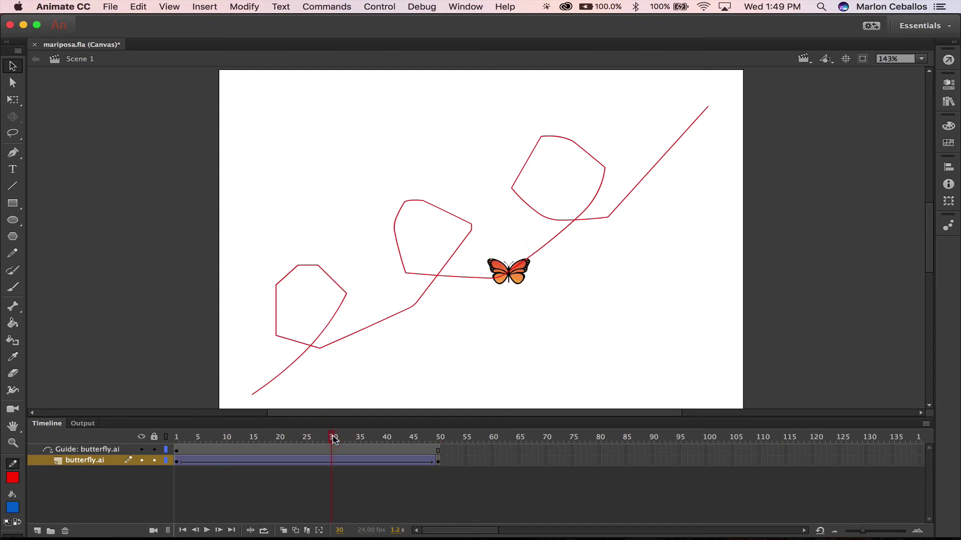
- Test the butterfly animation in the browser, close the preview and return to the timeline in Animate
key("super+Return")
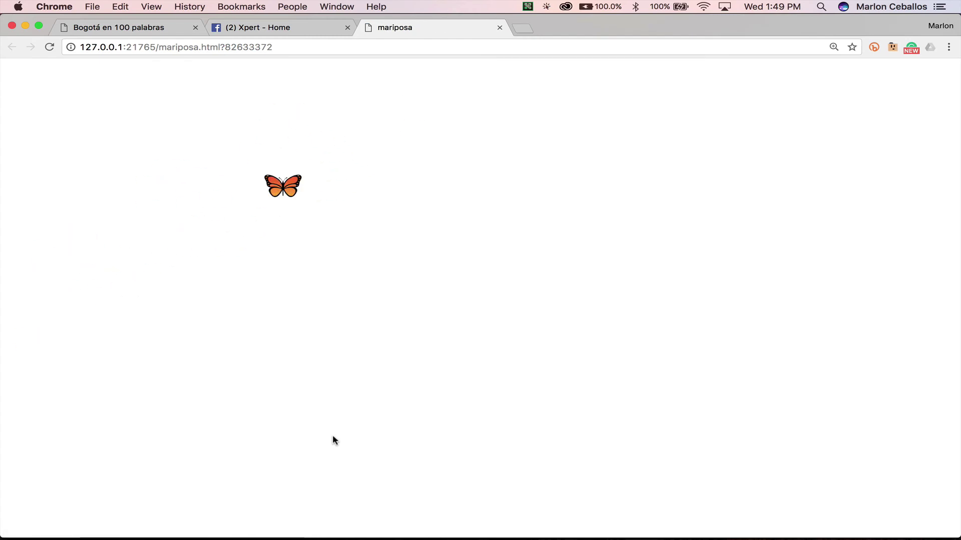
key("super+w")
key("super+Tab")
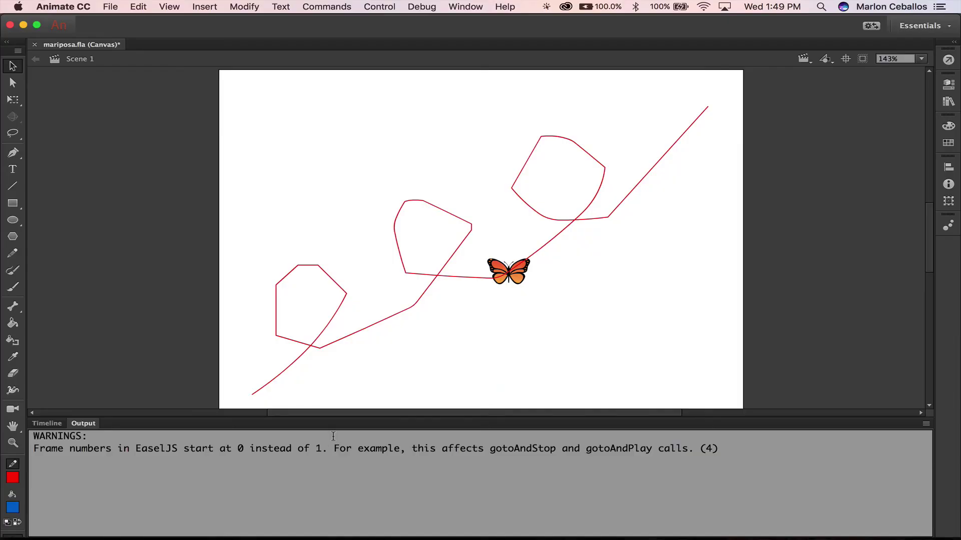
left_click(44, 425)
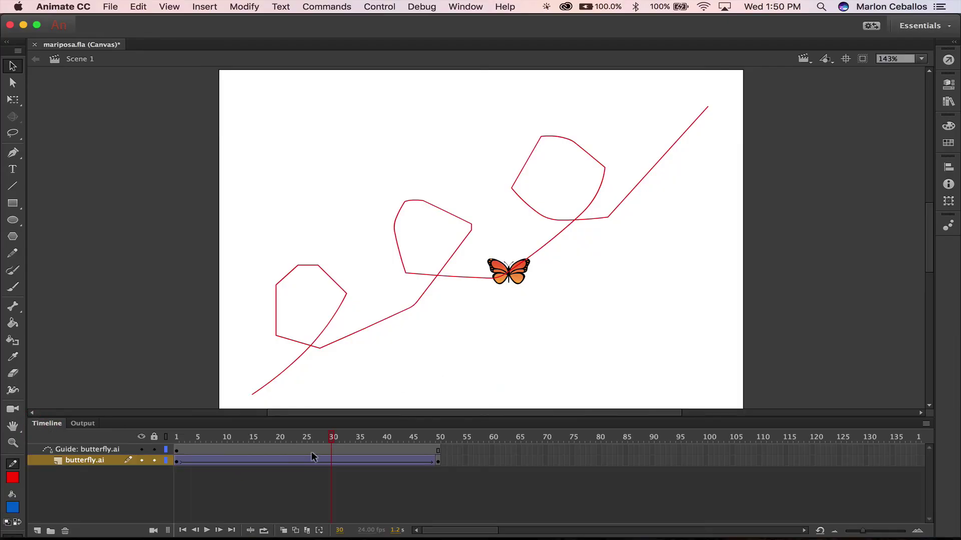
- Enable Orient to path for the classic tween on the butterfly.ai layer
left_click(289, 457)
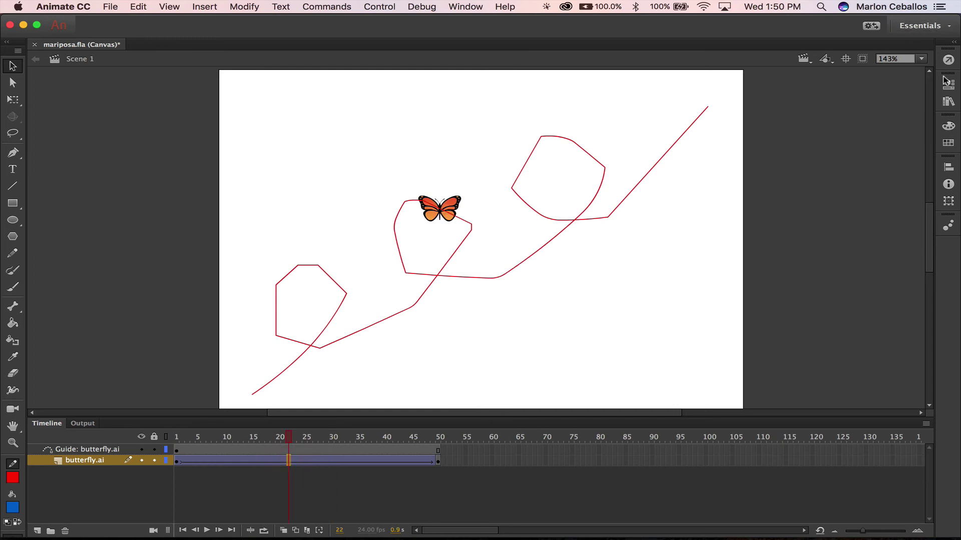
left_click(948, 83)
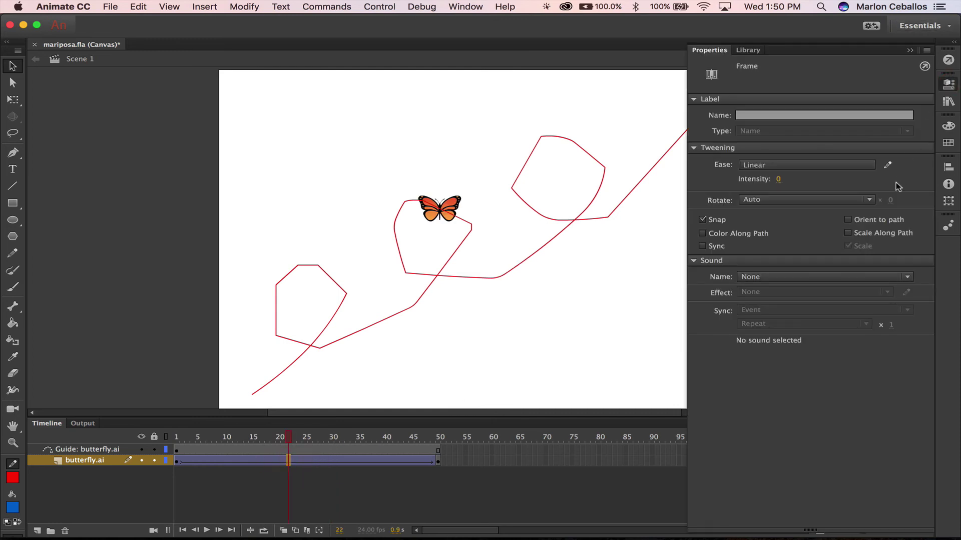
left_click(847, 220)
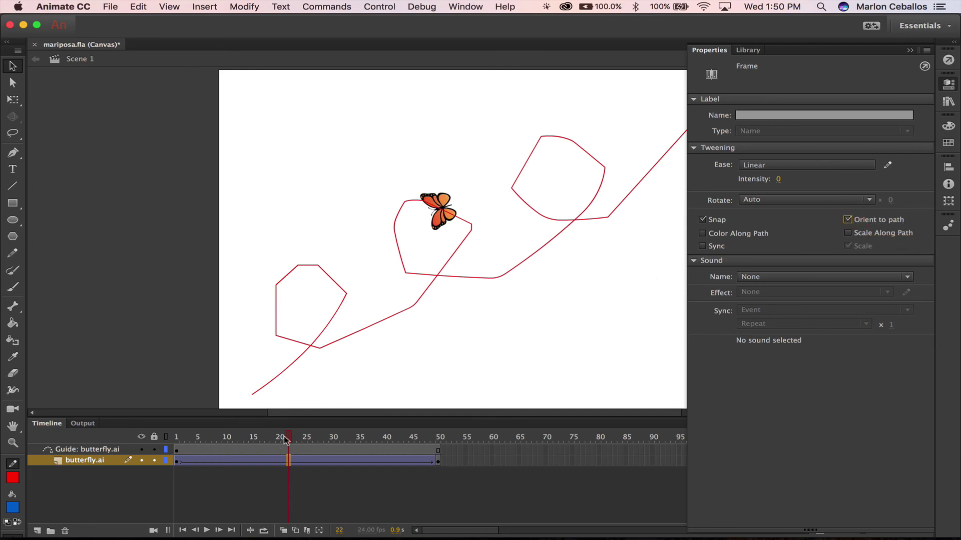
- At frame 1, rotate the butterfly about 45° clockwise with Free Transform to face along the start of the guide path
left_click_drag(289, 437, 168, 436)
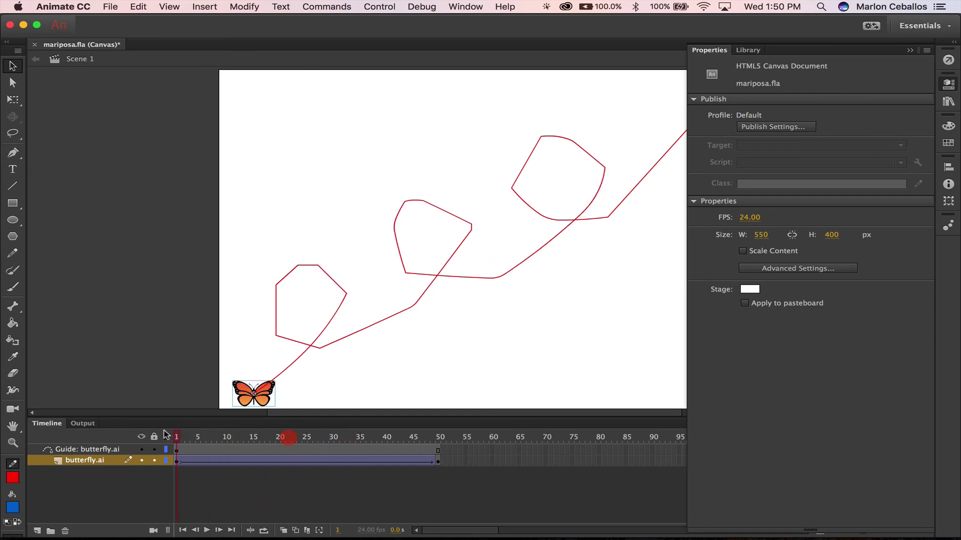
left_click(272, 393)
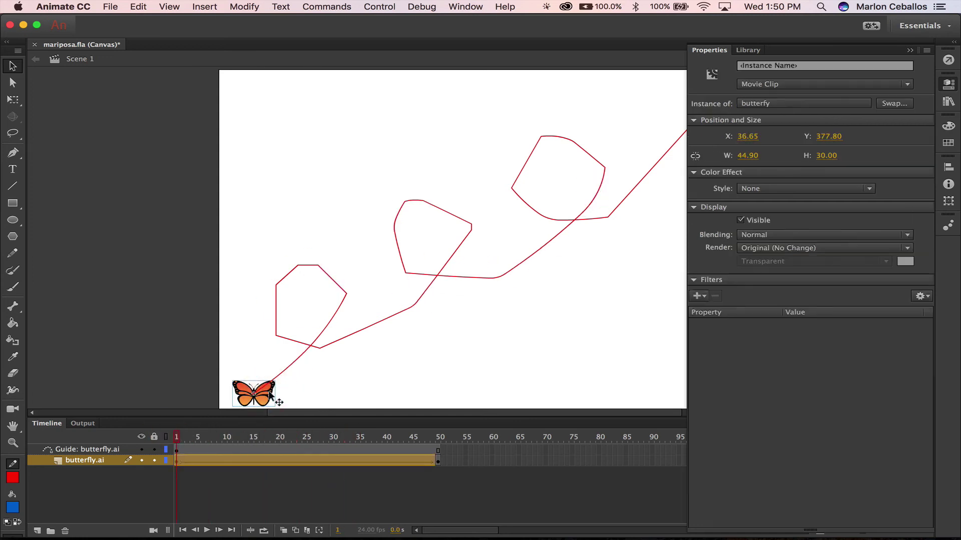
left_click(7, 93)
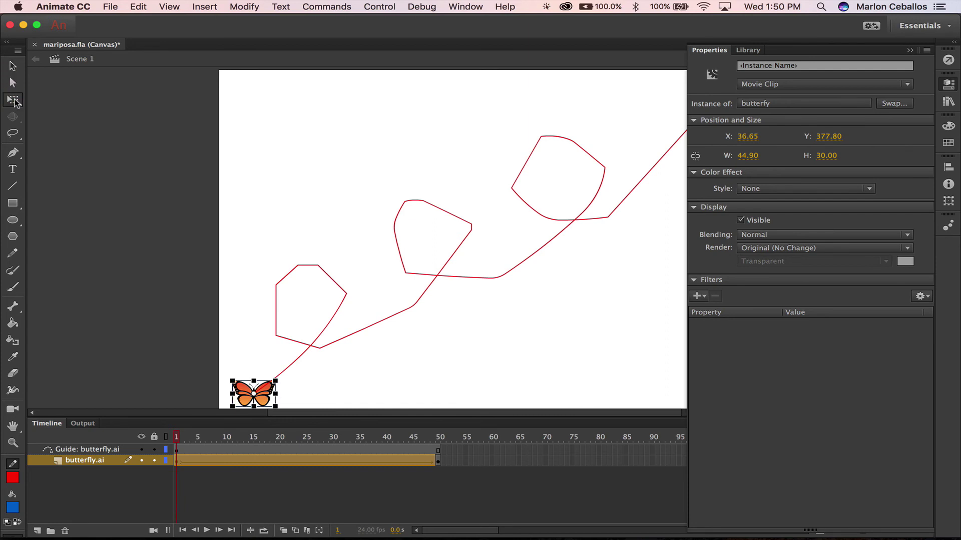
left_click_drag(281, 375, 301, 395)
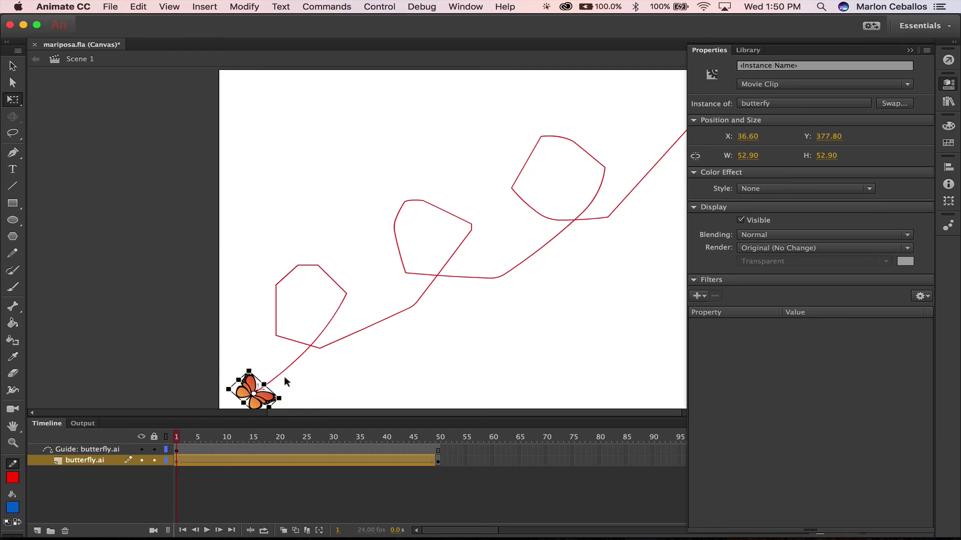
- At frame 50, rotate the butterfly about 45° clockwise to face along the end of the guide path
left_click(176, 438)
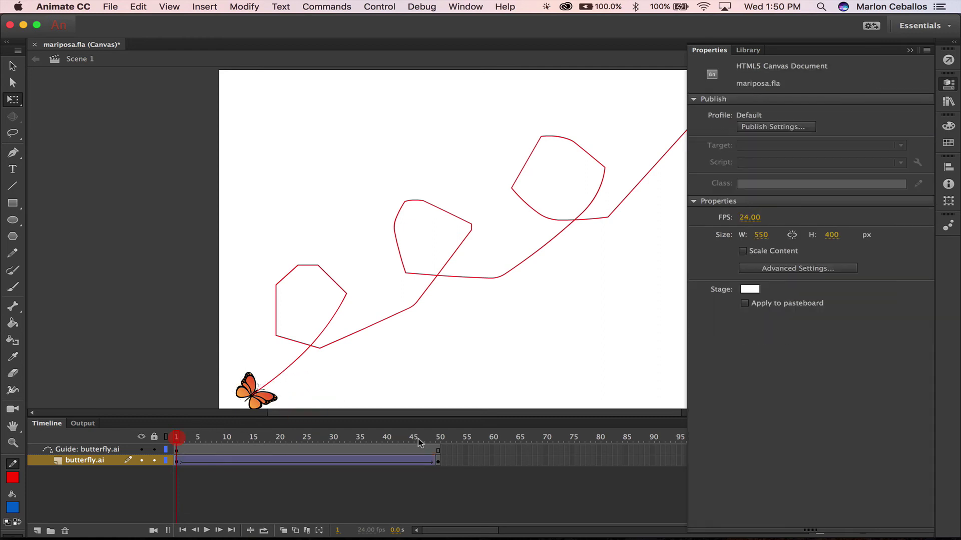
left_click(439, 438)
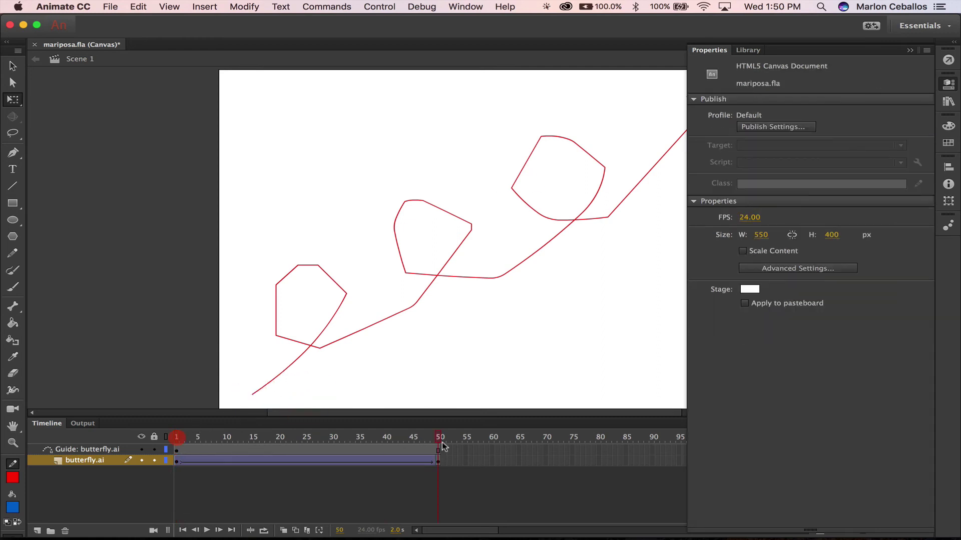
left_click(950, 85)
left_click(710, 106)
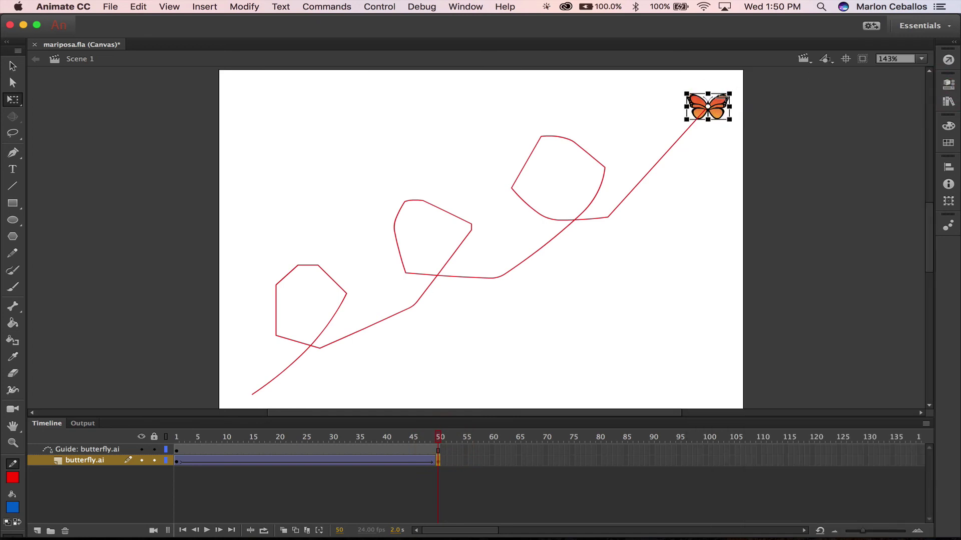
left_click_drag(735, 94, 747, 121)
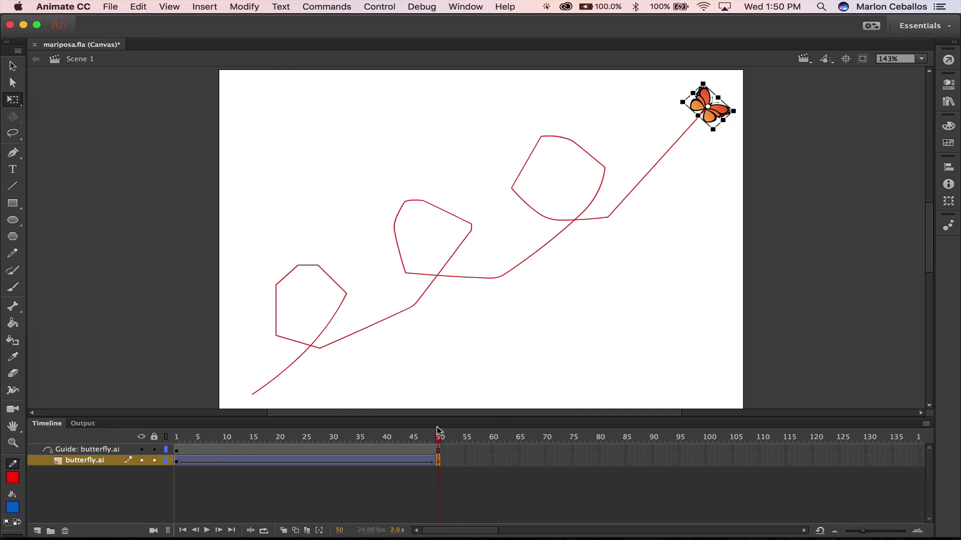
- Test the path-oriented butterfly animation in the browser, then return to the timeline in Animate
key("super+Return")
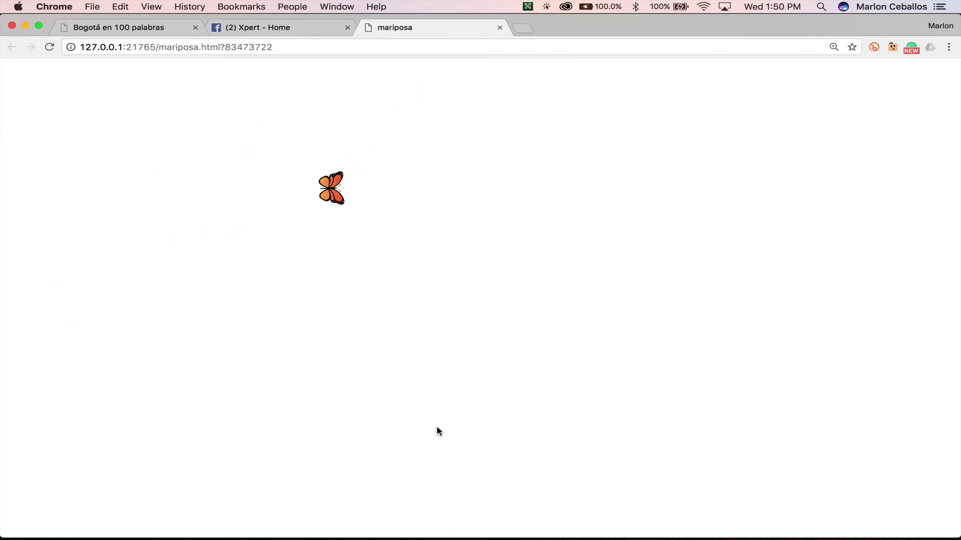
key("ctrl+shift+Tab")
key("super+Tab")
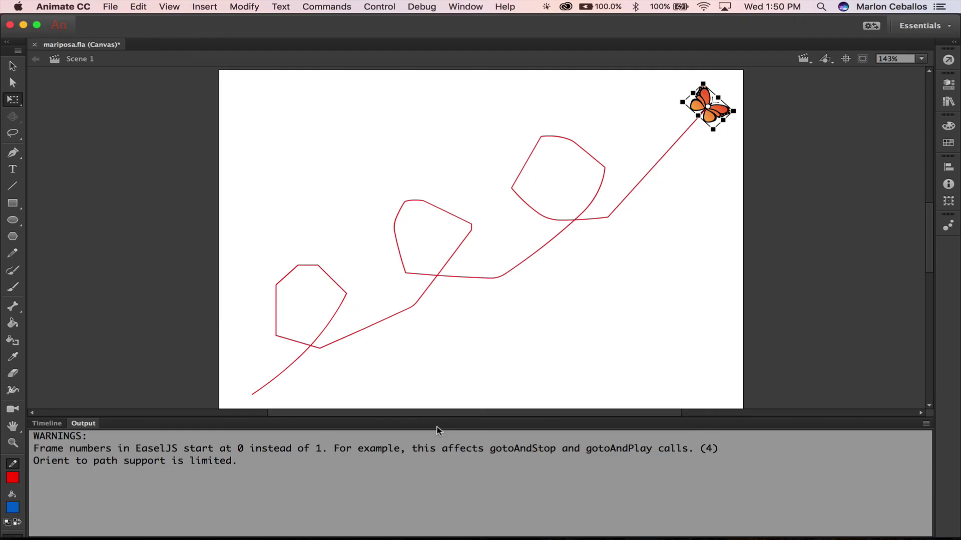
left_click(109, 172)
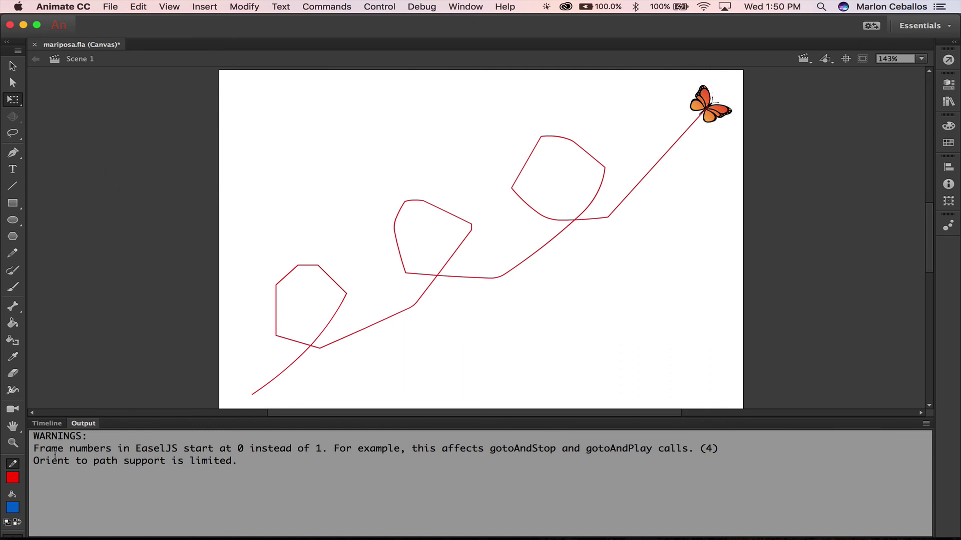
left_click(47, 424)
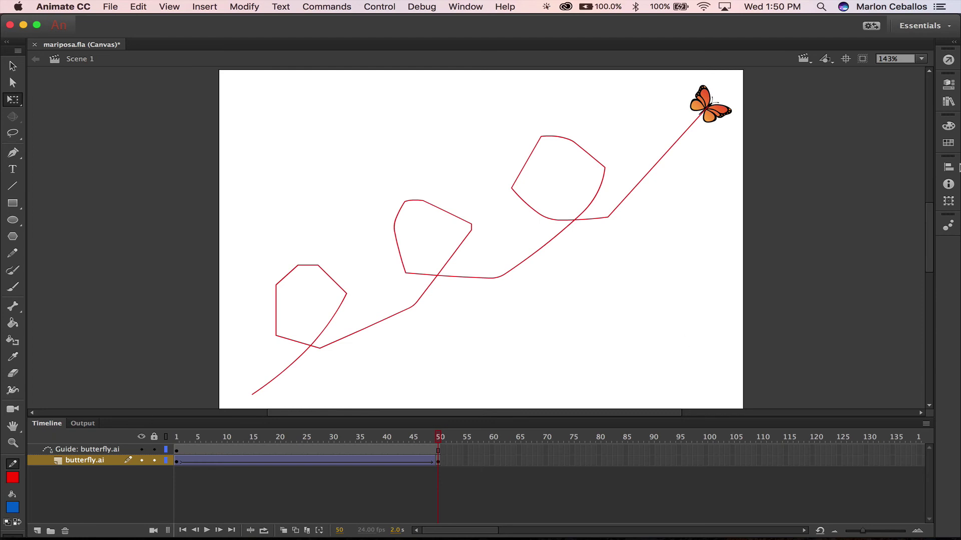
- Open the butterfy symbol from the library for editing
left_click(948, 102)
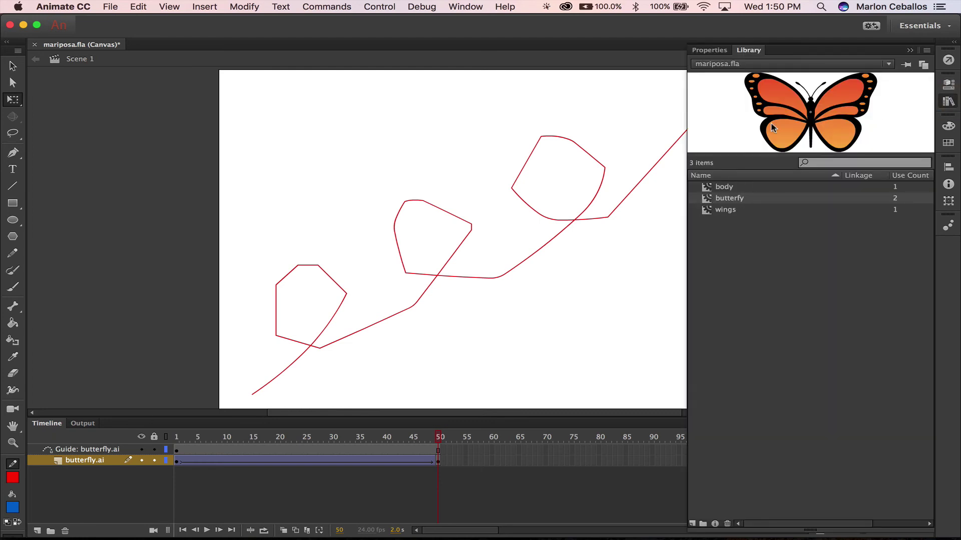
double_click(707, 199)
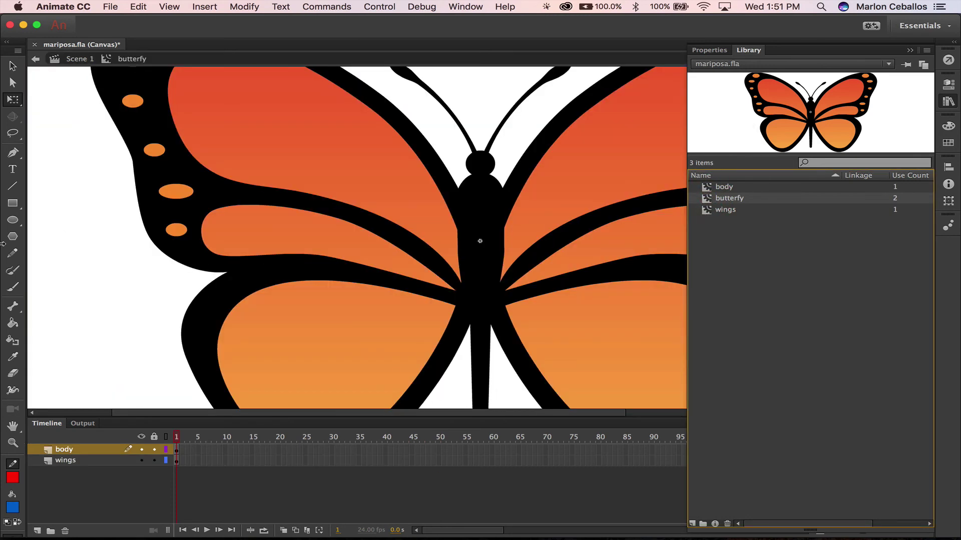
key("super+minus")
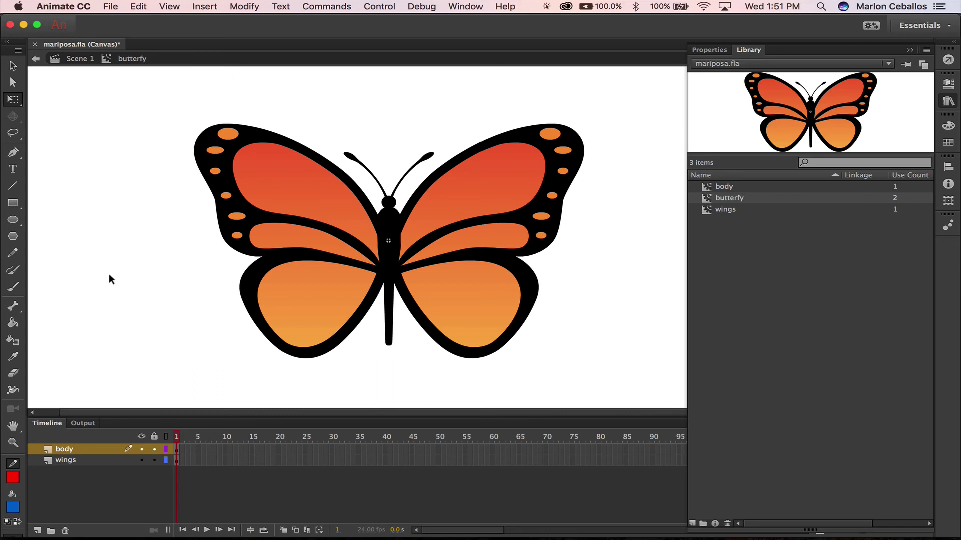
- Lock the body layer, toggle its visibility to check the separate parts, and make the wings layer active
left_click(153, 450)
left_click(141, 450)
left_click(140, 450)
left_click(140, 449)
left_click(141, 450)
left_click(114, 464)
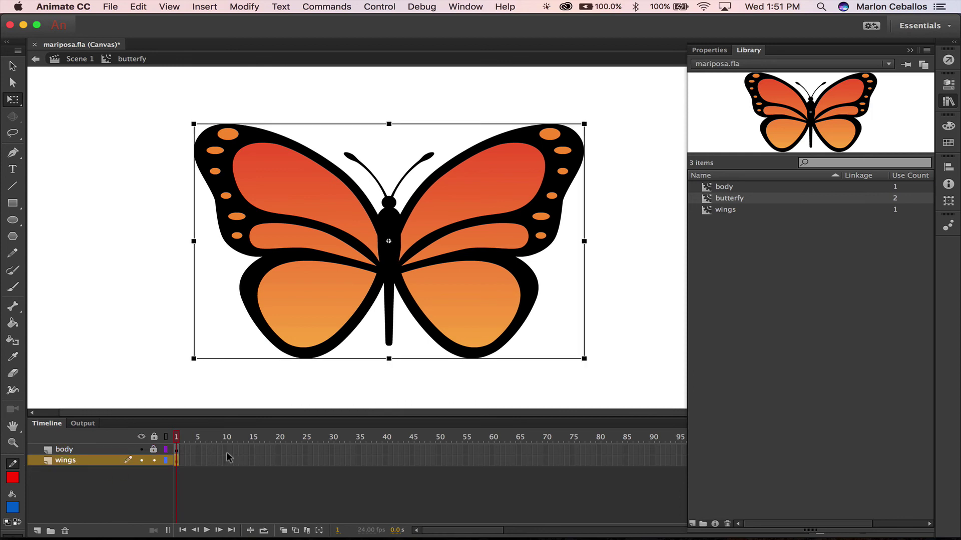
- Set the timeline's frame display size to Large while editing the wings layer
left_click(187, 460)
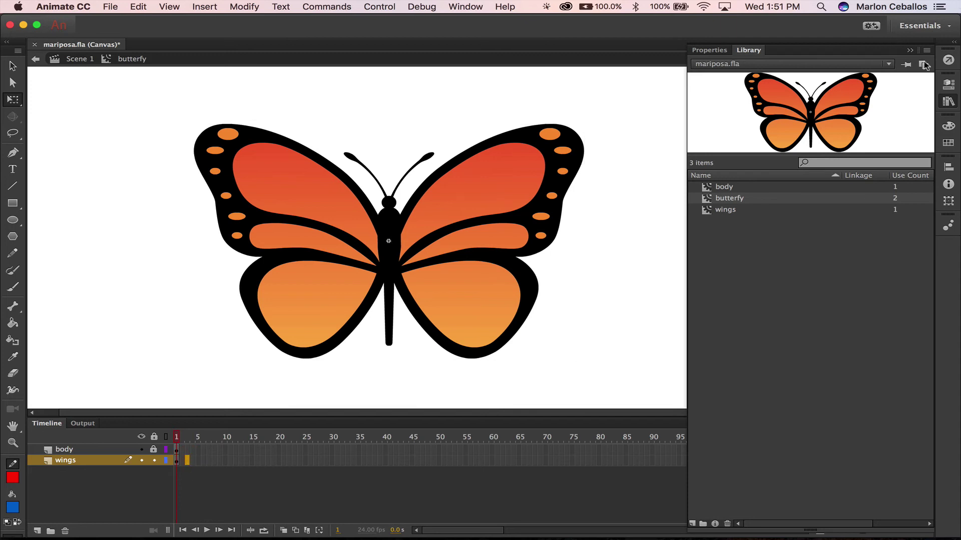
left_click(948, 102)
left_click(925, 424)
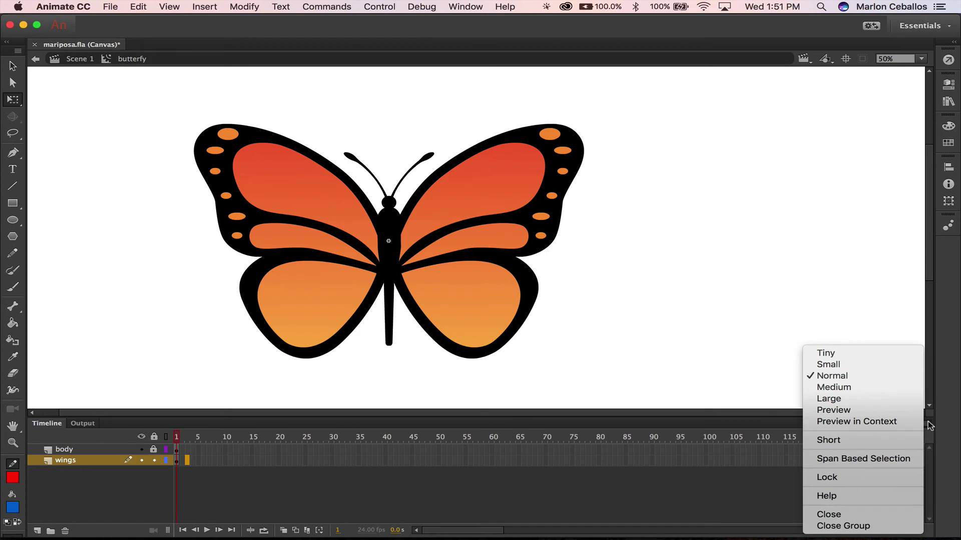
left_click(873, 400)
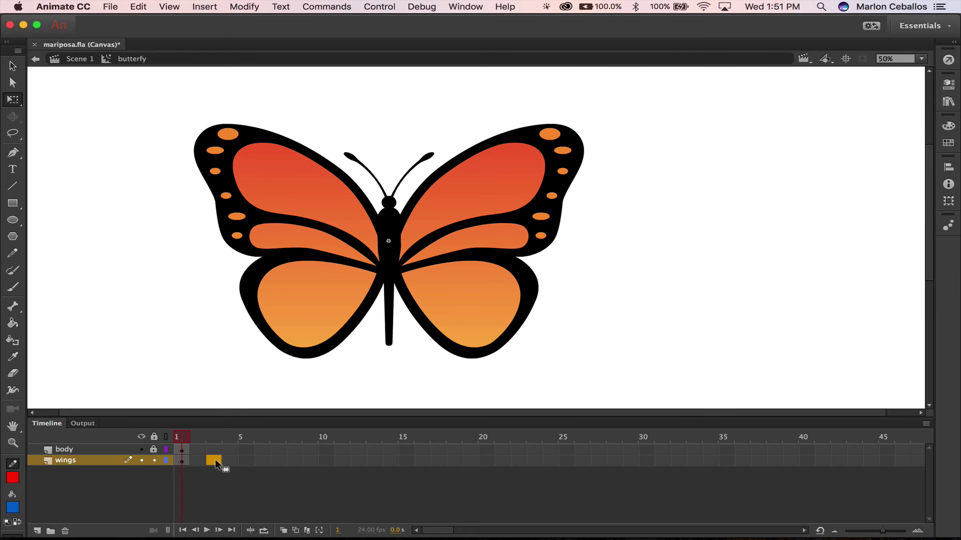
- Insert keyframes at frames 3 and 5 of the wings layer
right_click(215, 460)
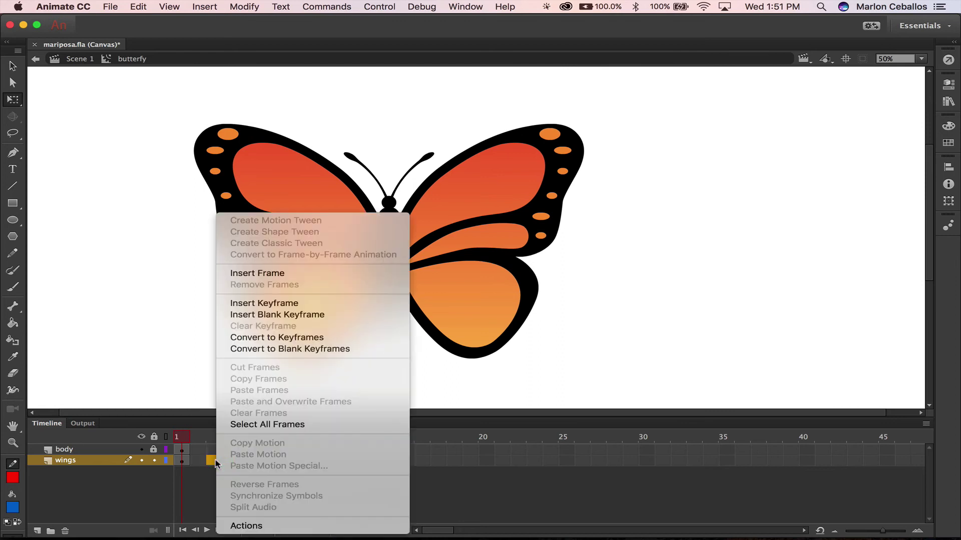
left_click(309, 304)
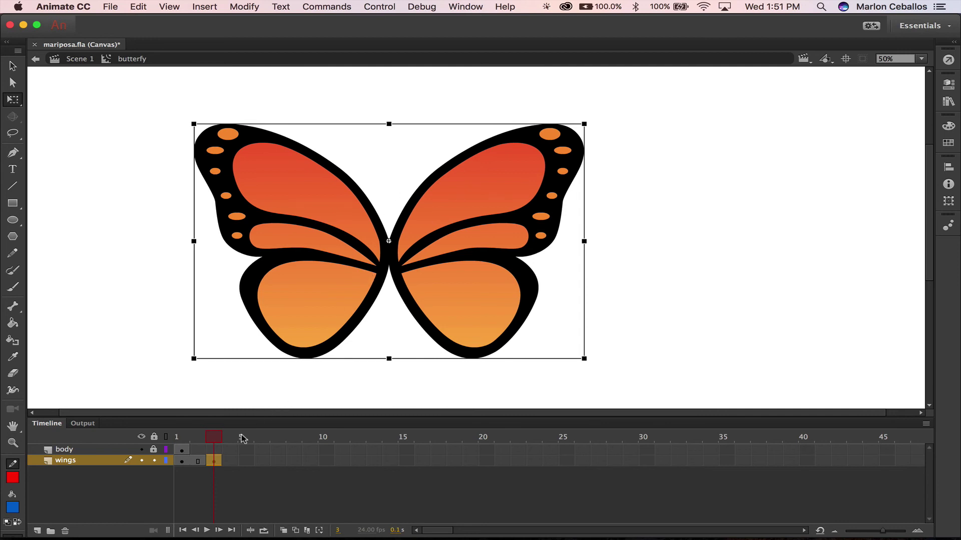
left_click(245, 461)
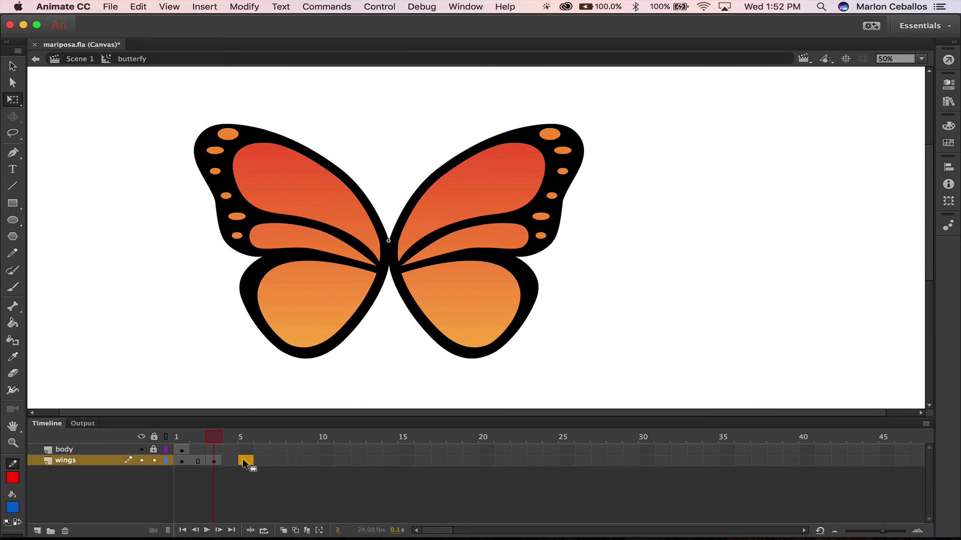
right_click(243, 461)
left_click(316, 304)
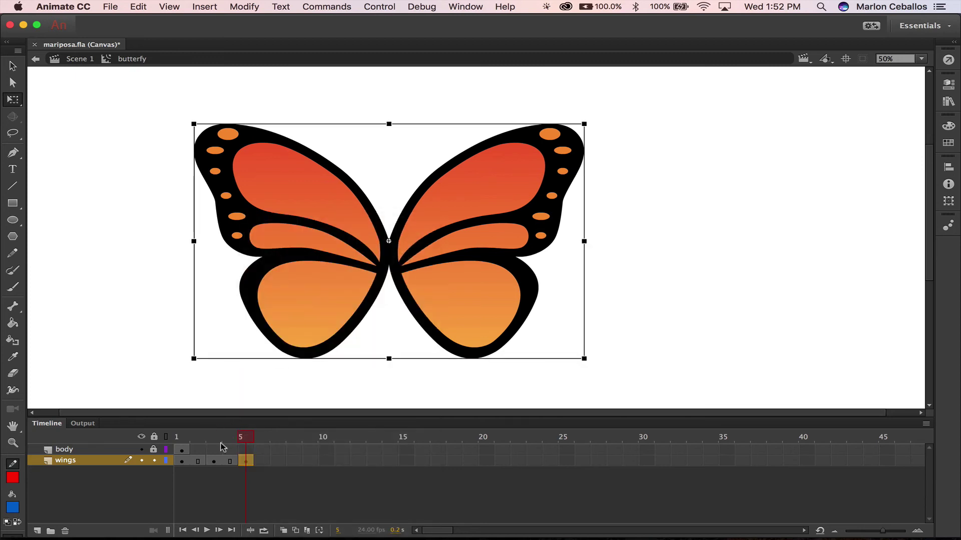
- At frame 3 of the wings layer, scale only the width of the wings to 30% using Transform
left_click(209, 460)
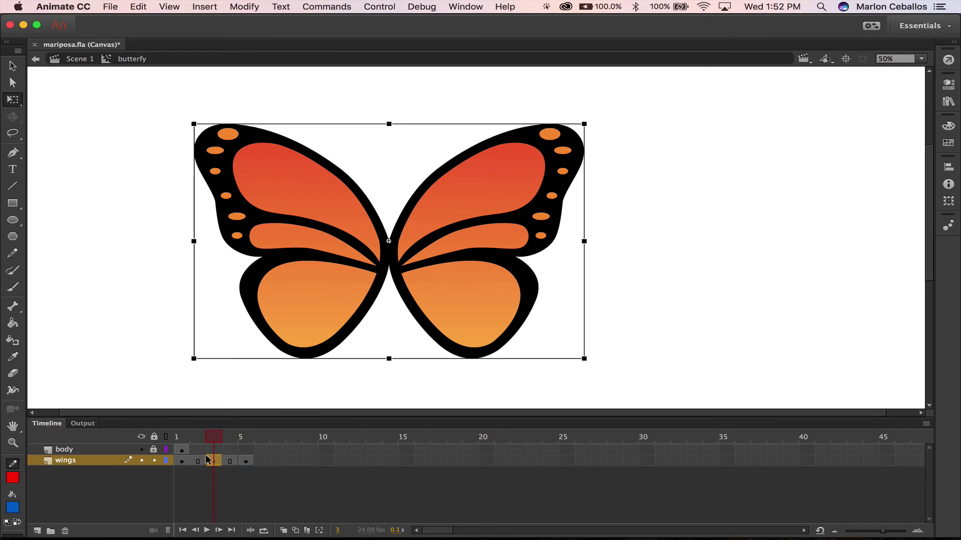
left_click(951, 84)
left_click(949, 60)
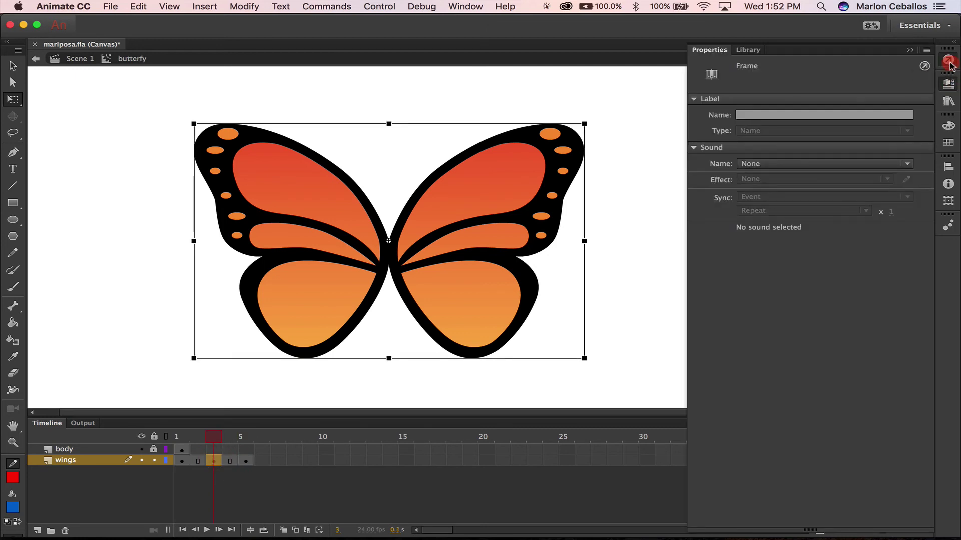
left_click(950, 84)
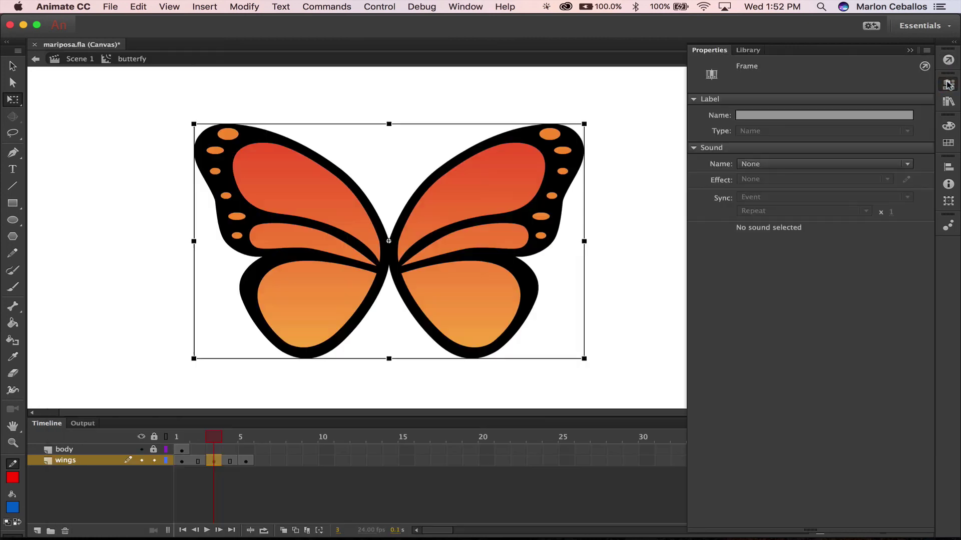
left_click(504, 176)
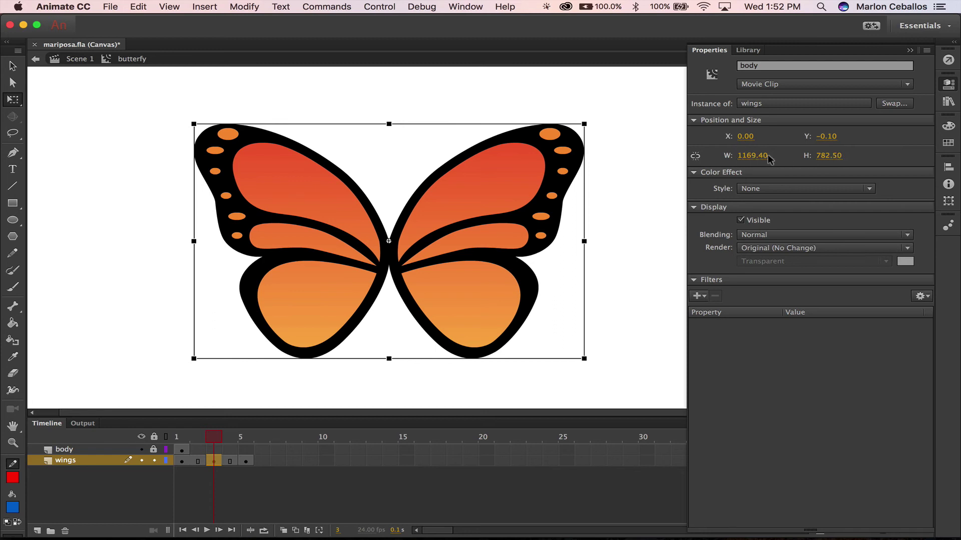
left_click(948, 81)
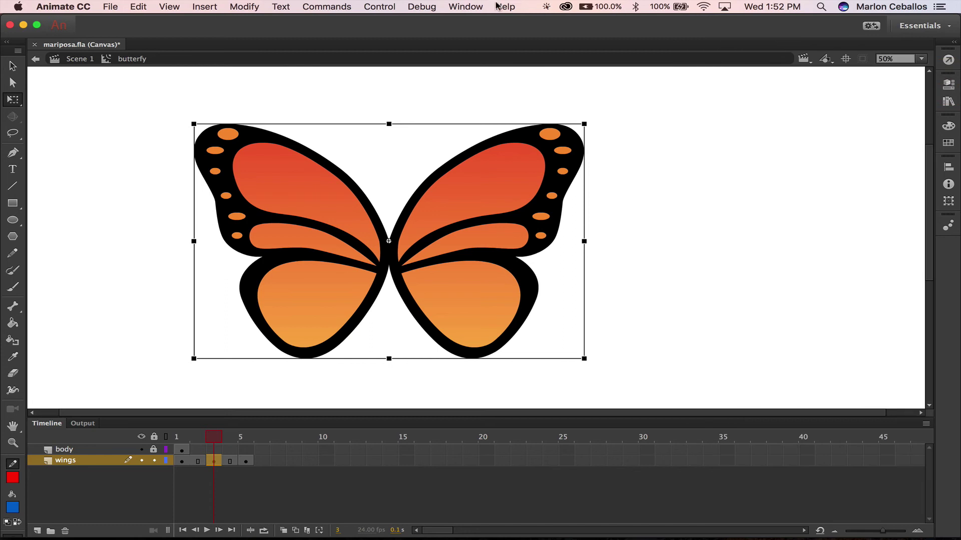
left_click(473, 6)
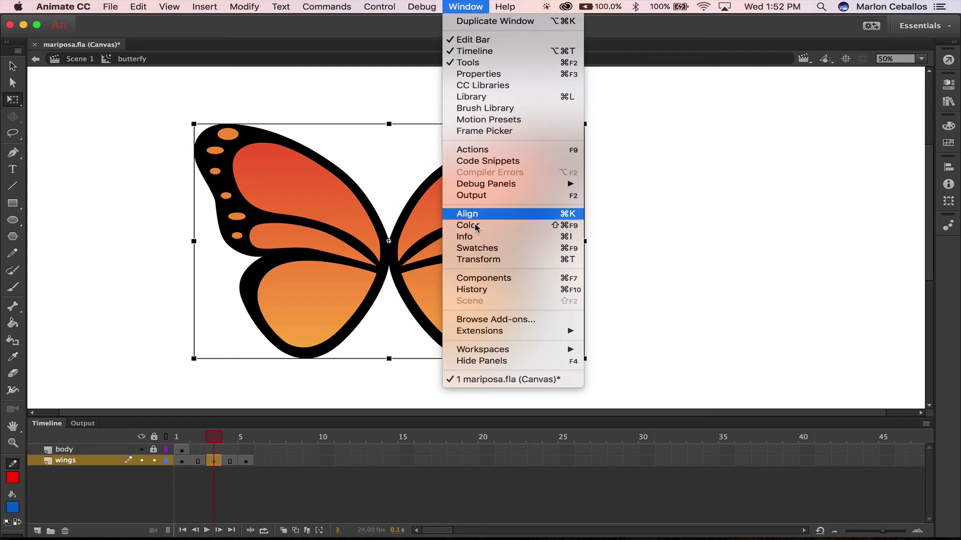
left_click(522, 260)
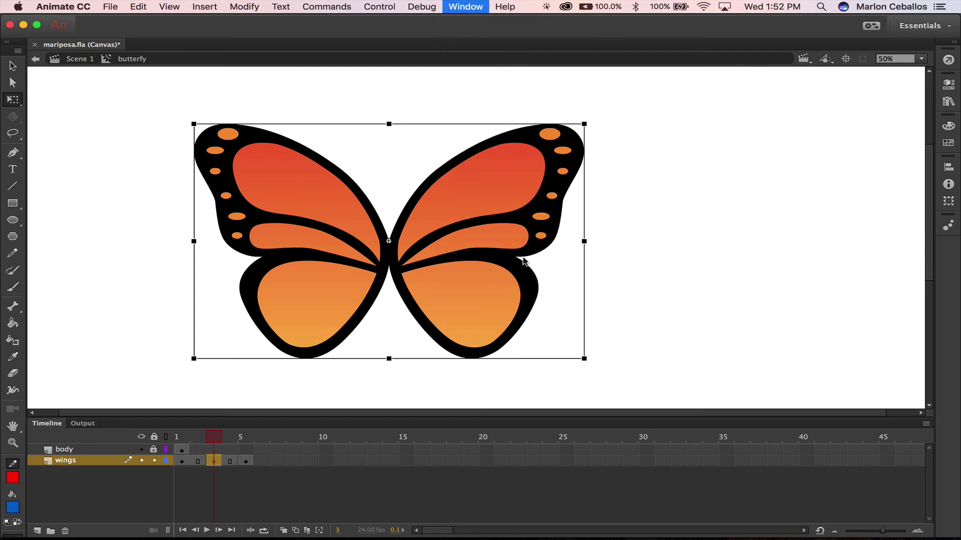
left_click(823, 173)
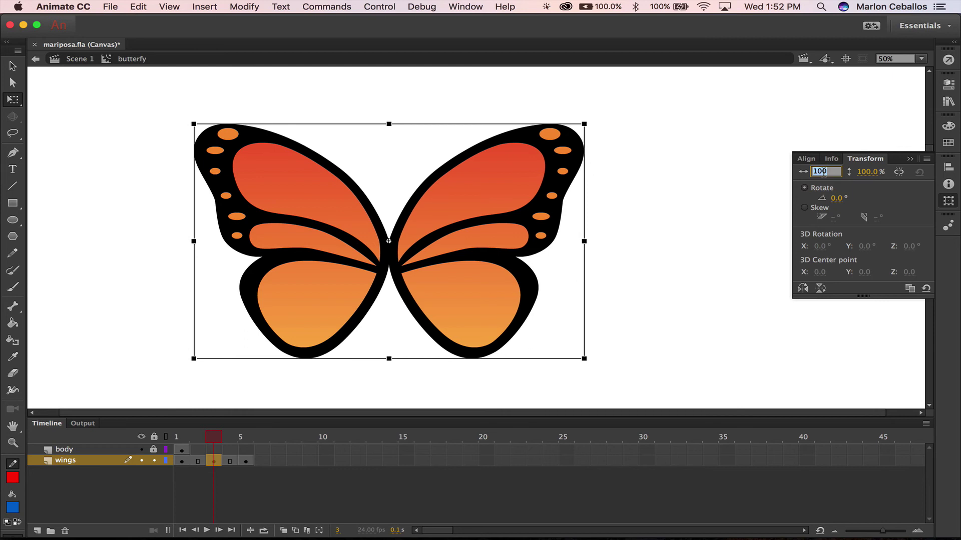
type("30")
key("Tab")
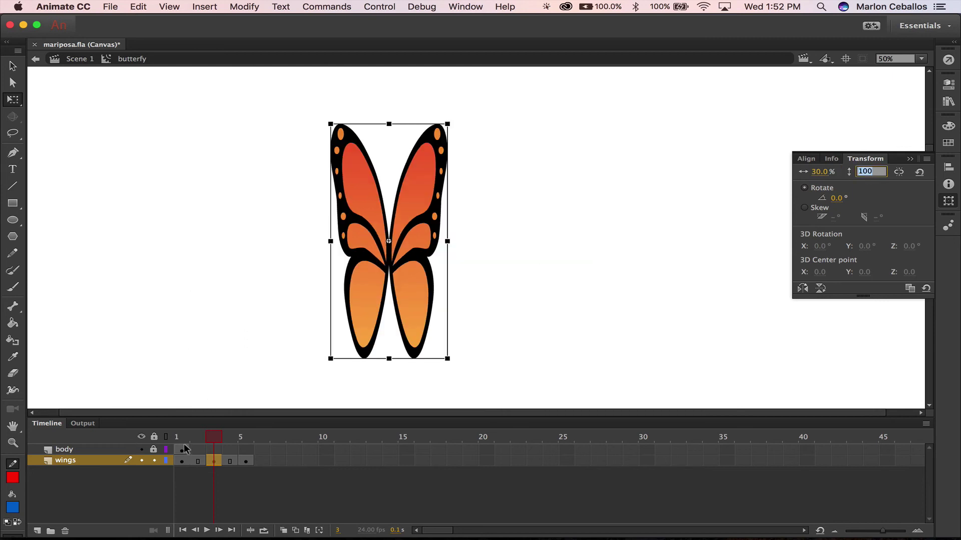
- Check the wing poses across frames 1 to 5 and extend the body layer to frame 5 with Insert Frame
left_click_drag(216, 436, 159, 445)
left_click(214, 437)
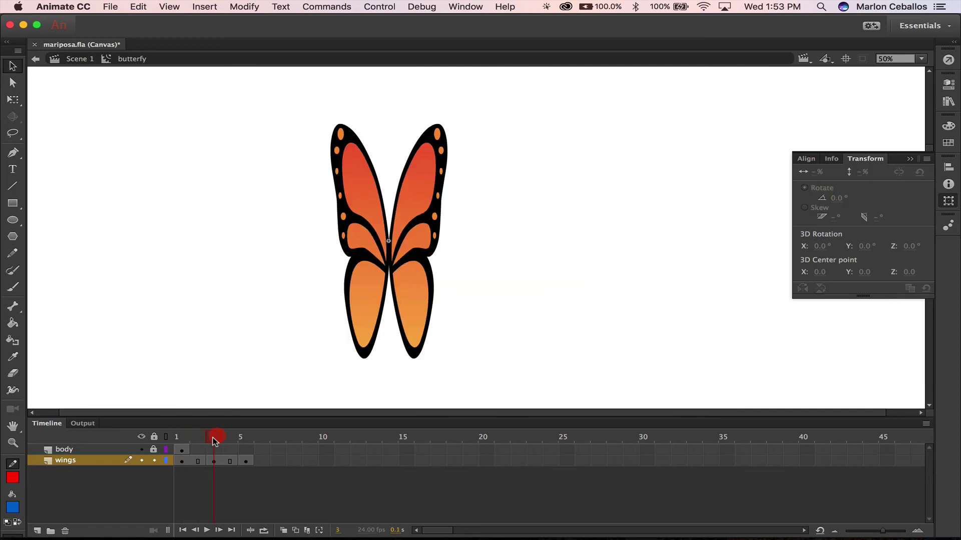
left_click_drag(215, 438, 256, 444)
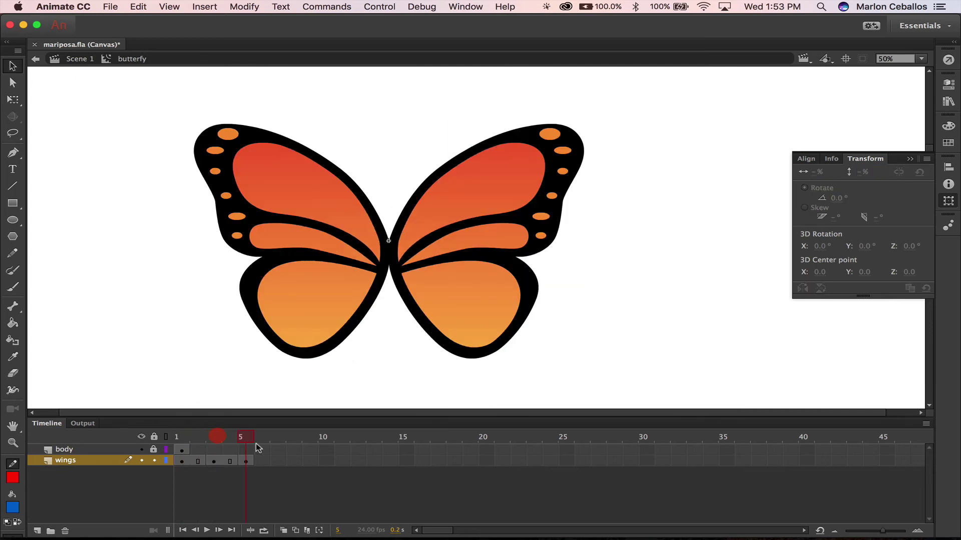
left_click(246, 449)
right_click(246, 449)
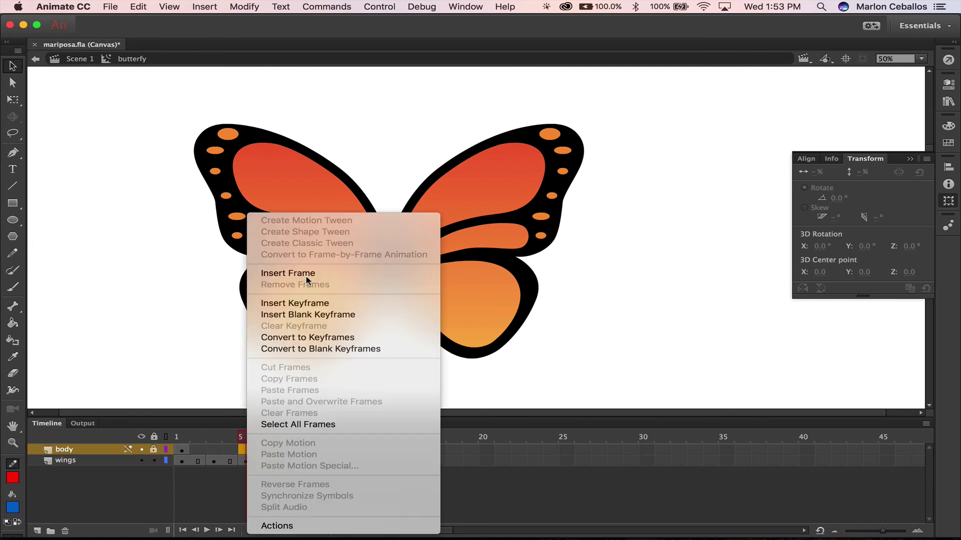
left_click(302, 274)
- Play the completed wing-flapping cycle inside the symbol's timeline from frame 1 to frame 5
left_click(244, 437)
left_click(176, 437)
key("Return")
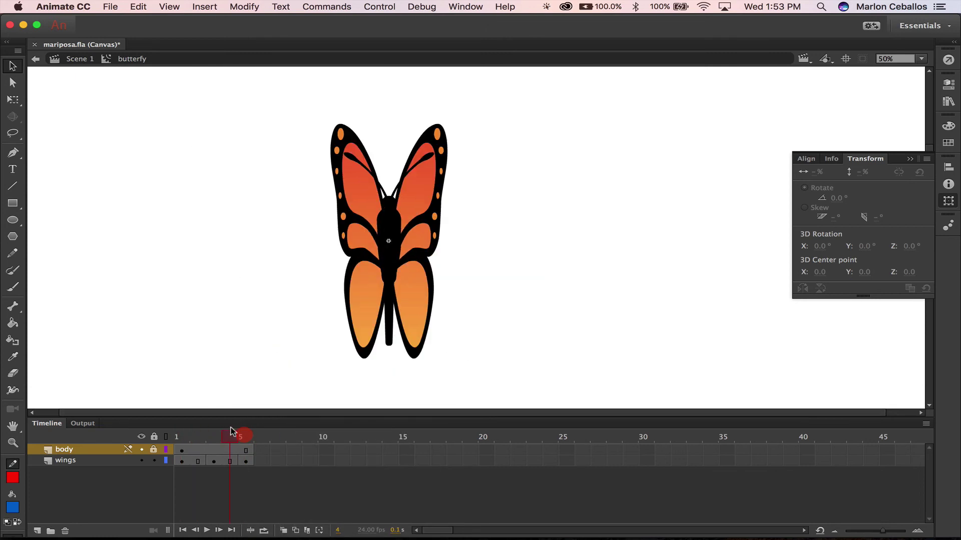
left_click(250, 437)
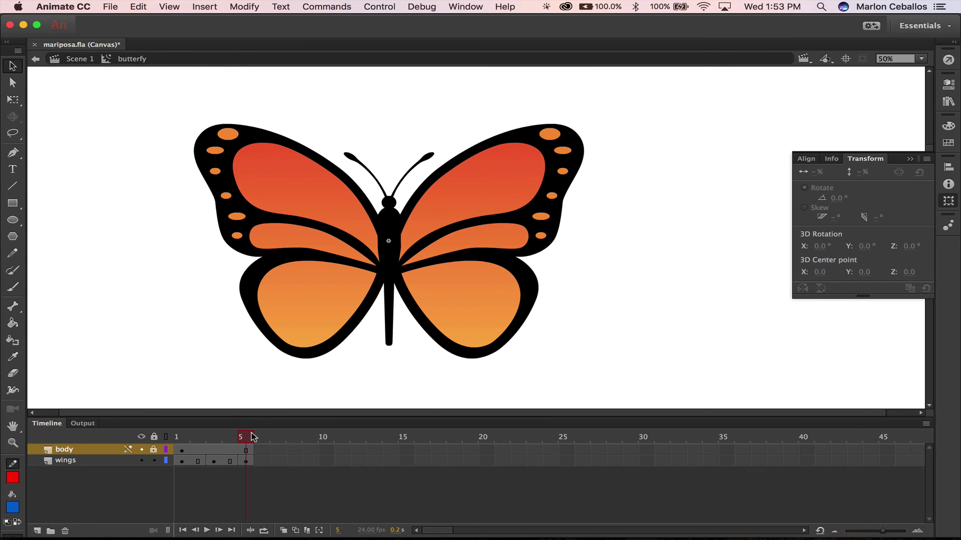
- Test the butterfly movie in the browser at a larger zoom, close the preview, and return to Scene 1's timeline in Animate
key("super+Return")
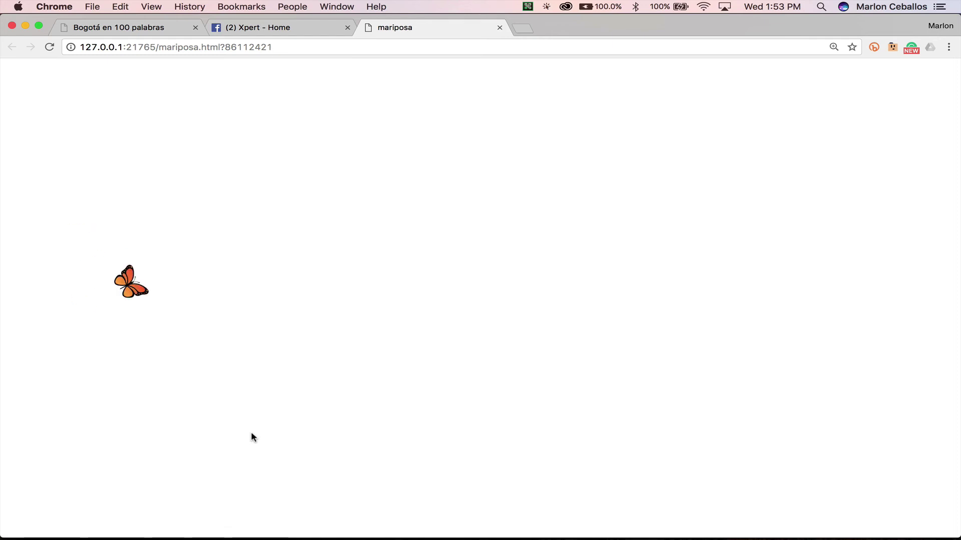
key("super+equal")
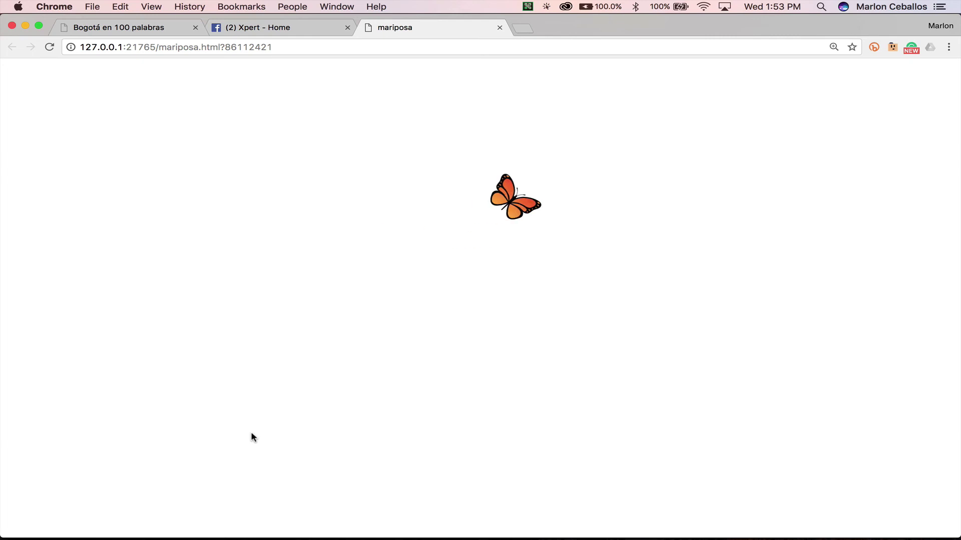
key("super+w")
key("super+Tab")
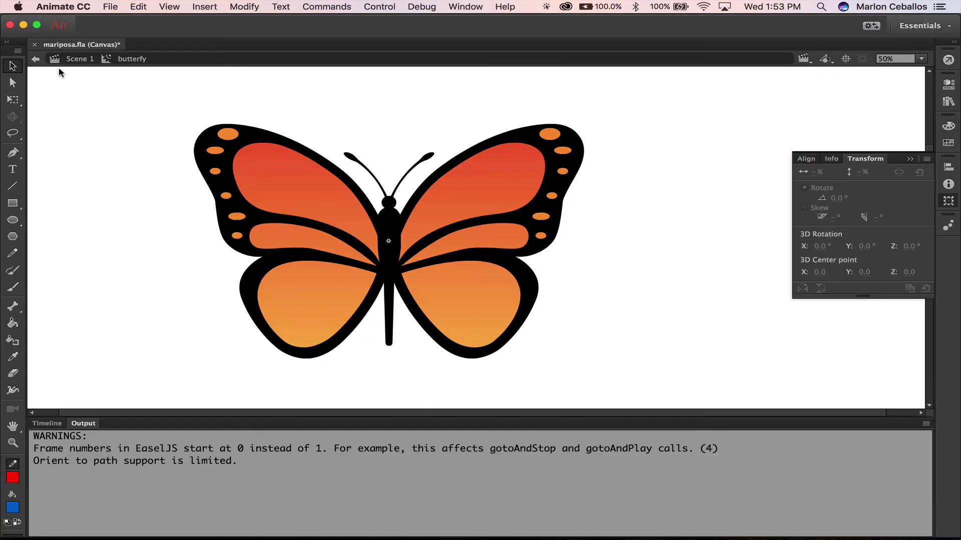
left_click(78, 59)
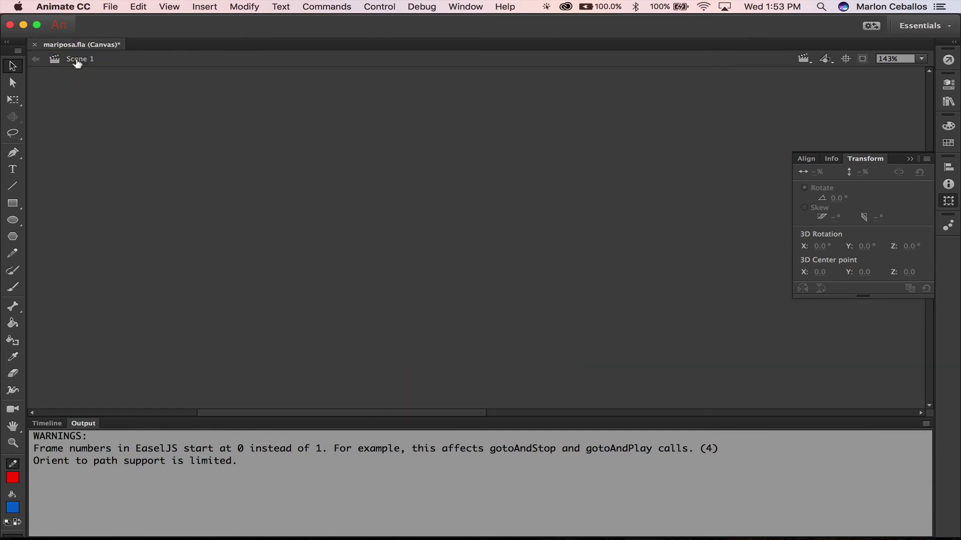
left_click(52, 424)
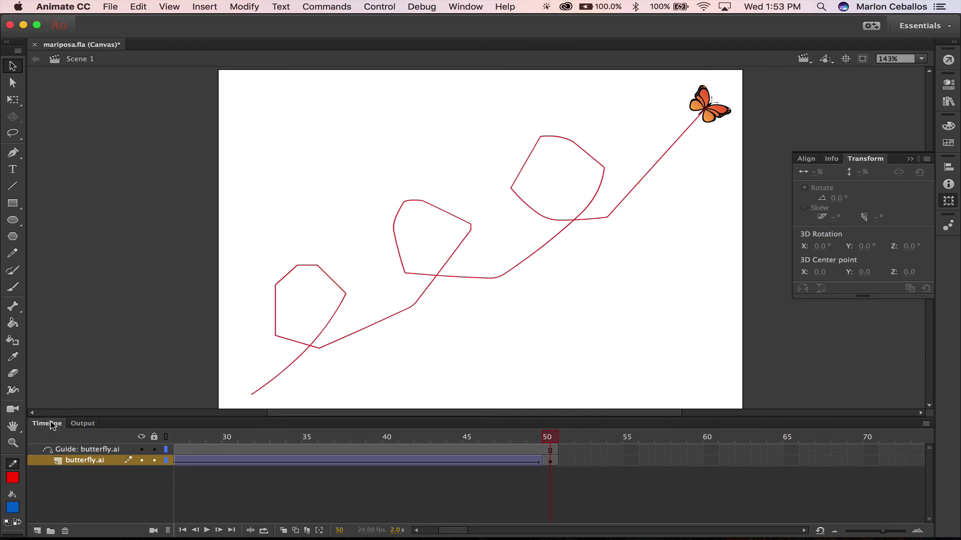
- Switch to Finder and open ad final.fla from the ad folder
key("super+Tab")
key("super+Tab")
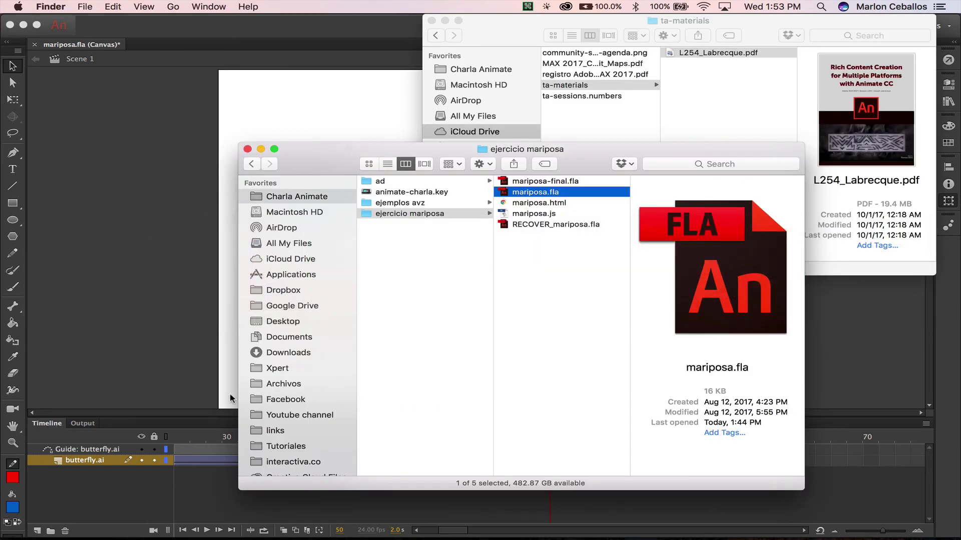
left_click(382, 181)
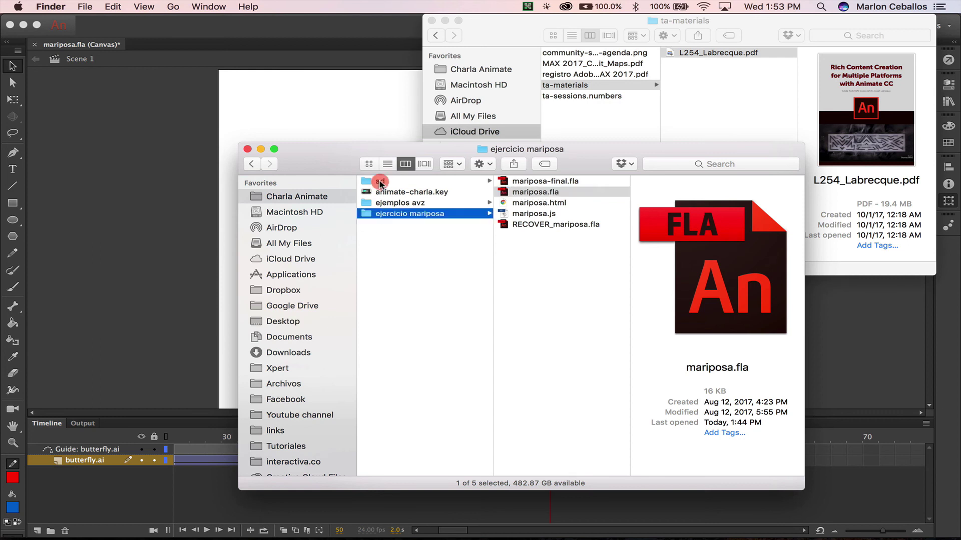
double_click(502, 182)
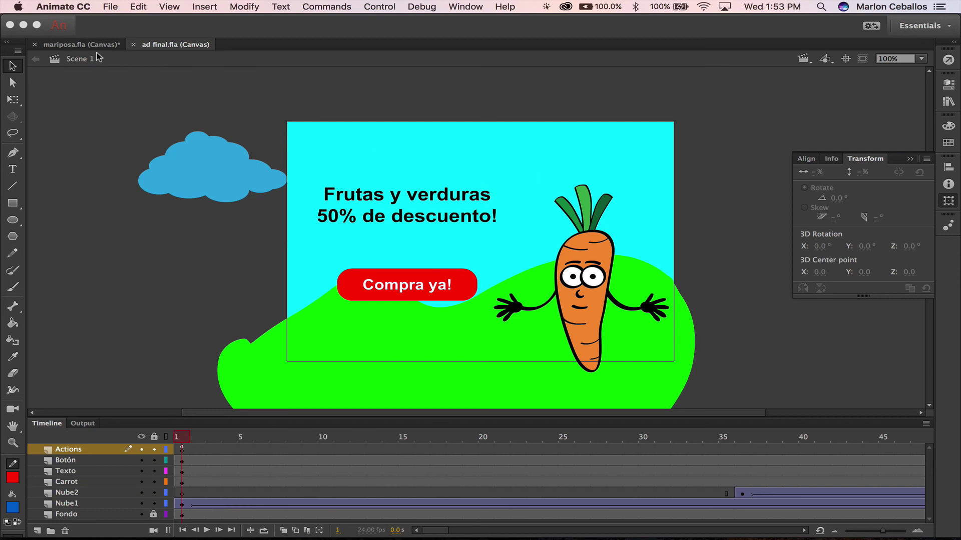
- Close the mariposa.fla document, leaving ad final.fla open
left_click(95, 47)
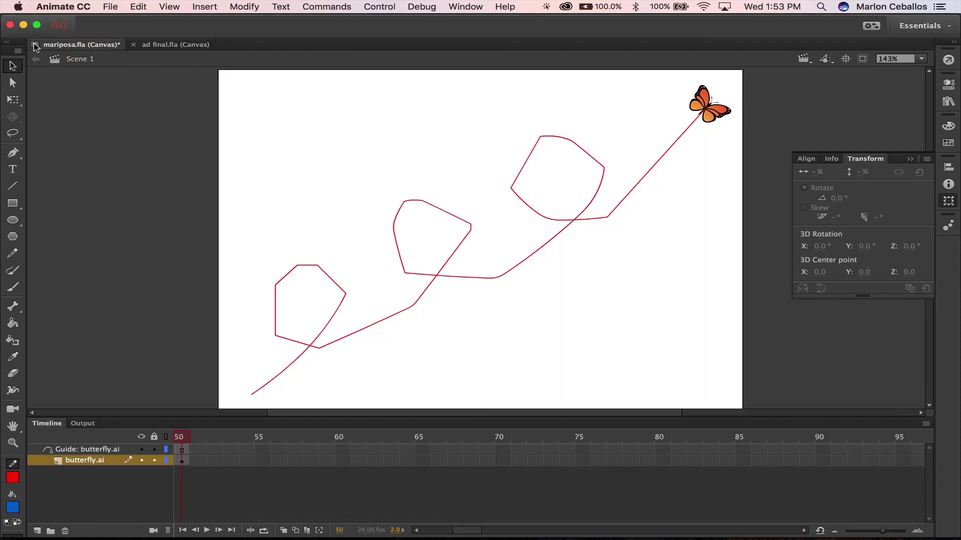
left_click(35, 45)
left_click(479, 295)
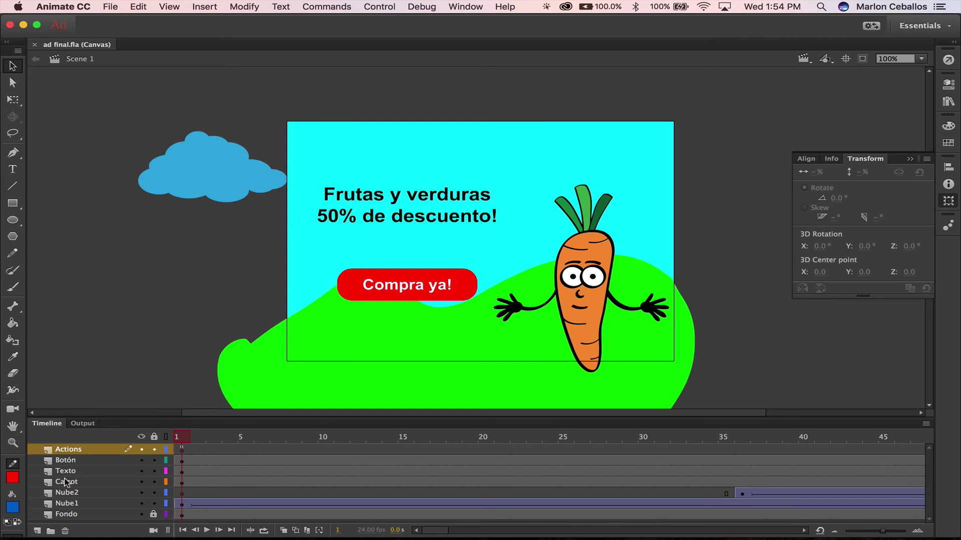
- Test the ad in the browser at default zoom, try its "Compra ya!" button, and return to the document's timeline in Animate
key("super+Return")
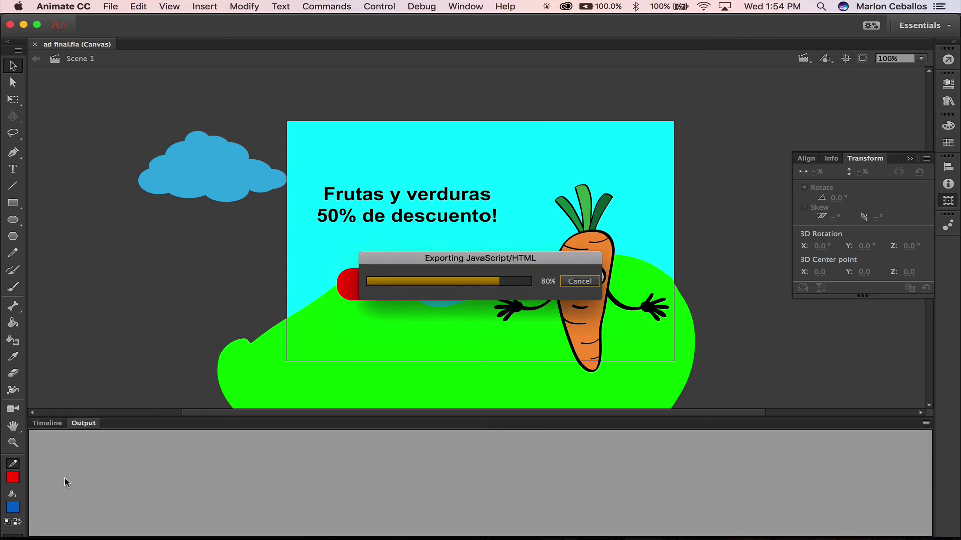
key("super+0")
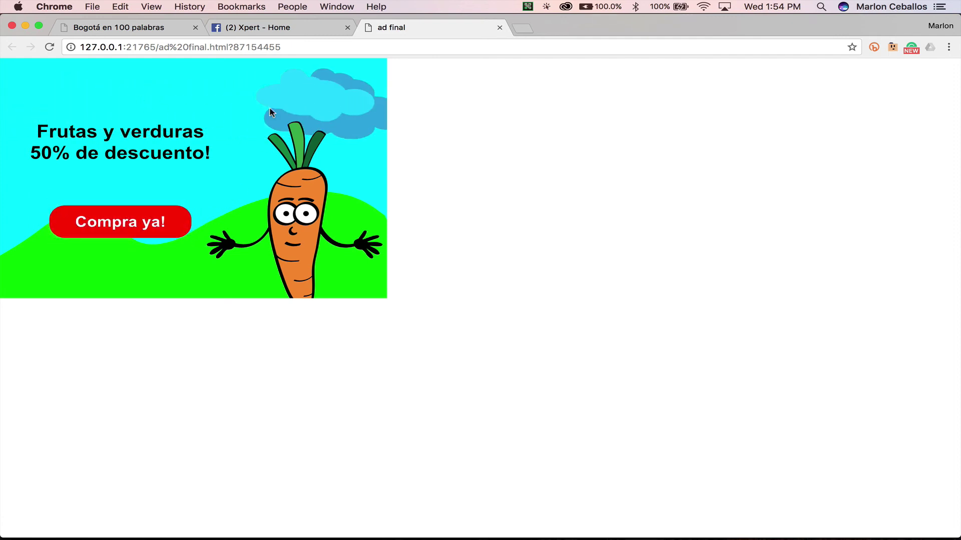
left_click(138, 221)
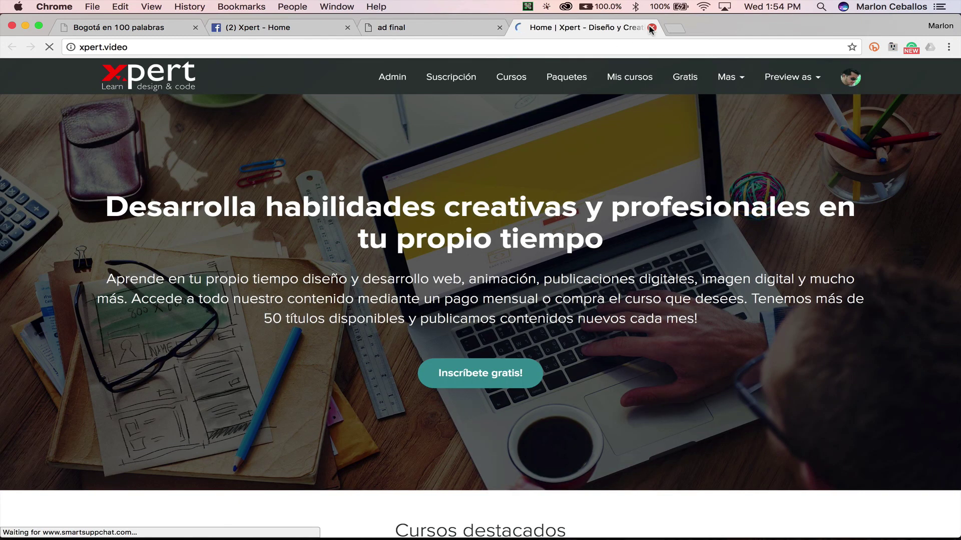
left_click(652, 27)
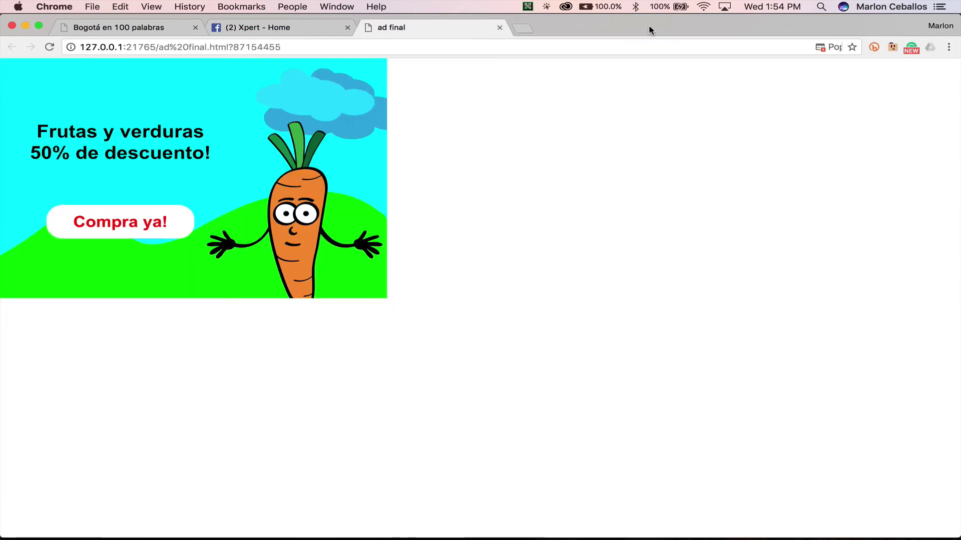
key("super+Tab")
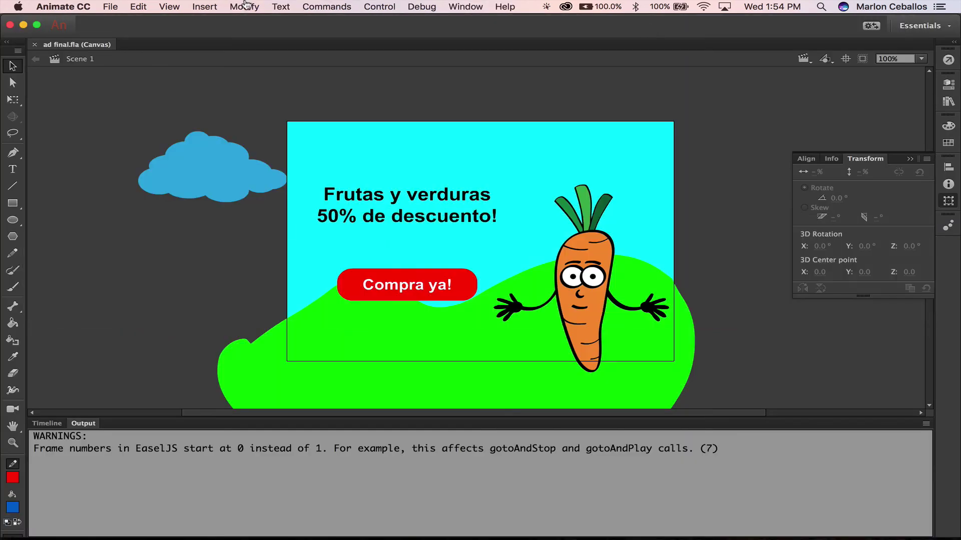
left_click(47, 424)
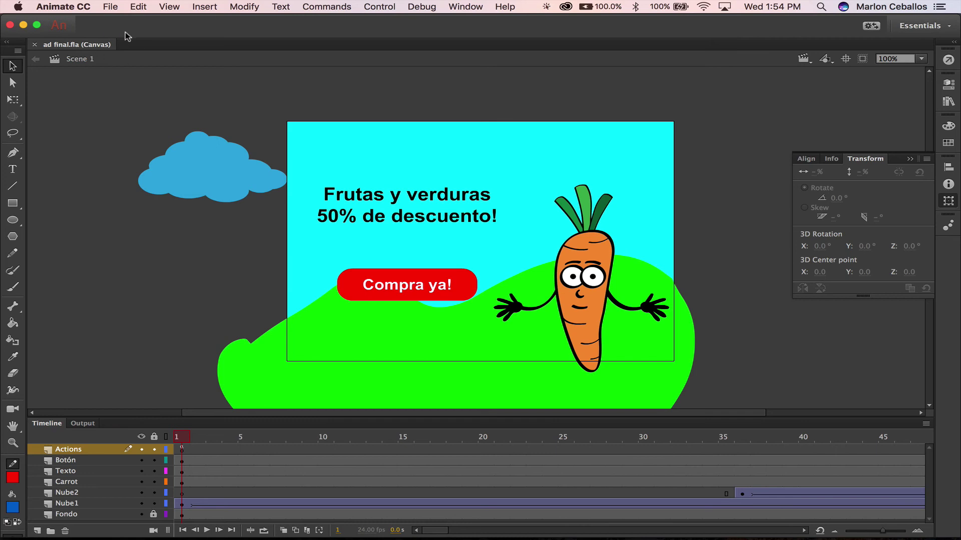
- Publish the ad in JavaScript/HTML format from Publish Settings, with the output name "ad final"
left_click(114, 8)
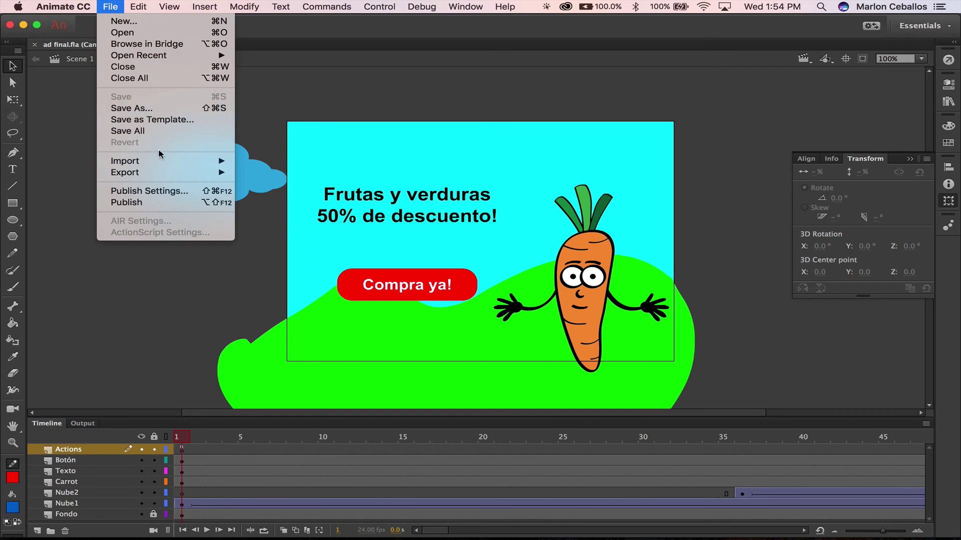
left_click(191, 196)
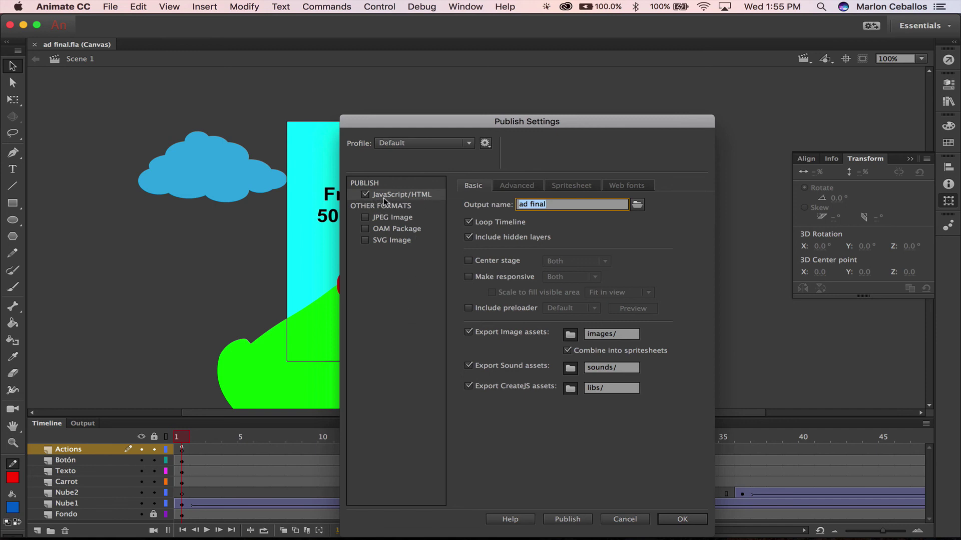
left_click_drag(446, 123, 346, 43)
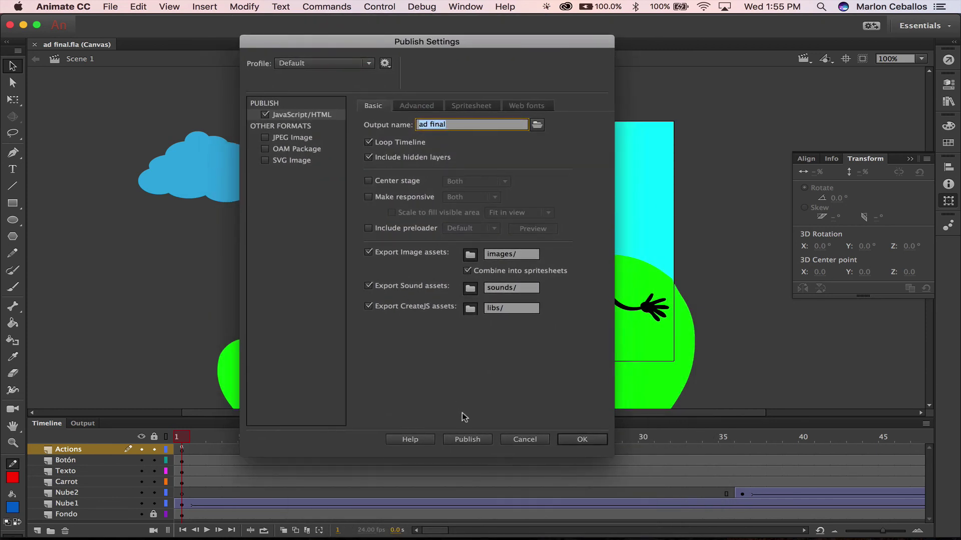
left_click(466, 440)
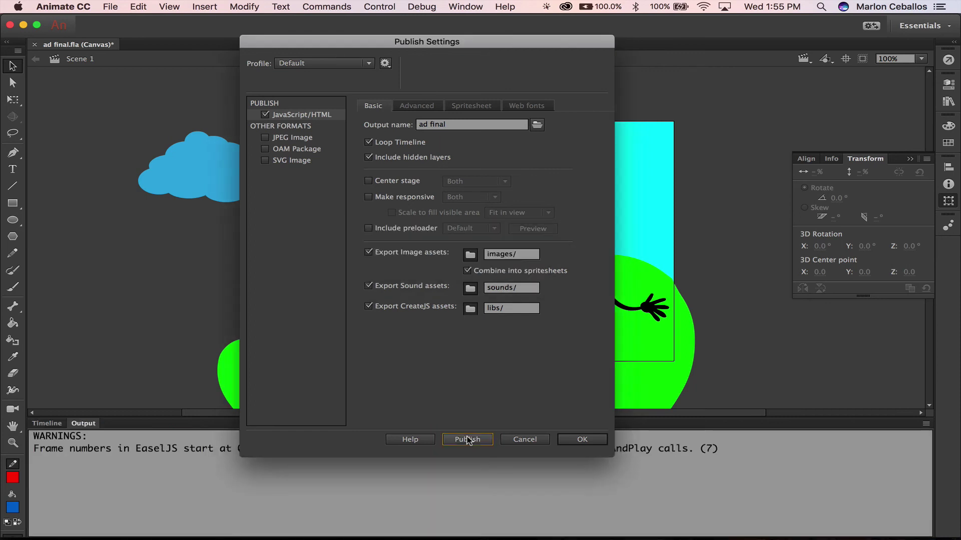
- Inspect the published HTML and JS files in Finder's ad folder and open ad final.html in Brackets
key("super+Tab")
key("super+Tab")
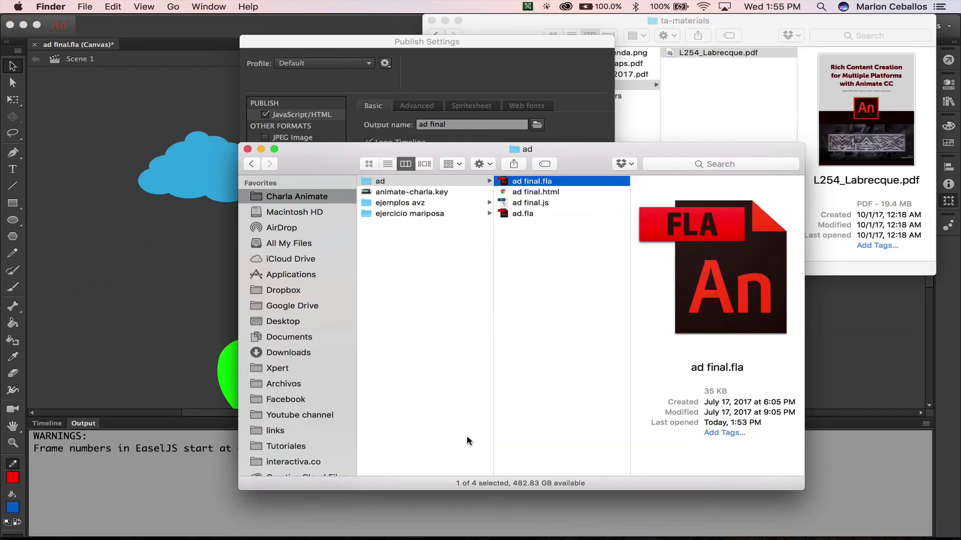
left_click(540, 192)
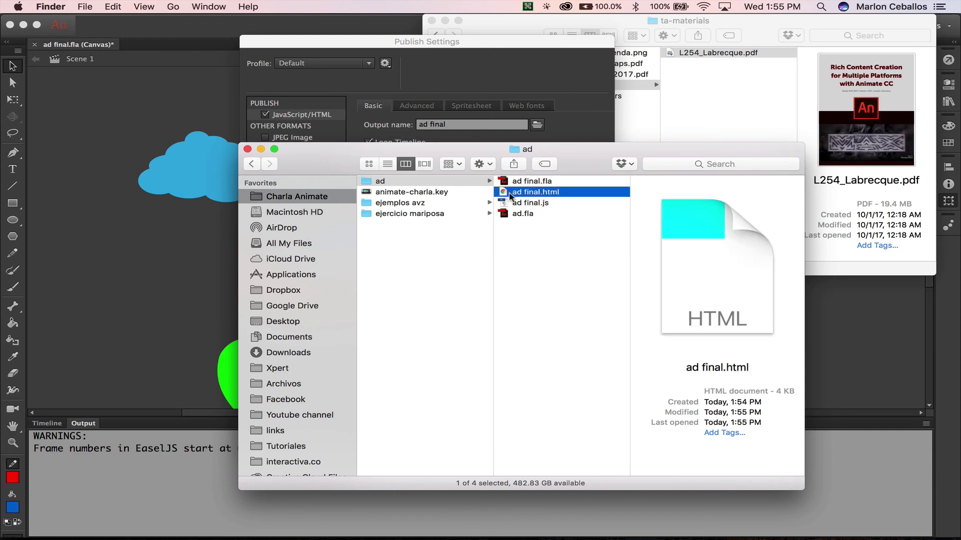
left_click(530, 203)
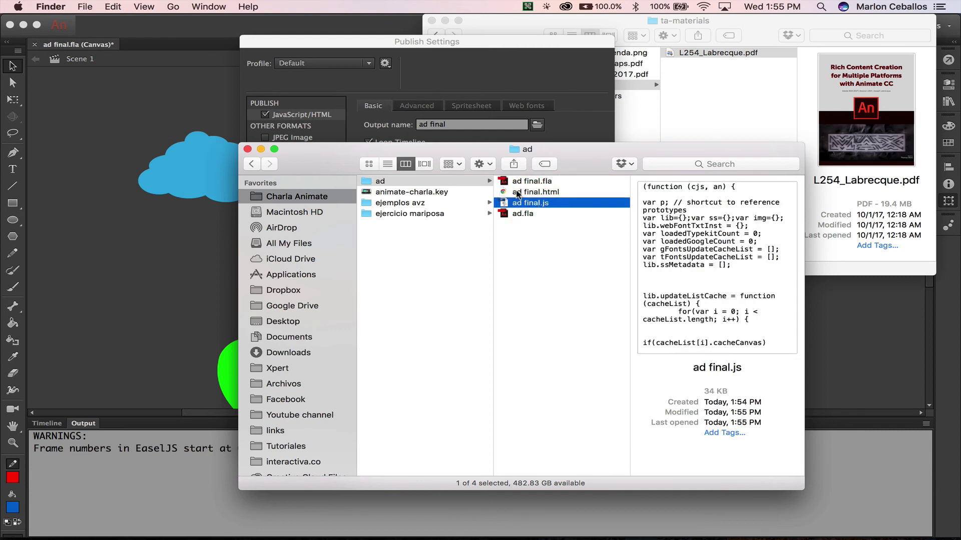
left_click(517, 194)
right_click(517, 192)
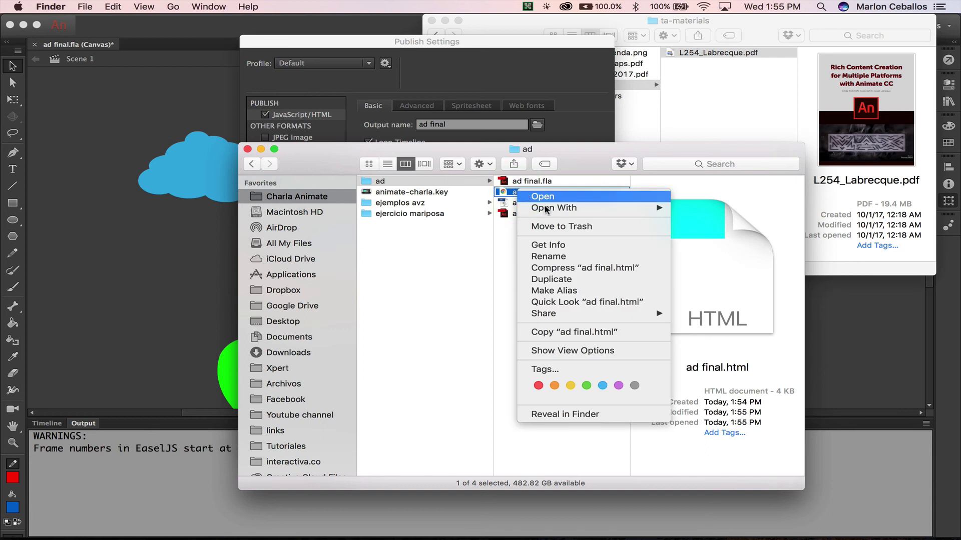
mouse_move(646, 209)
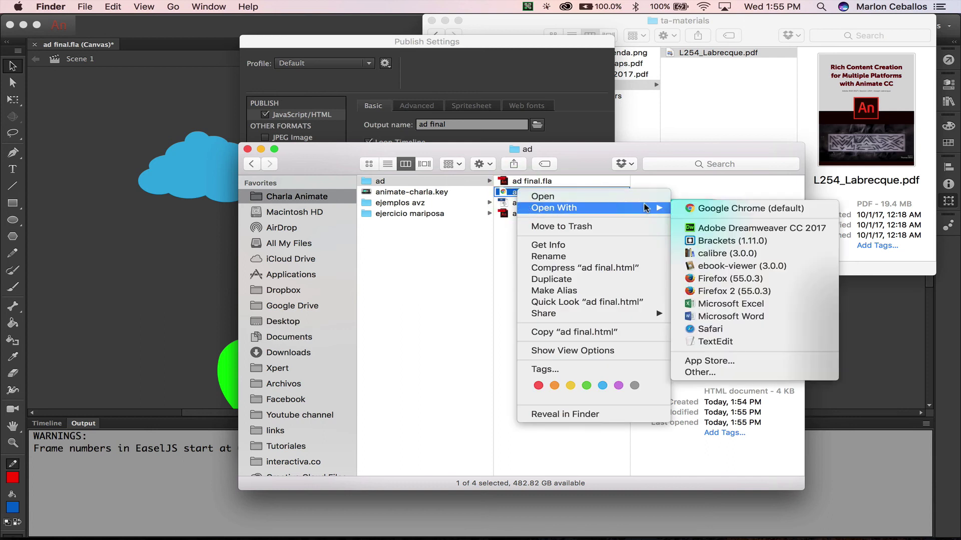
left_click(716, 240)
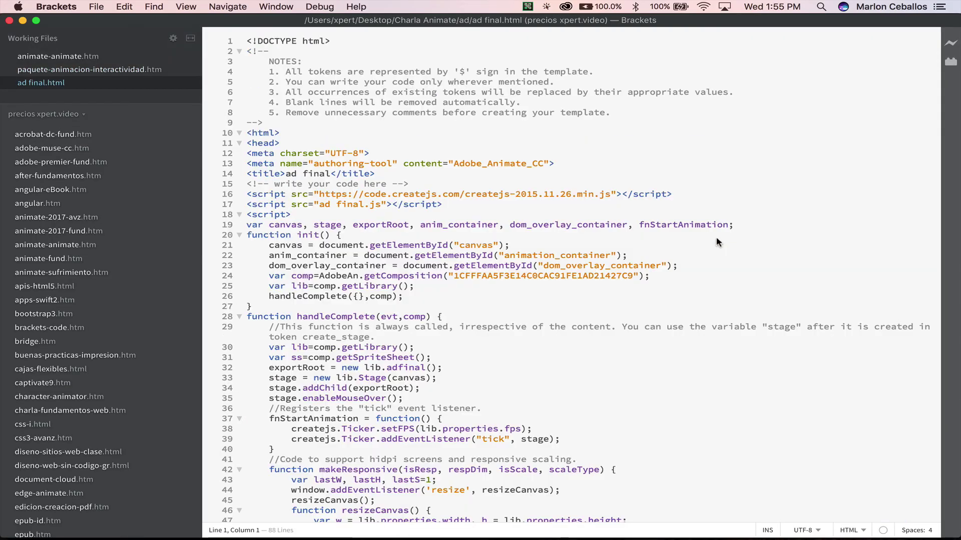
- Look through the published HTML code and select the whole animation_container div block, lines 82 to 86
scroll(716, 242, "down", 15)
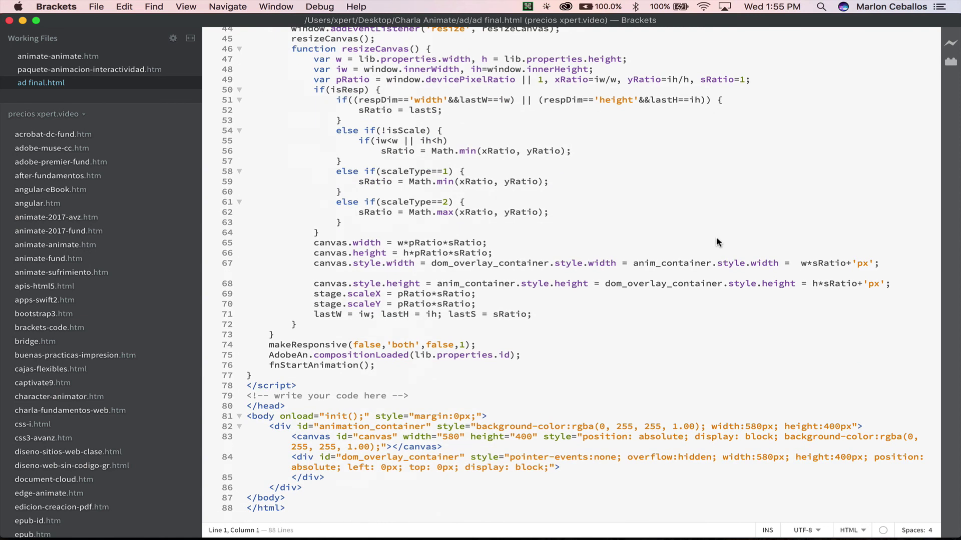
scroll(716, 240, "up", 15)
scroll(716, 240, "down", 15)
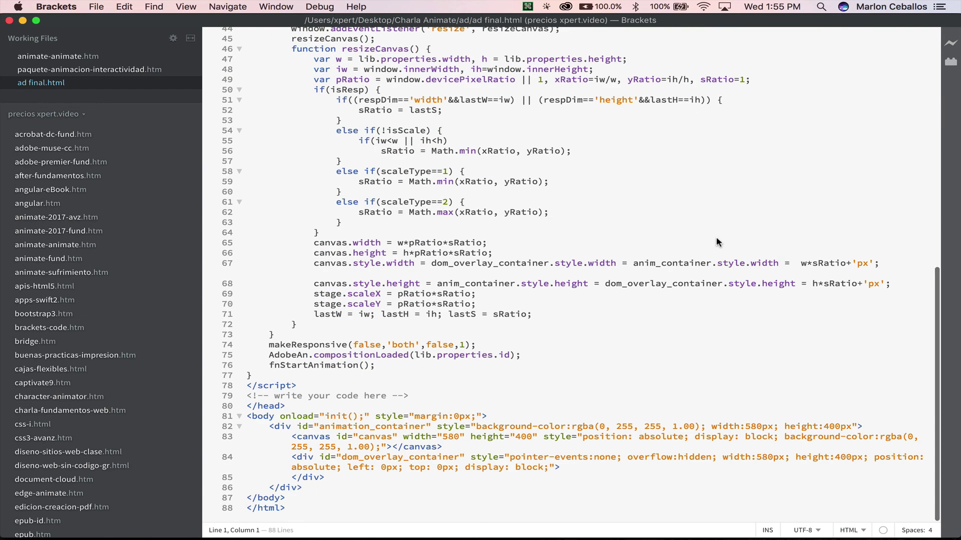
left_click(280, 427)
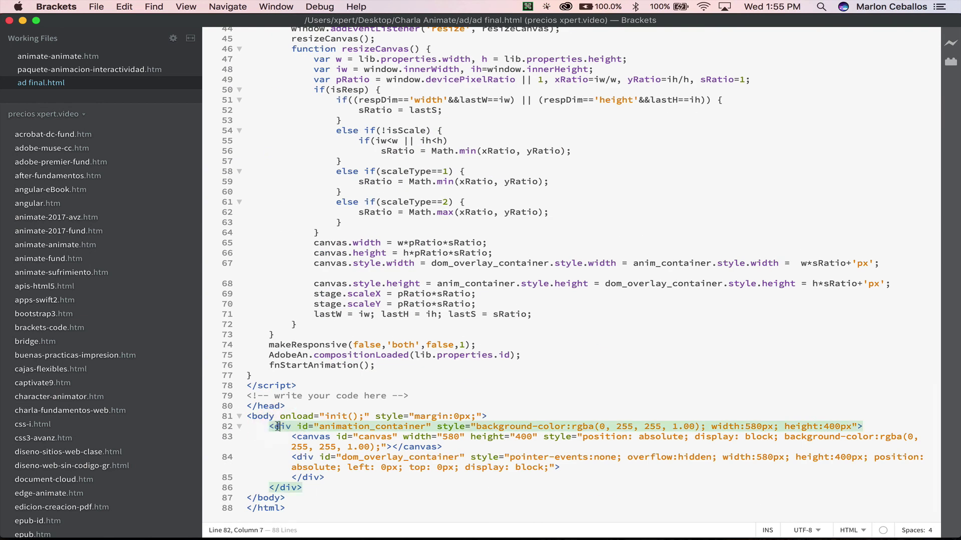
left_click_drag(310, 487, 227, 426)
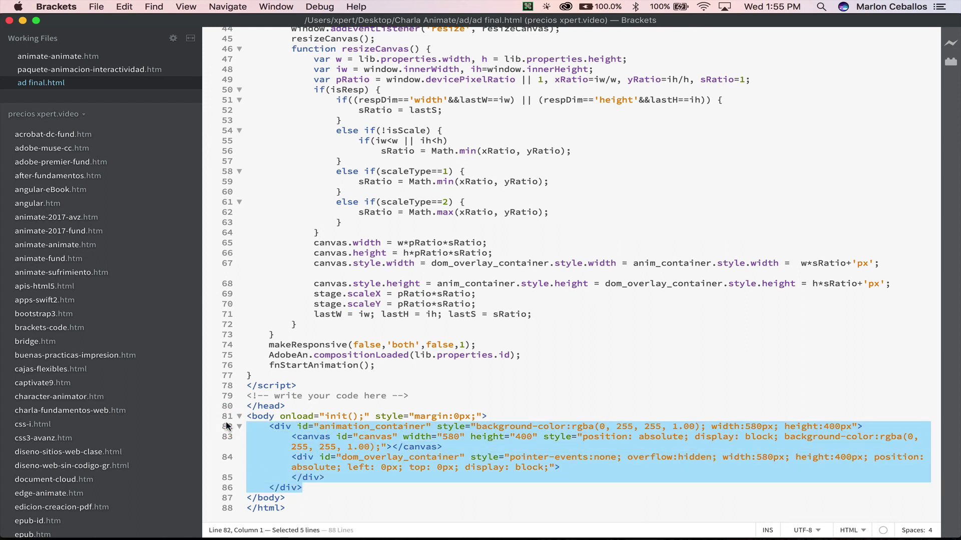
- Examine the published HTML by highlighting the canvas tag, the animation_container block, the body tag's onload and style attributes, and the script code from line 19
double_click(308, 440)
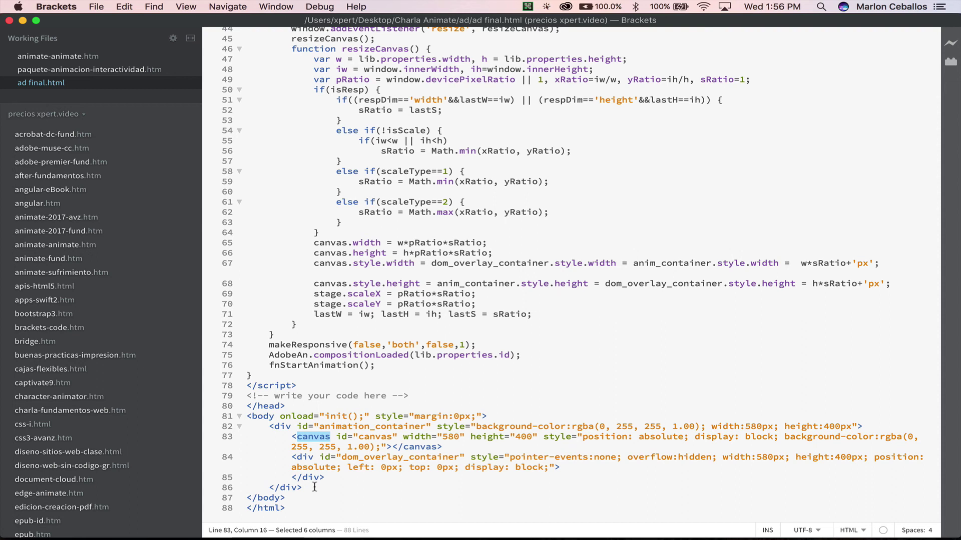
left_click_drag(315, 487, 231, 429)
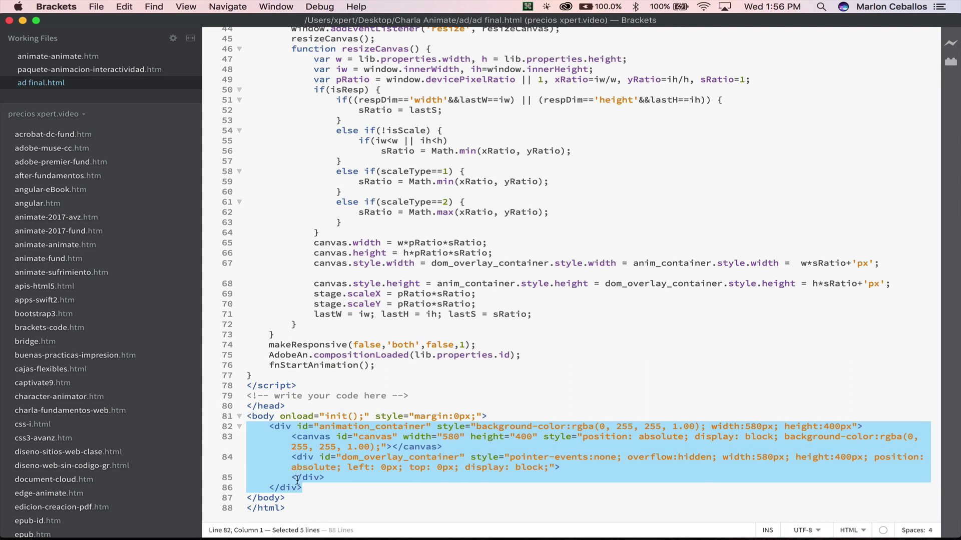
left_click(280, 416)
left_click_drag(280, 416, 479, 416)
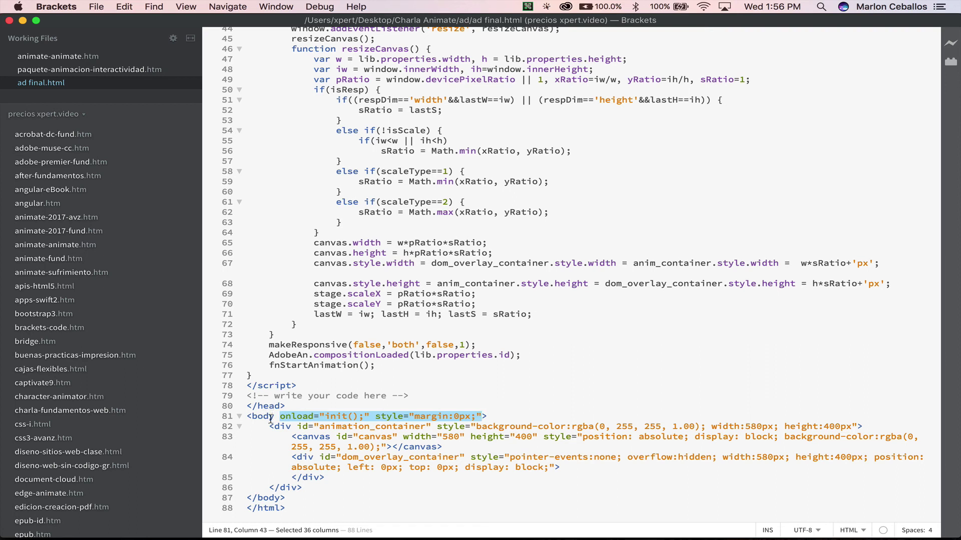
scroll(302, 380, "up", 4)
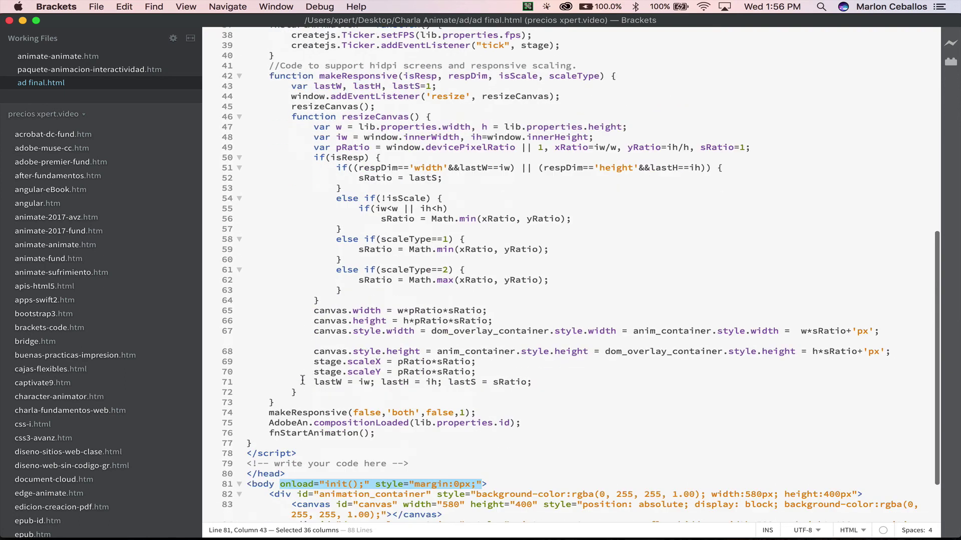
left_click_drag(408, 463, 204, 222)
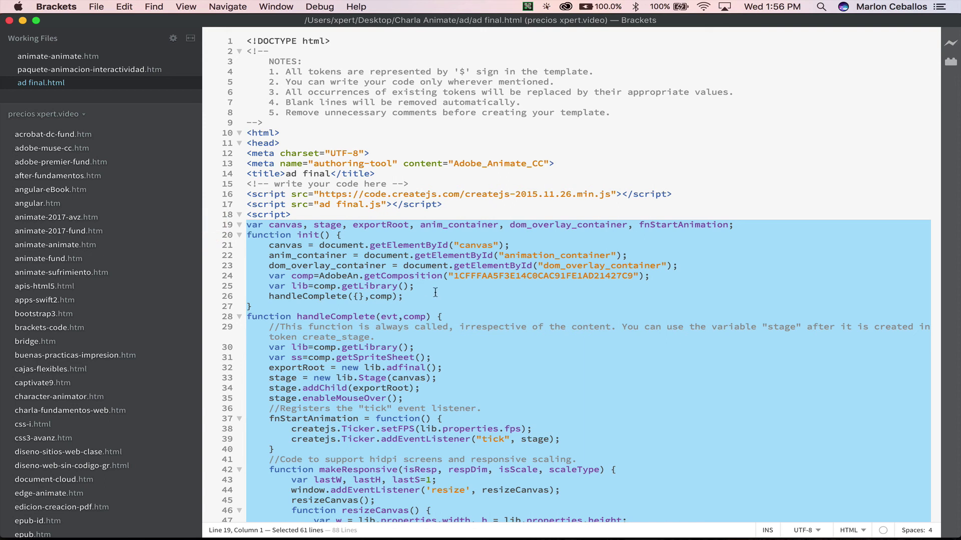
scroll(435, 292, "down", 10)
- Open ad final.js from Finder's ad folder in Brackets and look through its generated shape code
key("super+Tab")
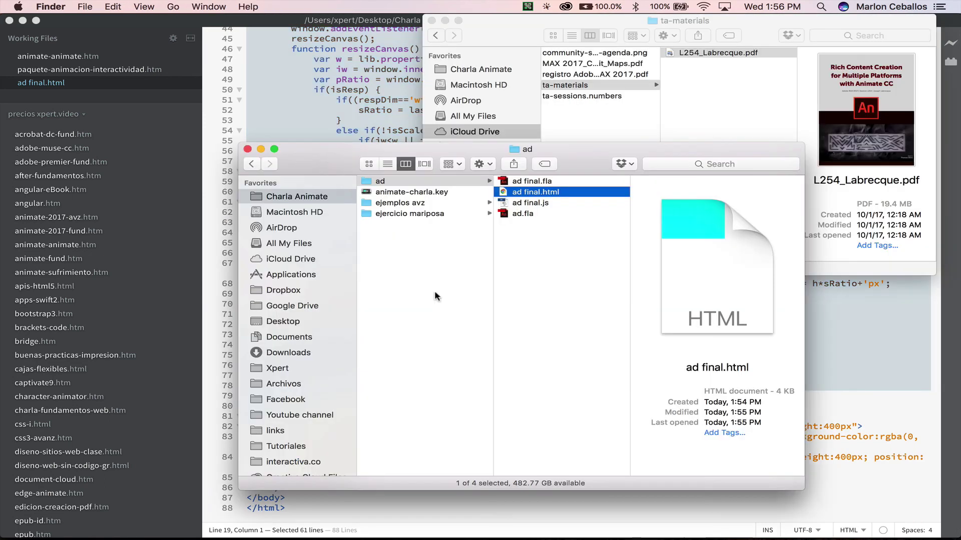
left_click(543, 203)
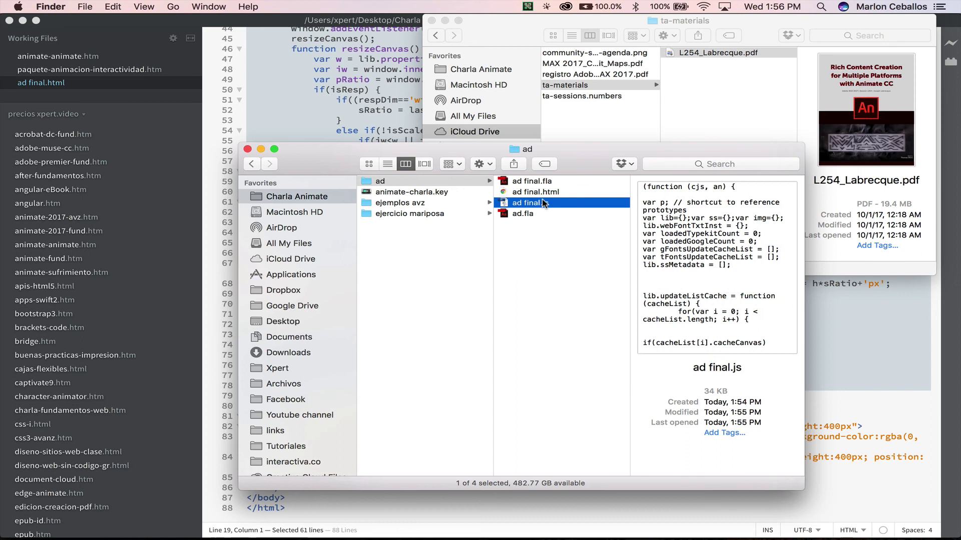
right_click(543, 203)
mouse_move(632, 216)
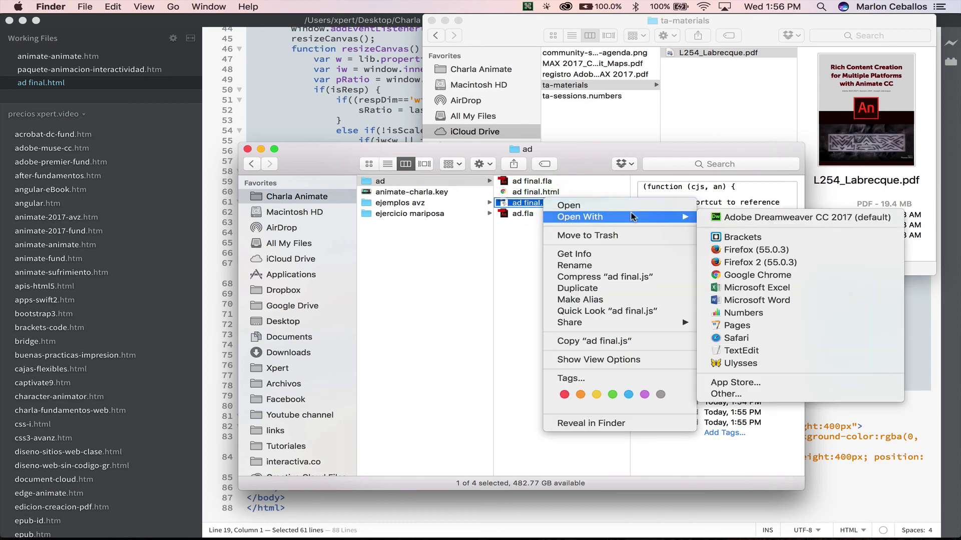
left_click(745, 237)
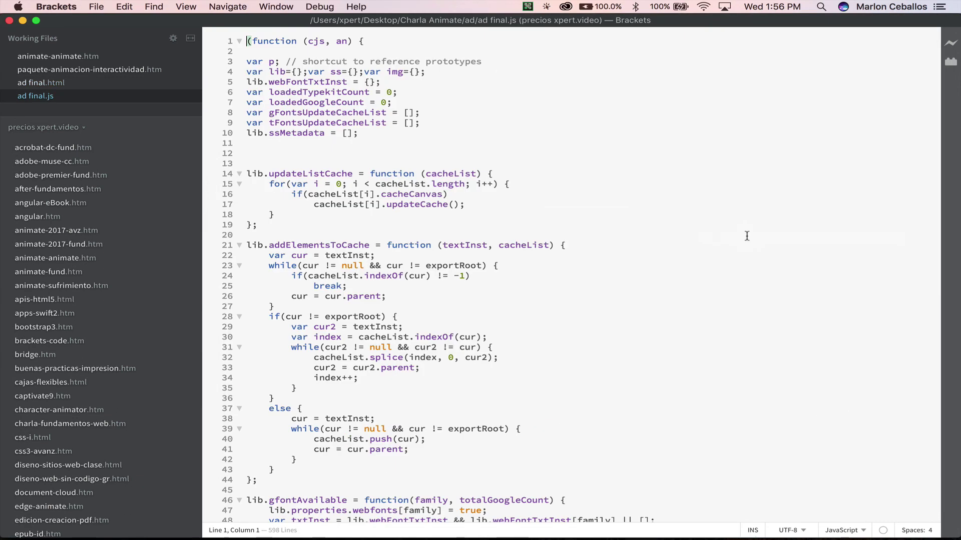
scroll(556, 206, "down", 20)
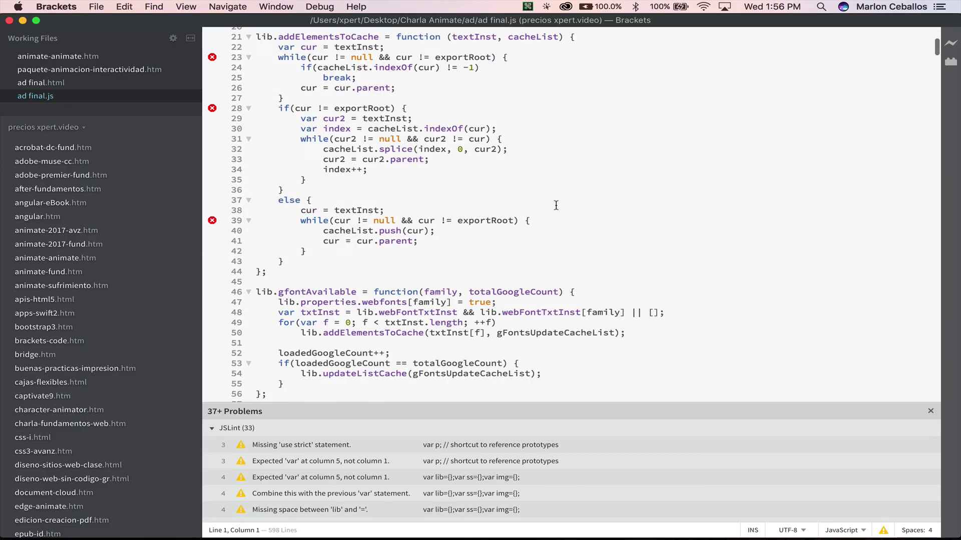
scroll(556, 205, "down", 20)
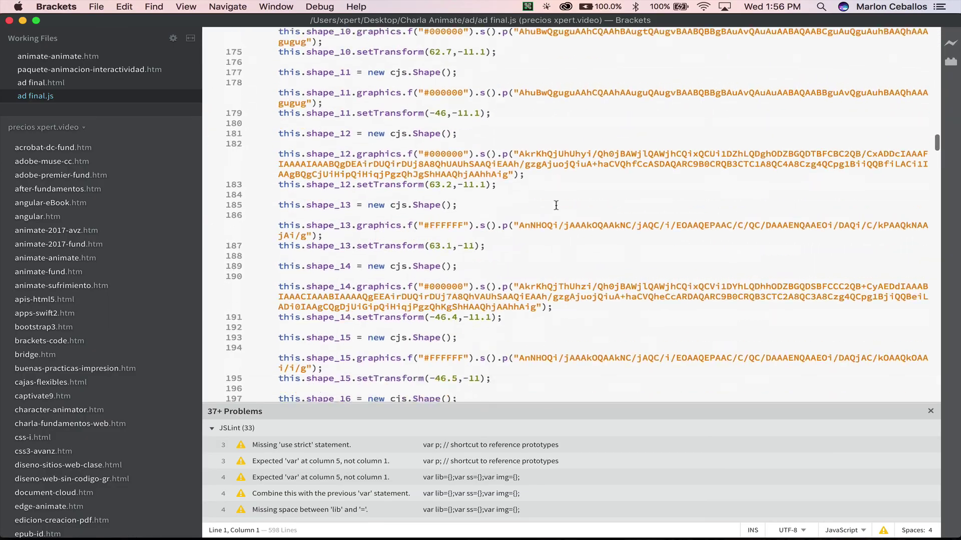
scroll(556, 206, "up", 20)
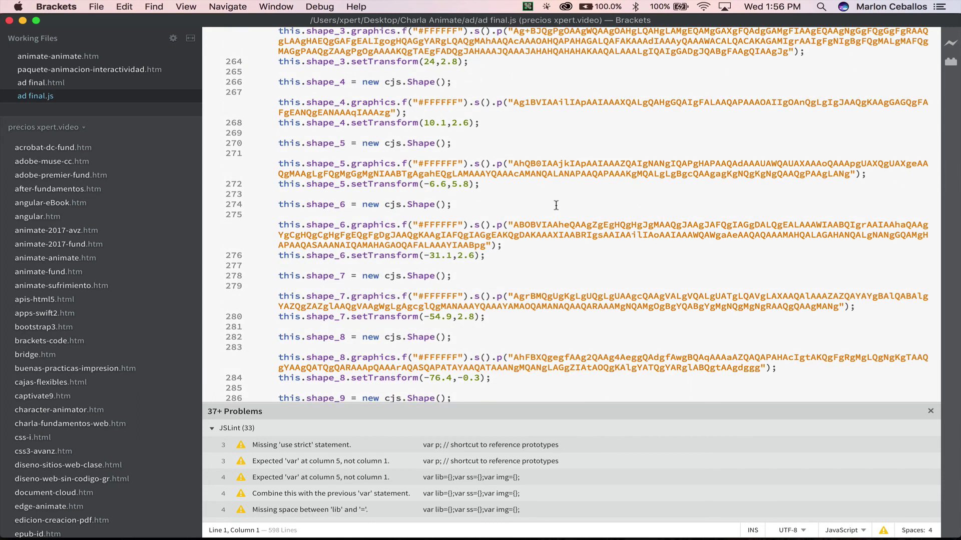
- Publish the ad additionally as an OAM Package from Animate's Publish Settings and select ad final.oam in Finder's ad folder
key("super+Tab")
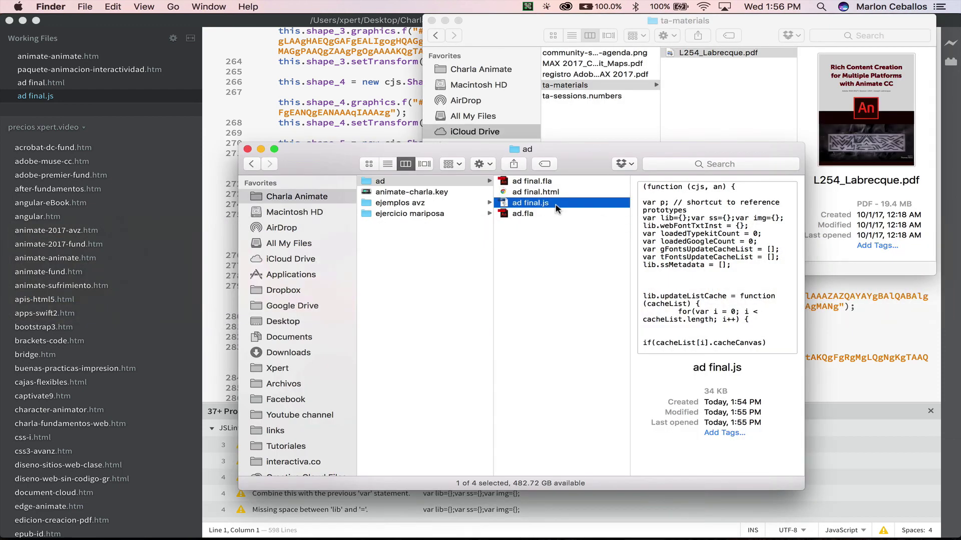
key("super+Tab")
key("super+Tab")
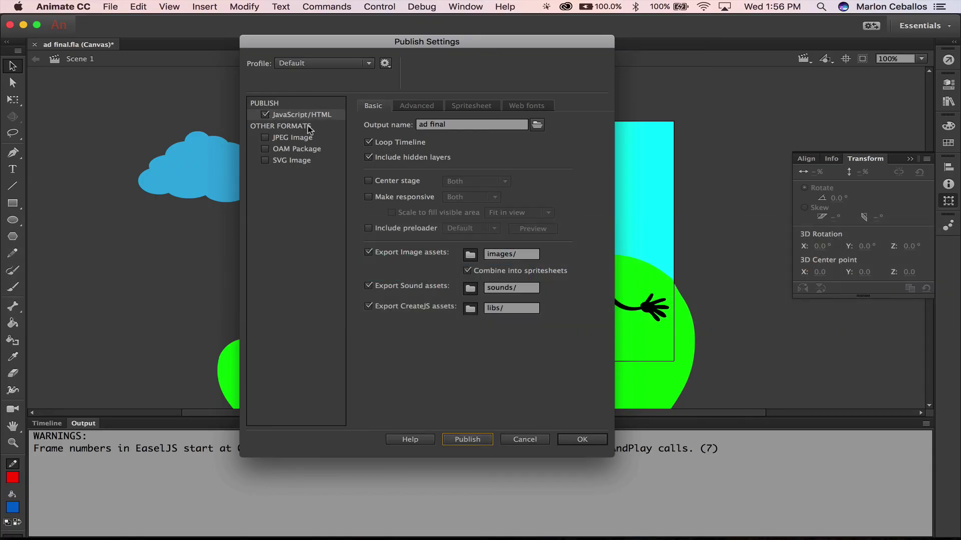
left_click(266, 150)
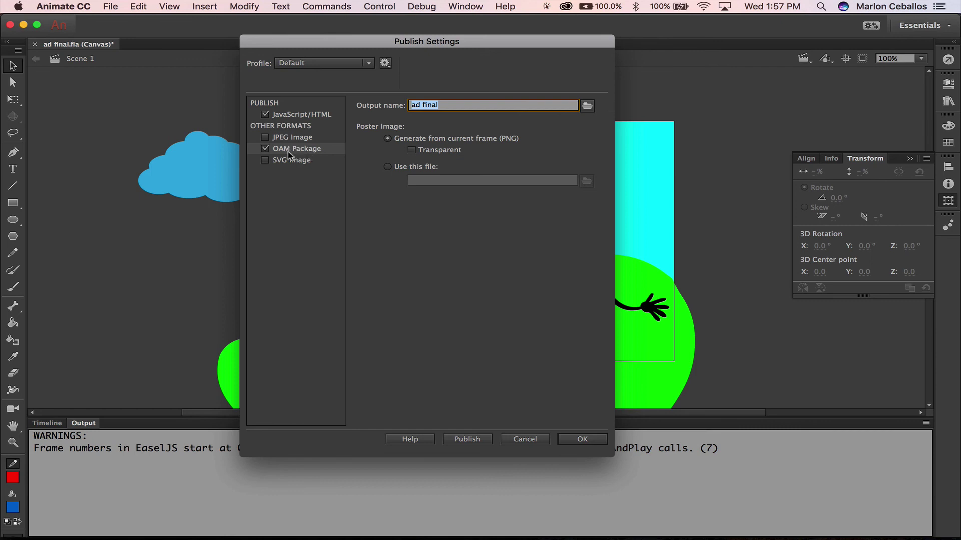
left_click(479, 440)
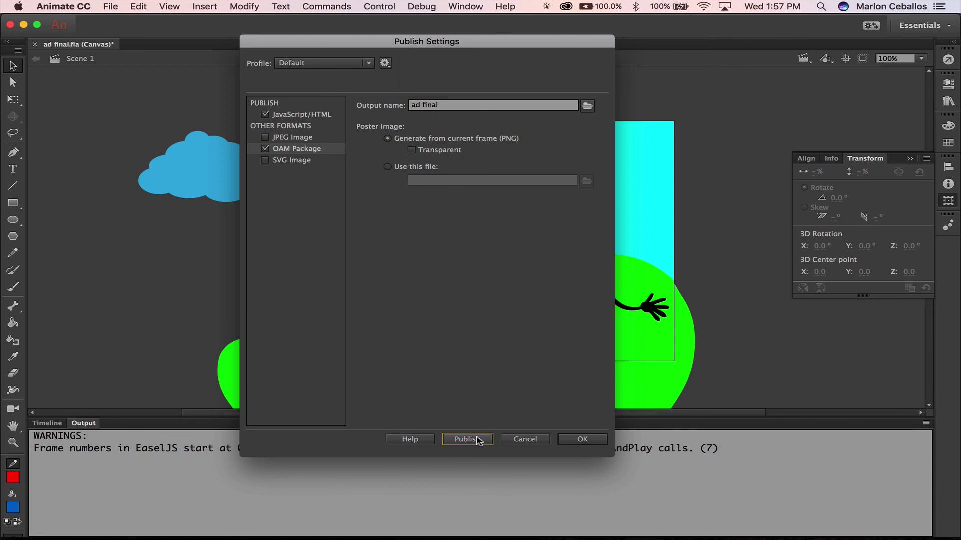
key("super+Tab")
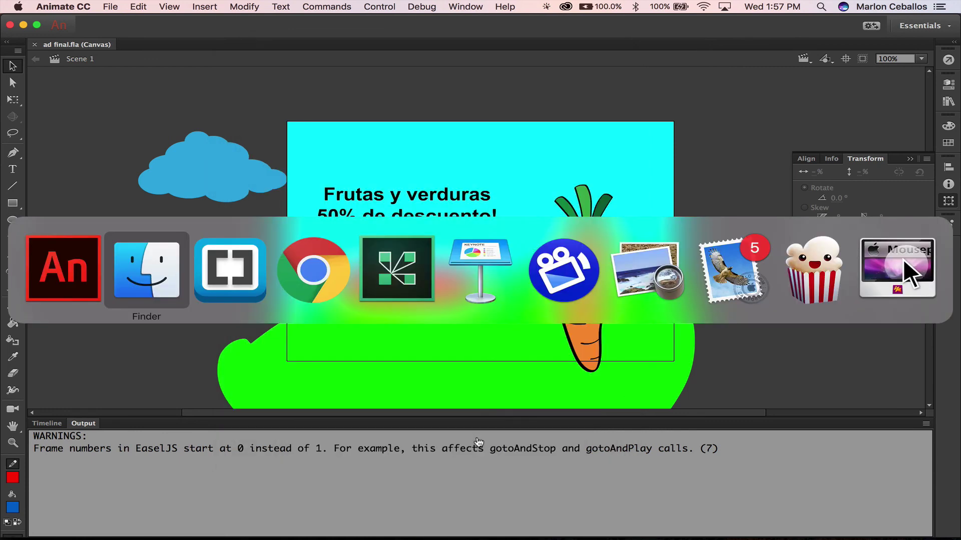
left_click(547, 214)
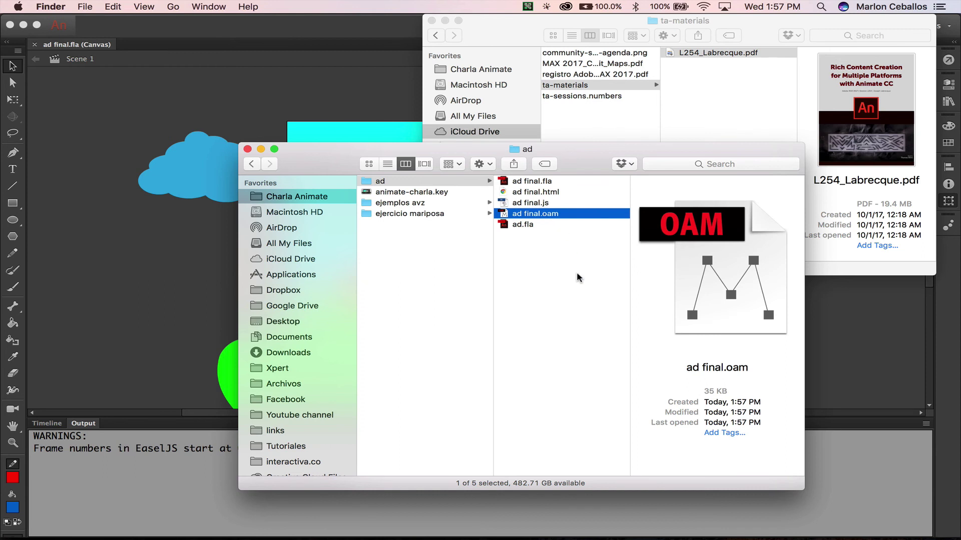
- Find Adobe Muse CC 2017 with a system search for "muse" and launch it
key("super+space")
type("m")
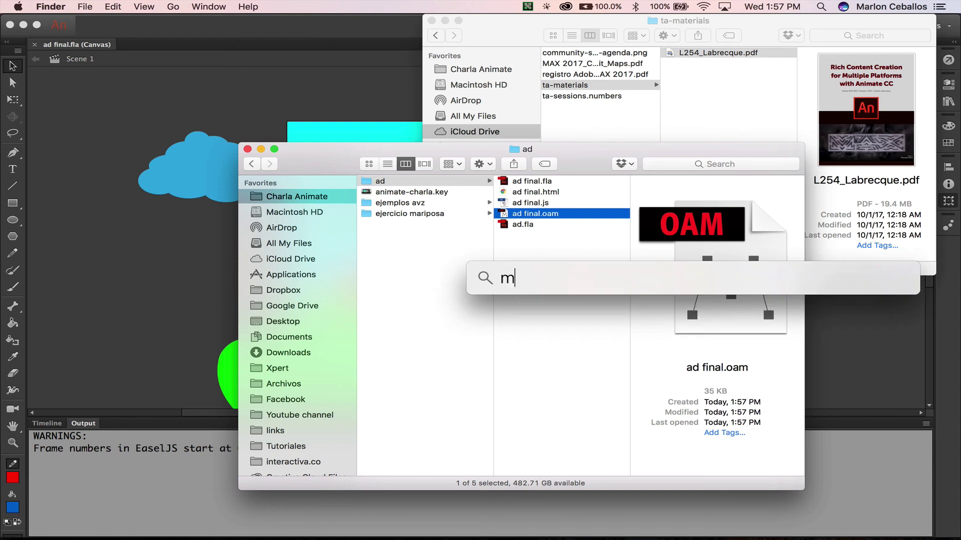
type("use")
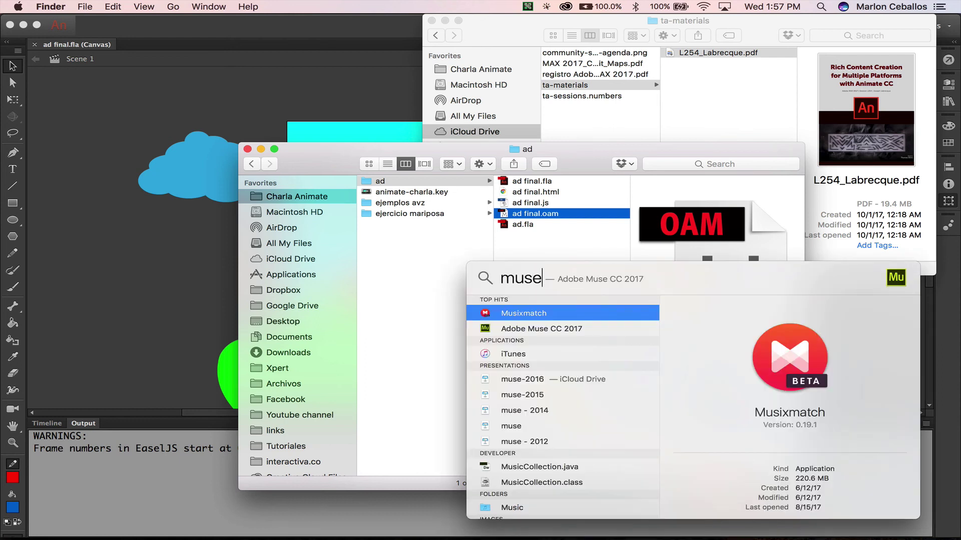
key("Return")
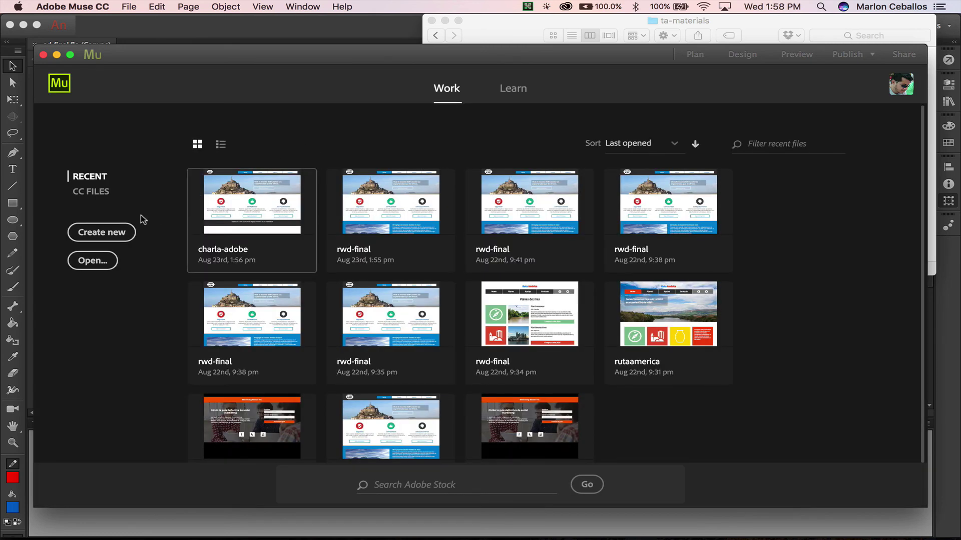
- Create a new Fluid Width site with 1 column and a 960 maximum page width, and open its Home page
left_click(108, 243)
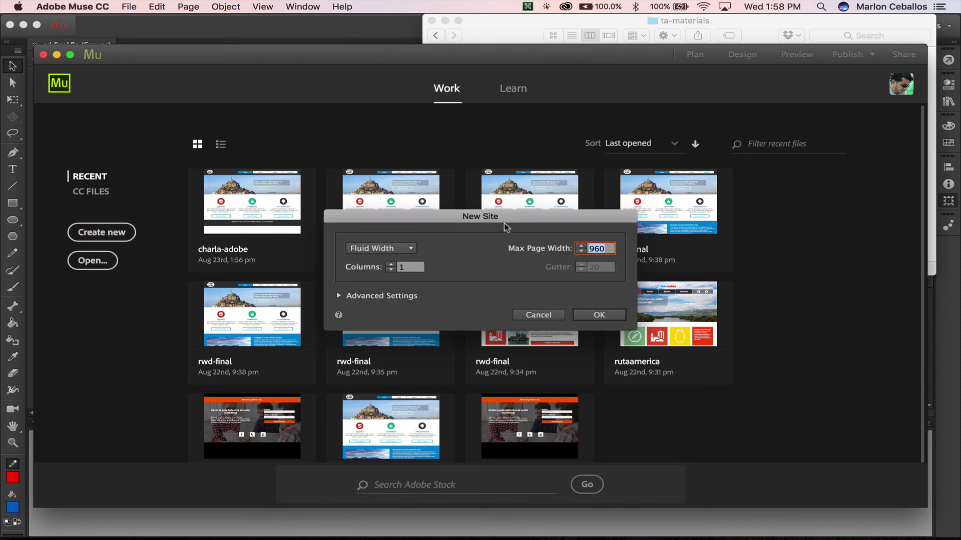
left_click(598, 316)
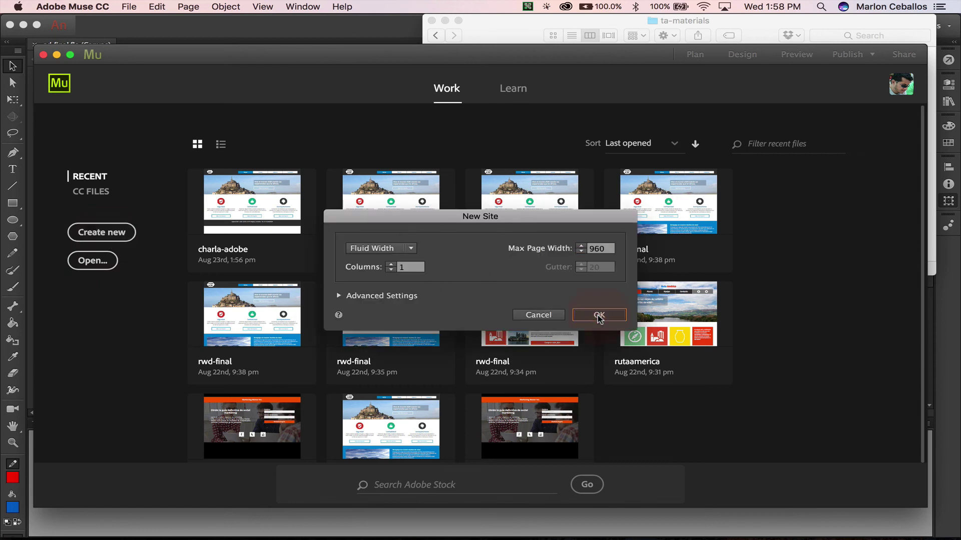
left_click(143, 149)
double_click(143, 149)
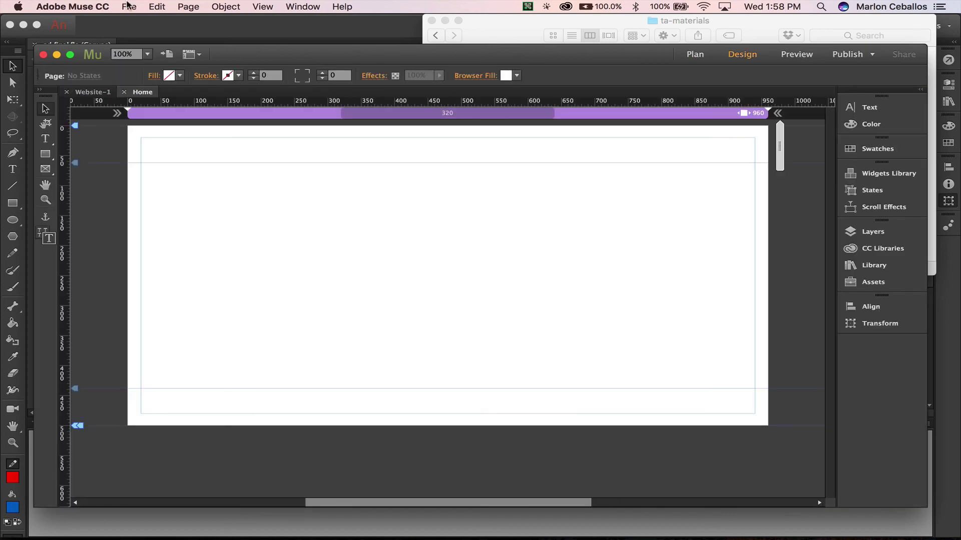
- Place ad final.oam from the Charla Animate ad folder on the Home page at X 112, Y 91
left_click(128, 6)
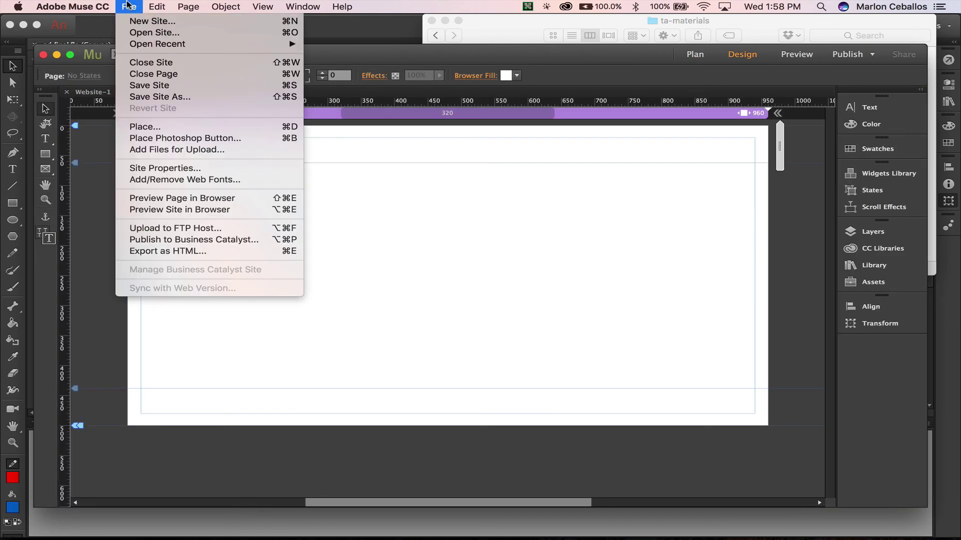
left_click(167, 127)
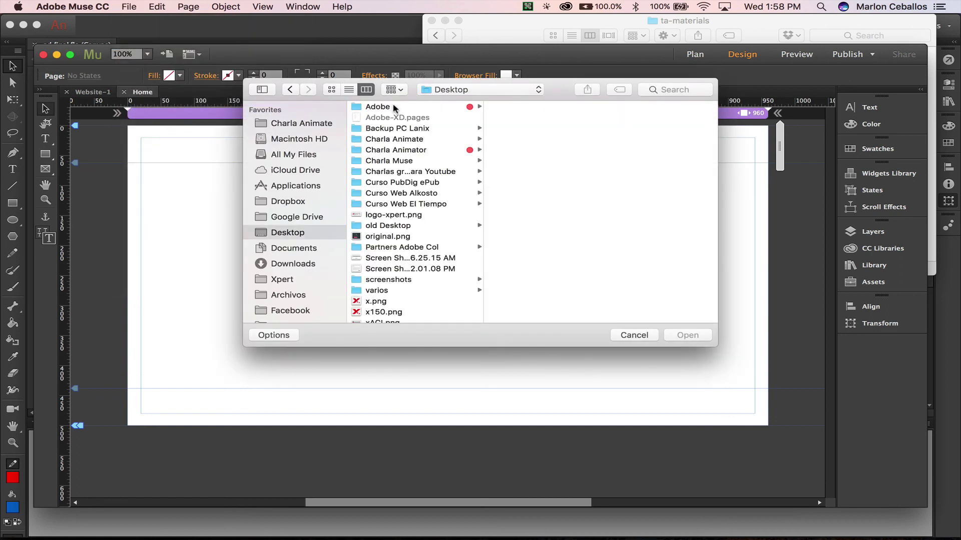
left_click(311, 122)
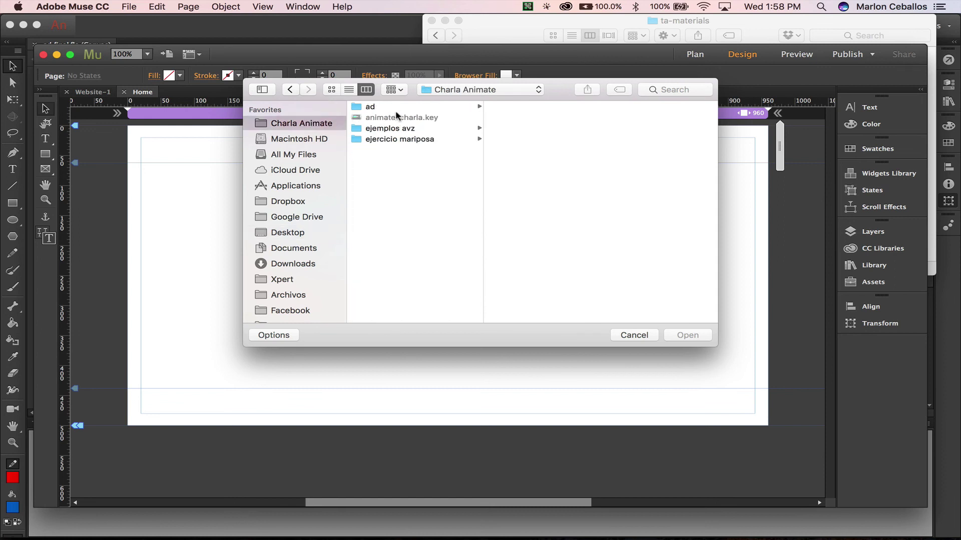
left_click(369, 106)
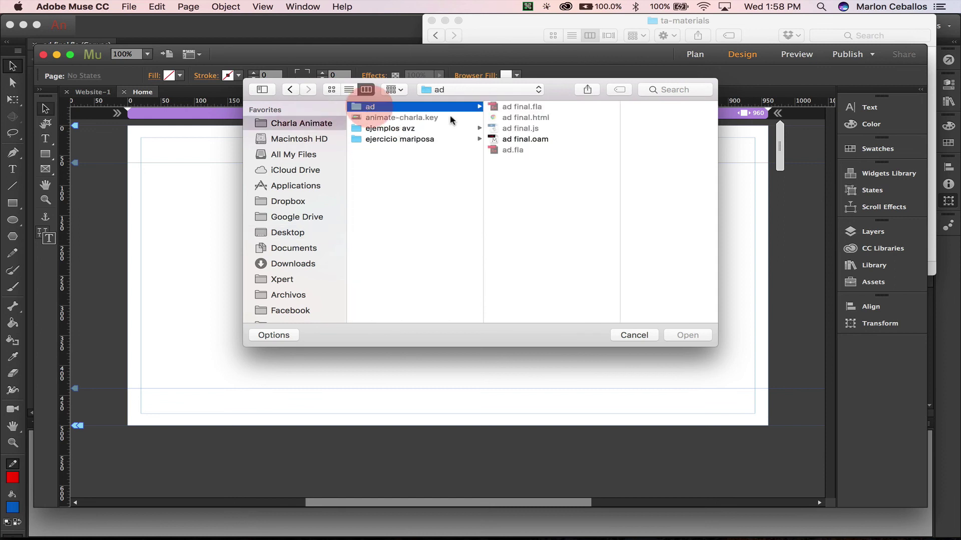
left_click(535, 140)
left_click(689, 334)
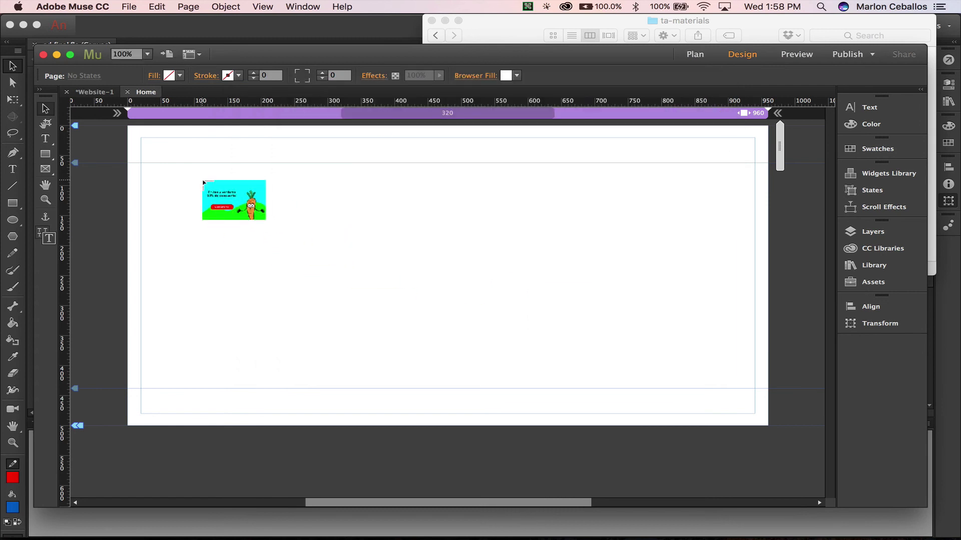
left_click(202, 182)
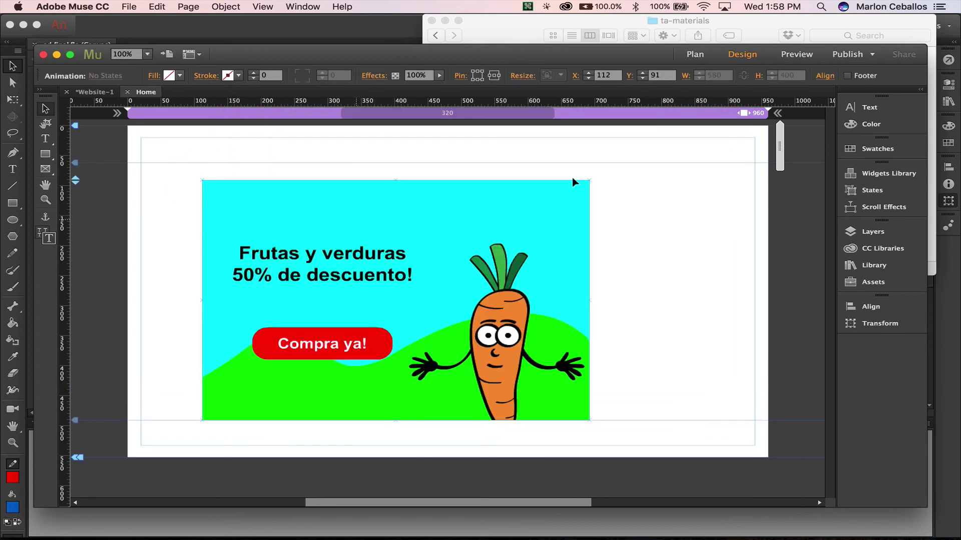
- Preview the page with the animated ad, and quit Adobe Muse without saving the site
left_click(804, 56)
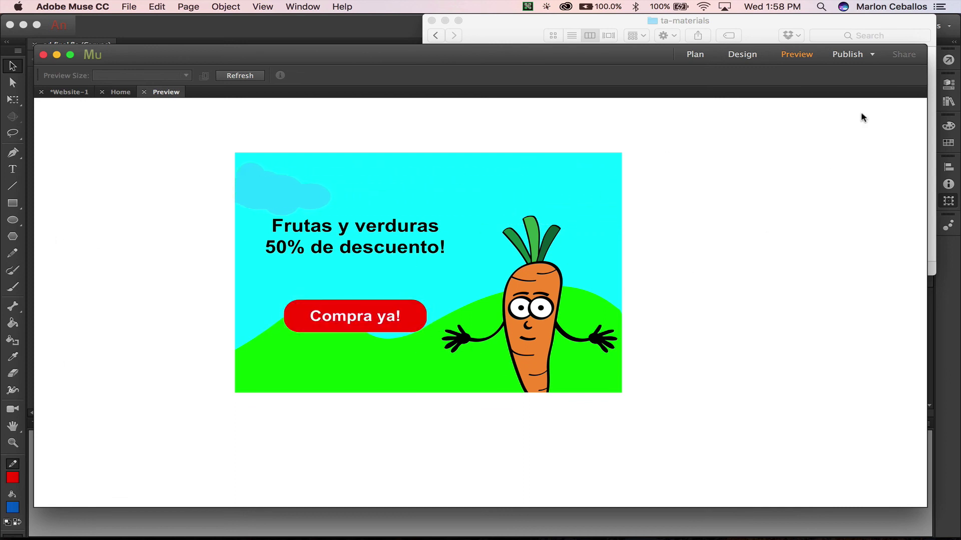
left_click(76, 6)
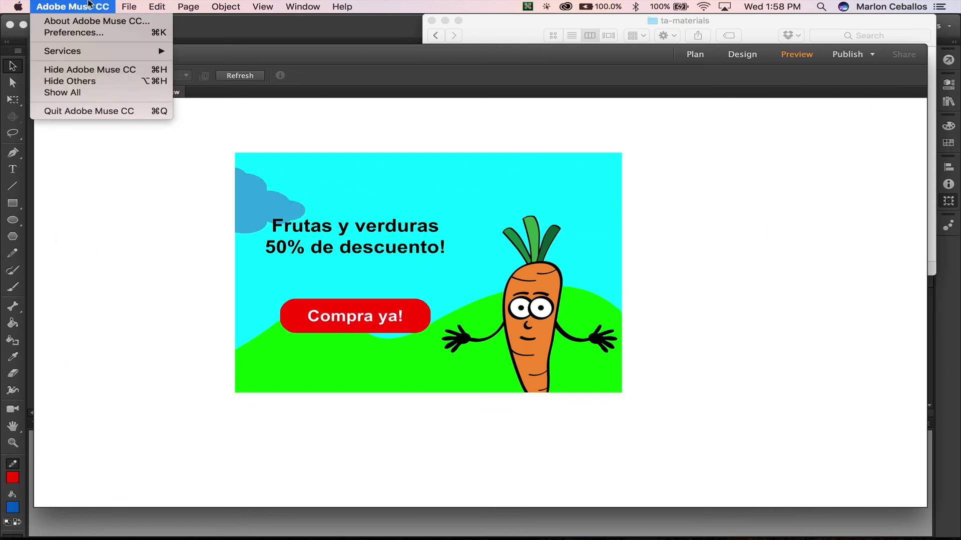
left_click(117, 111)
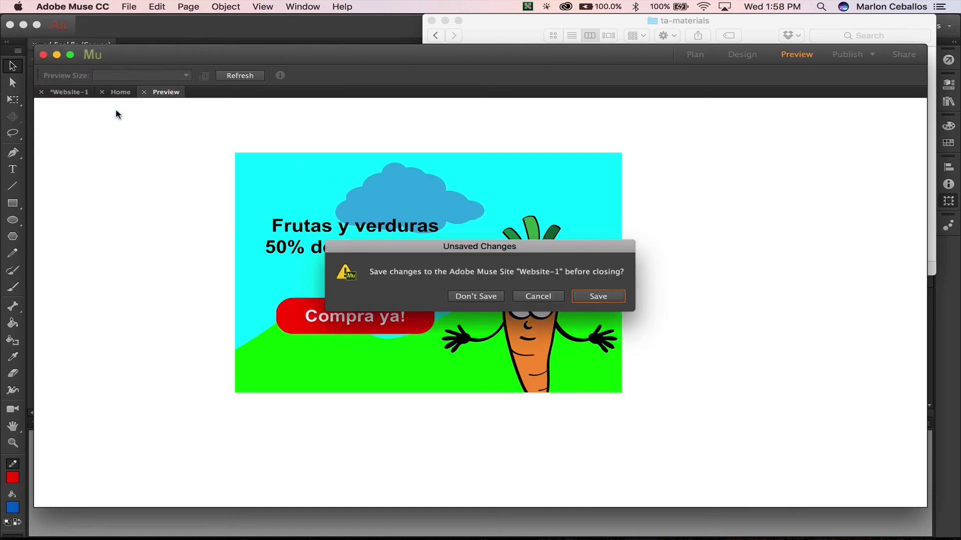
left_click(473, 297)
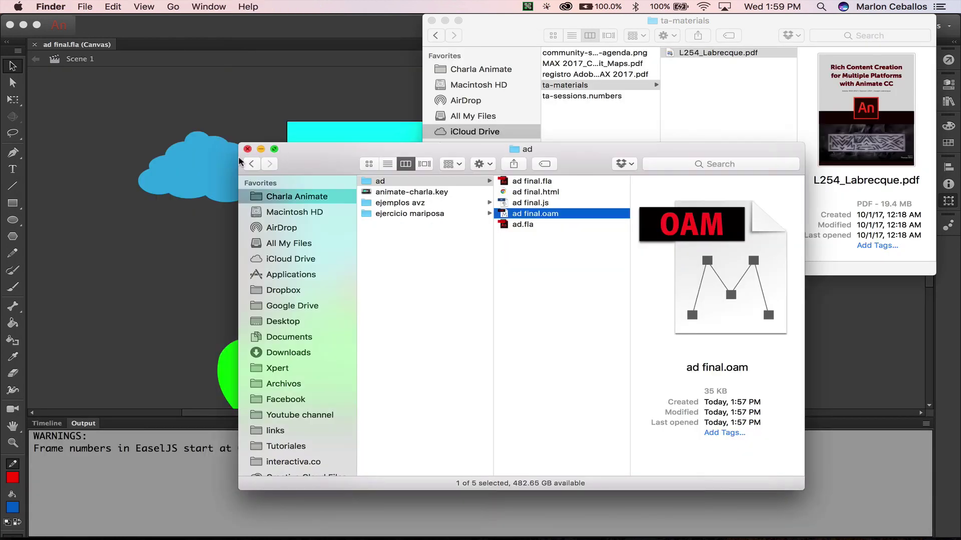
- Open e ej lluvia final.fla from the lluvia folder inside ejemplos avz
left_click(409, 205)
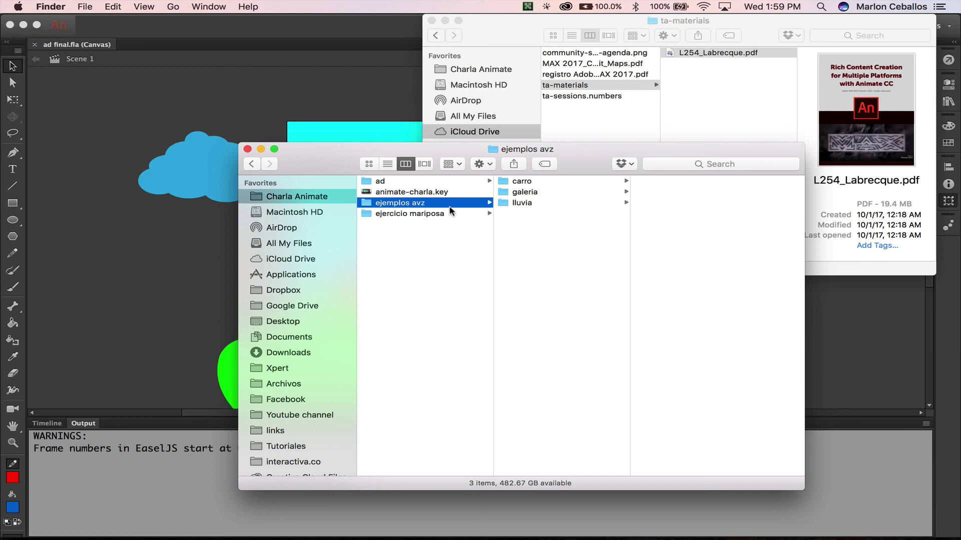
left_click(520, 203)
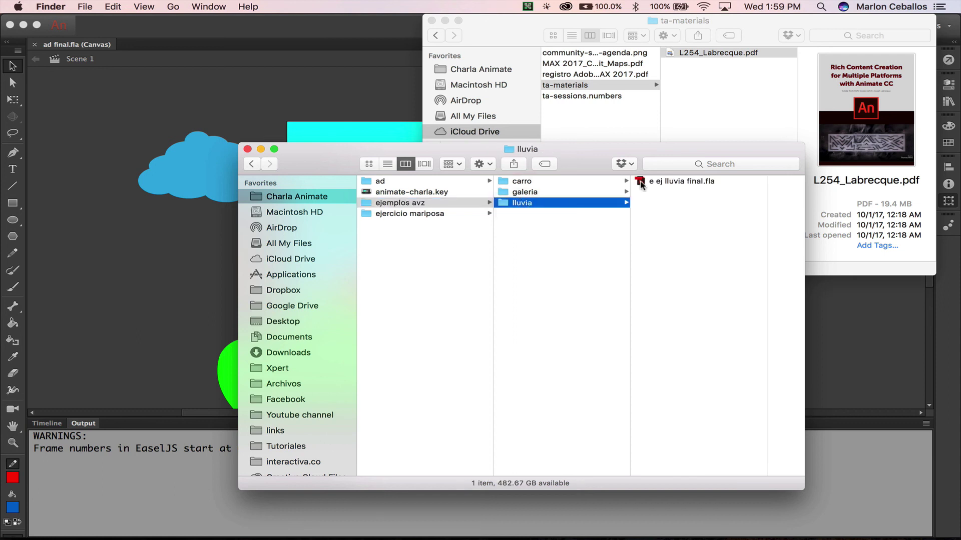
double_click(640, 182)
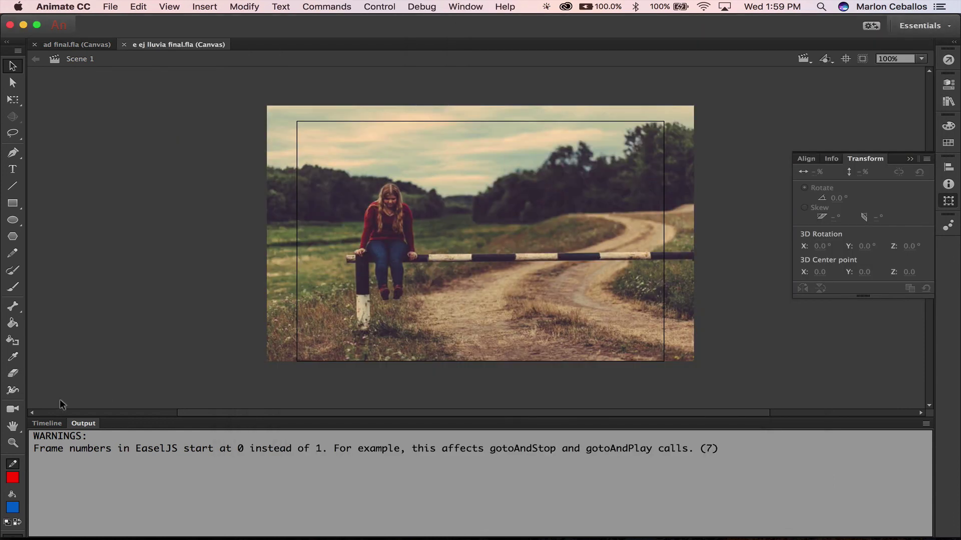
- Show the timeline and examine the Bg and Actions layers, toggling the Bg layer's visibility off and back on
left_click(48, 424)
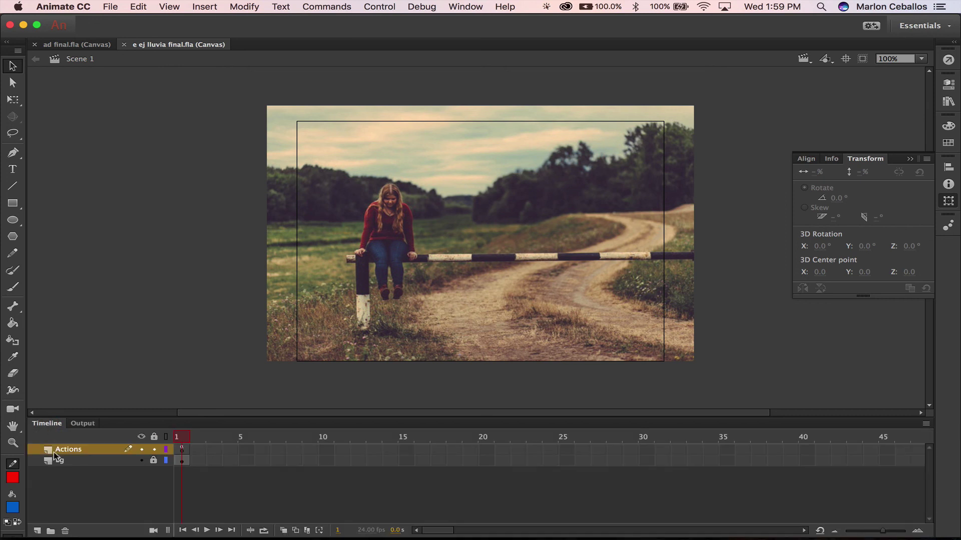
left_click(95, 461)
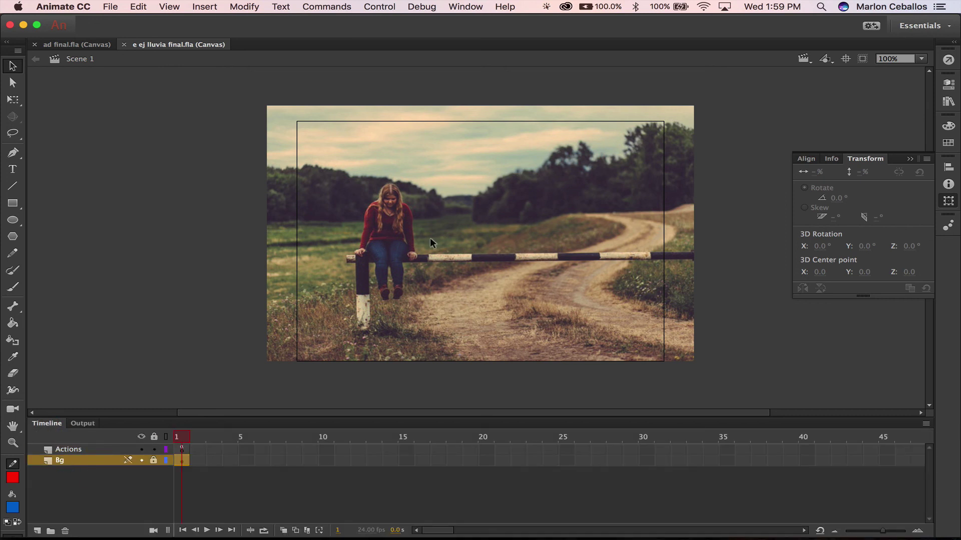
left_click(142, 461)
left_click(142, 461)
left_click(85, 452)
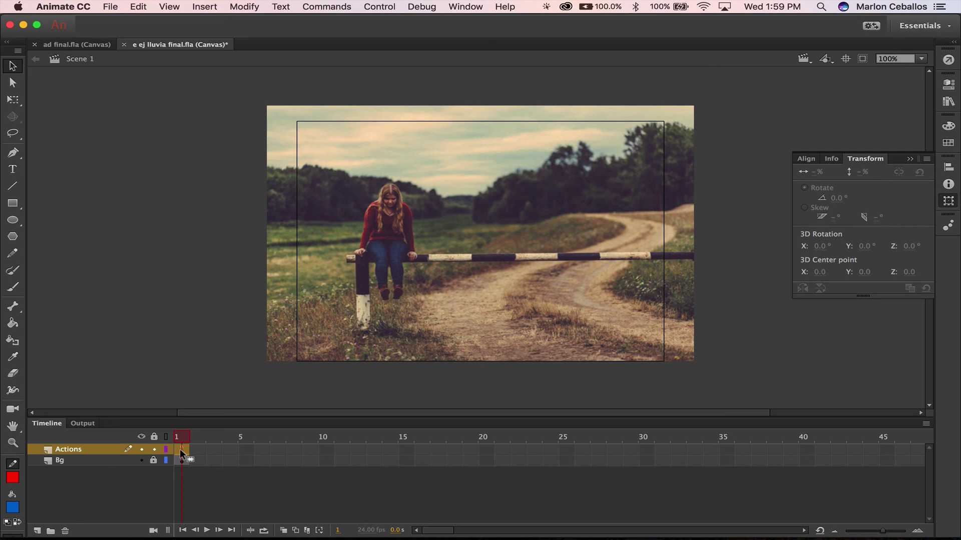
- Examine the rain script on the Actions layer's first frame and the gota symbol's linkage in the library
left_click(947, 61)
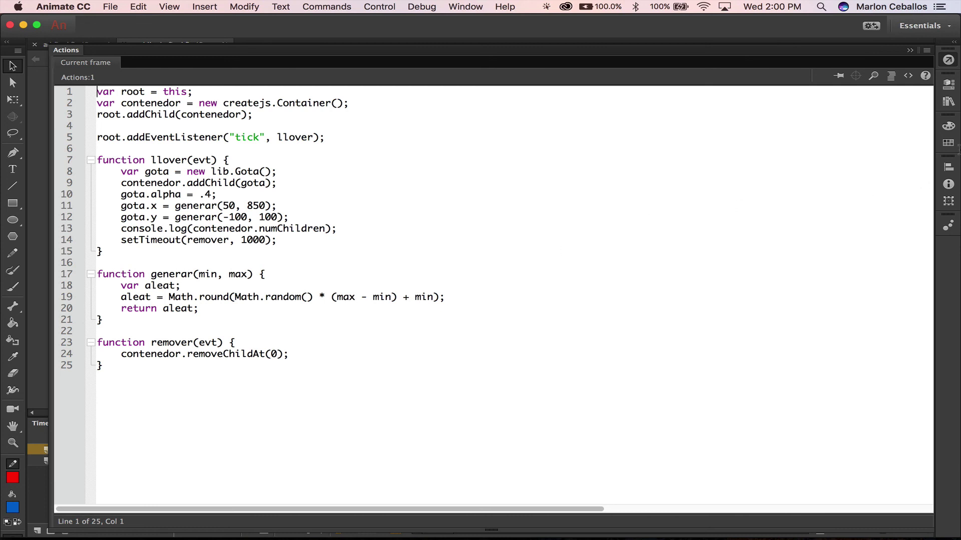
left_click(948, 101)
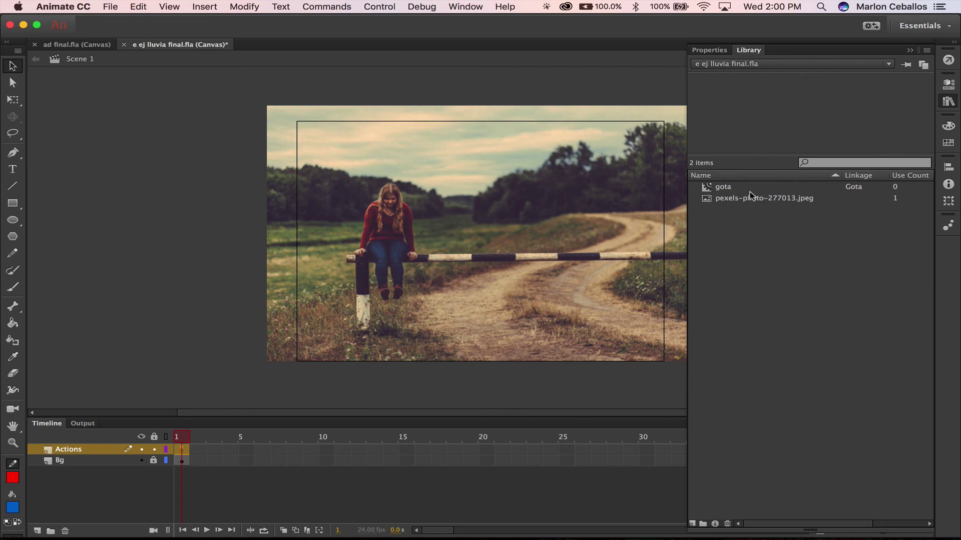
left_click(707, 187)
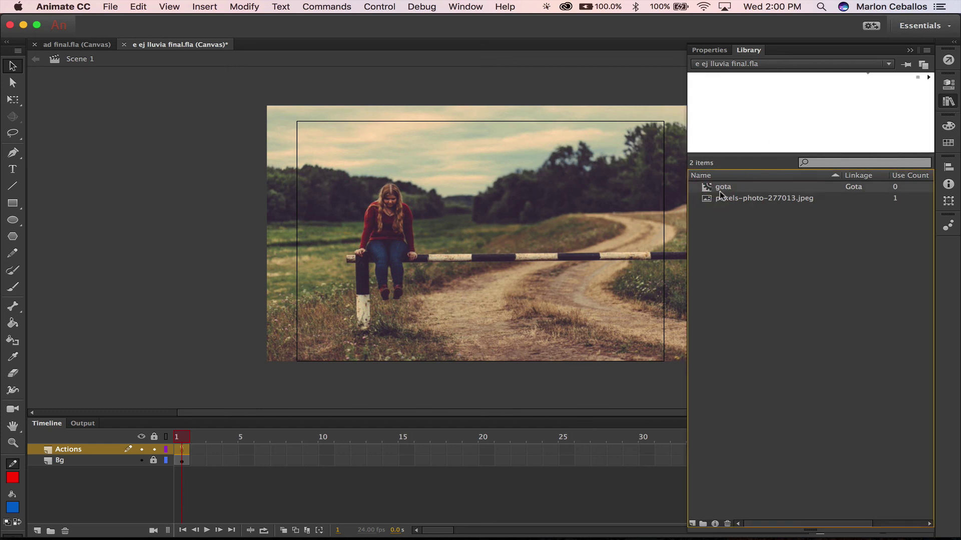
left_click(950, 86)
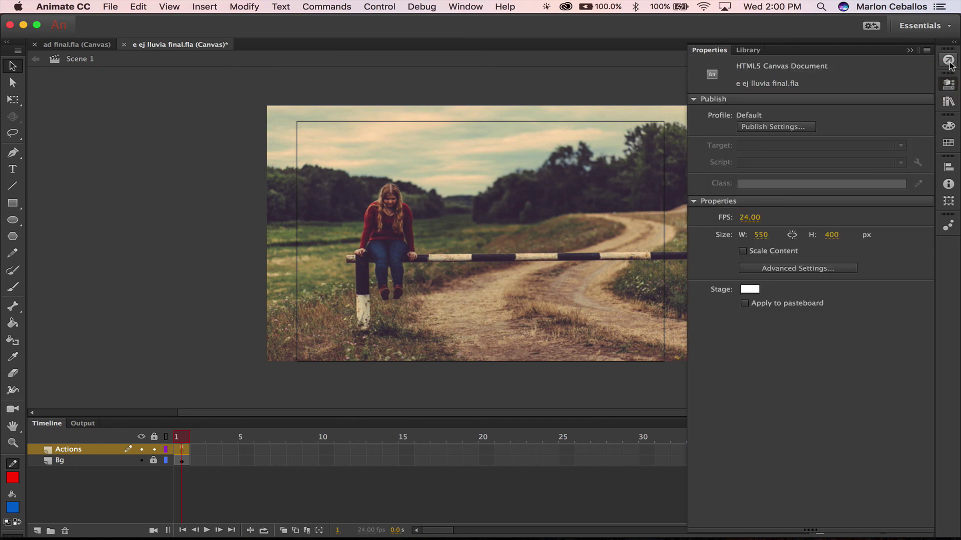
left_click(950, 59)
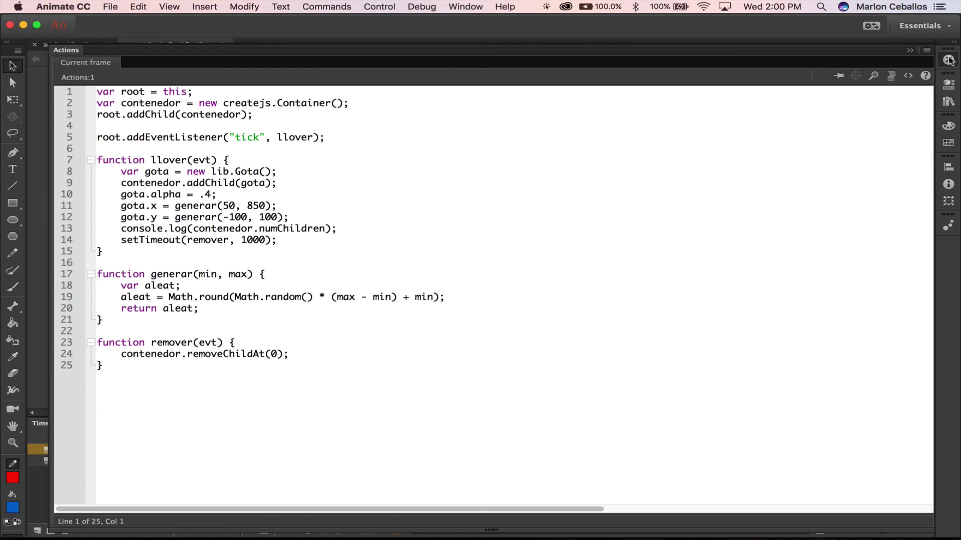
- Test the rain animation in the browser and enlarge the page to watch the falling drops
key("super+Return")
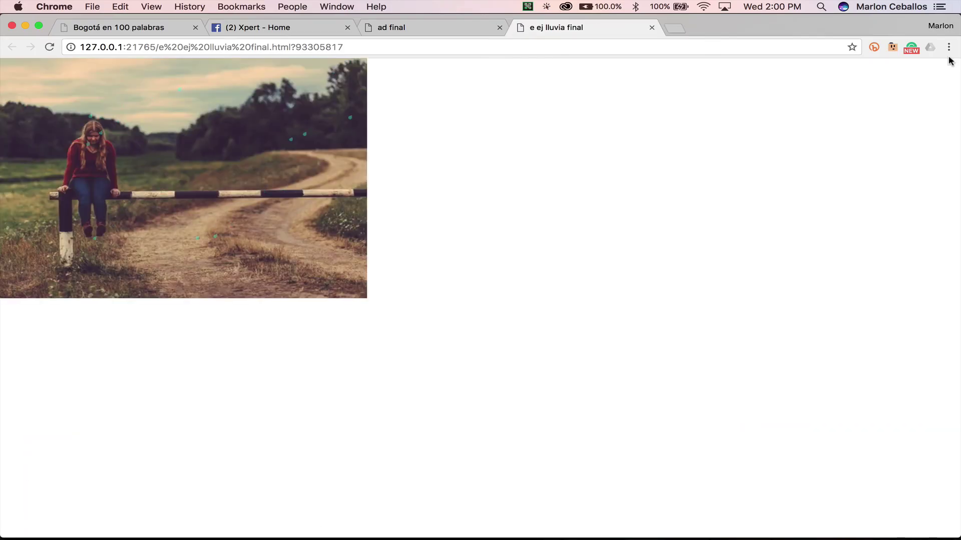
key("super+equal")
key("super+equal")
key("super+equal")
key("super+equal")
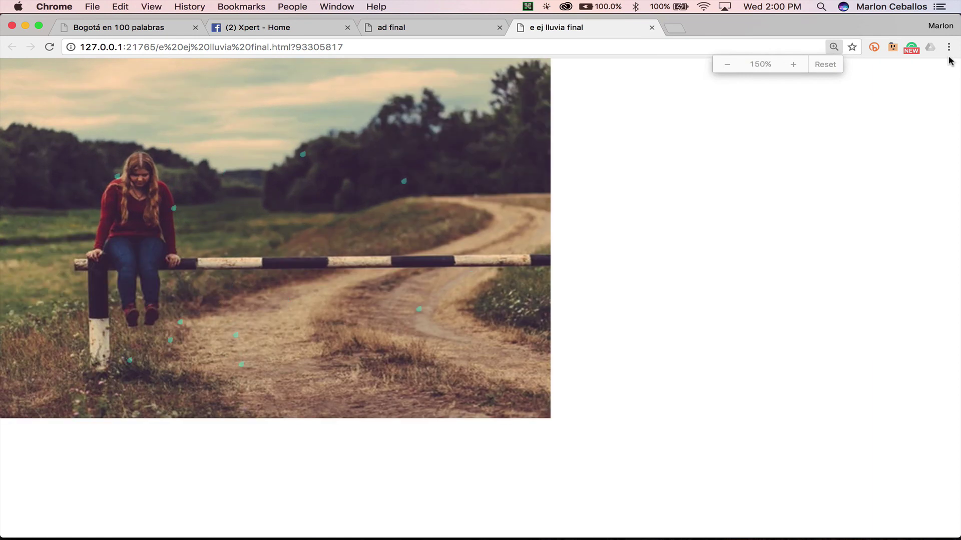
key("super+equal")
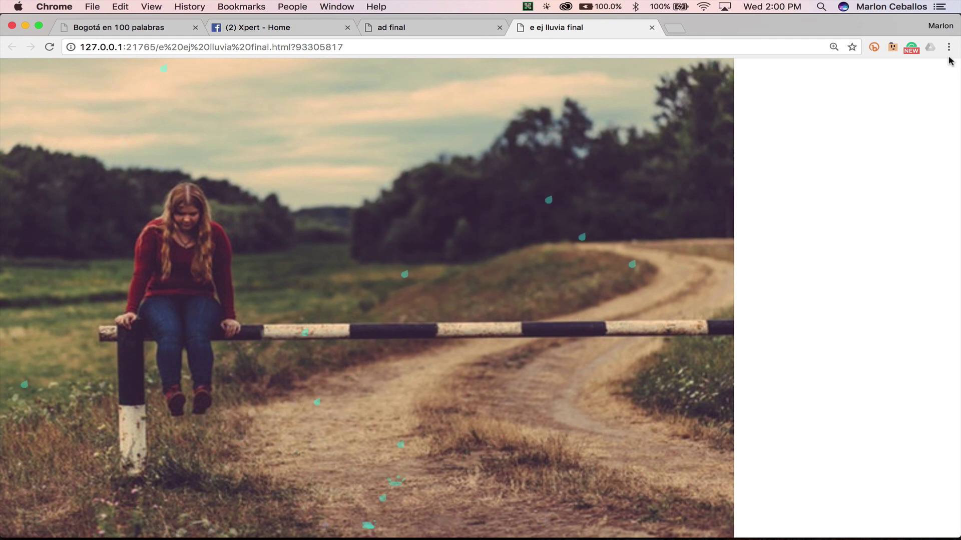
- Close the browser previews of the rain example and ad final, and switch back to Animate CC
key("super+w")
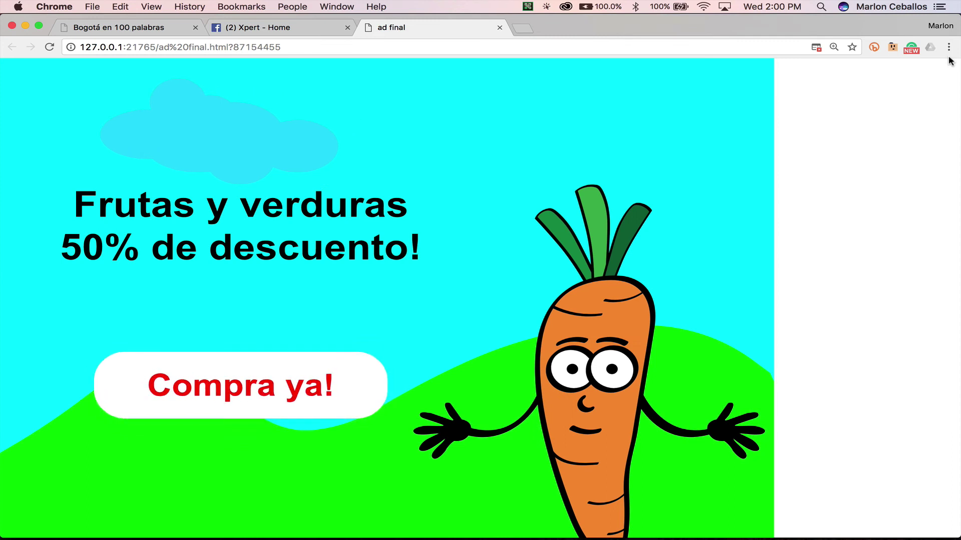
key("super+w")
key("super+Tab")
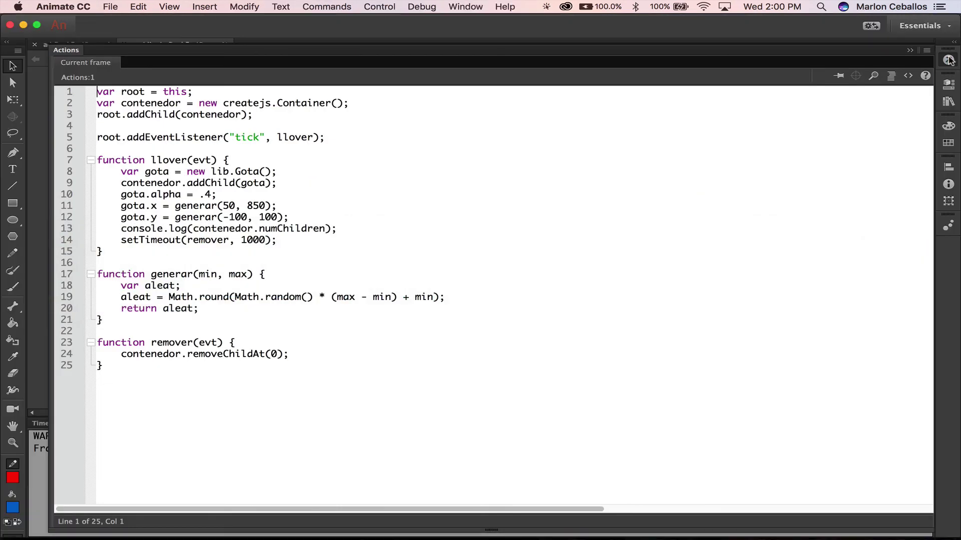
- Close e ej lluvia final.fla without saving its changes, and close ad final.fla
key("super+w")
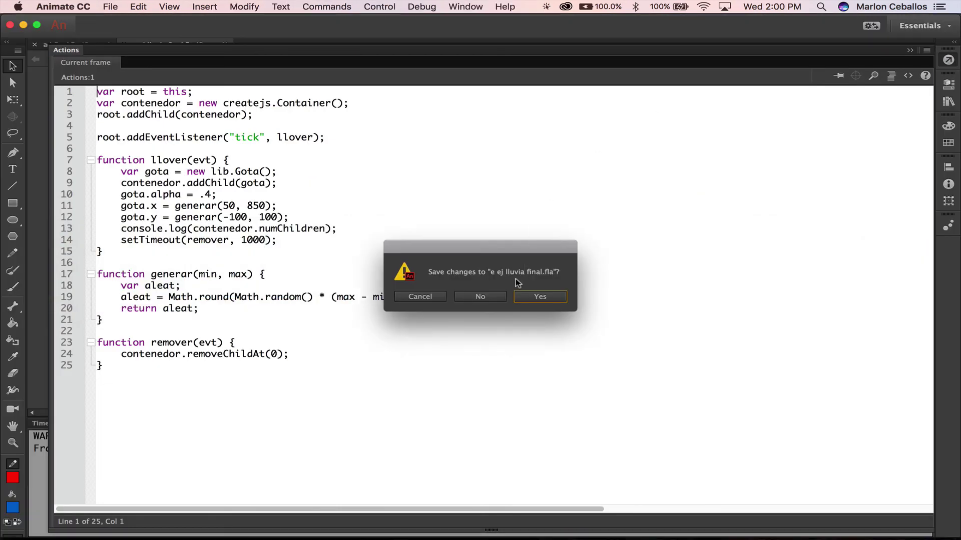
left_click(484, 296)
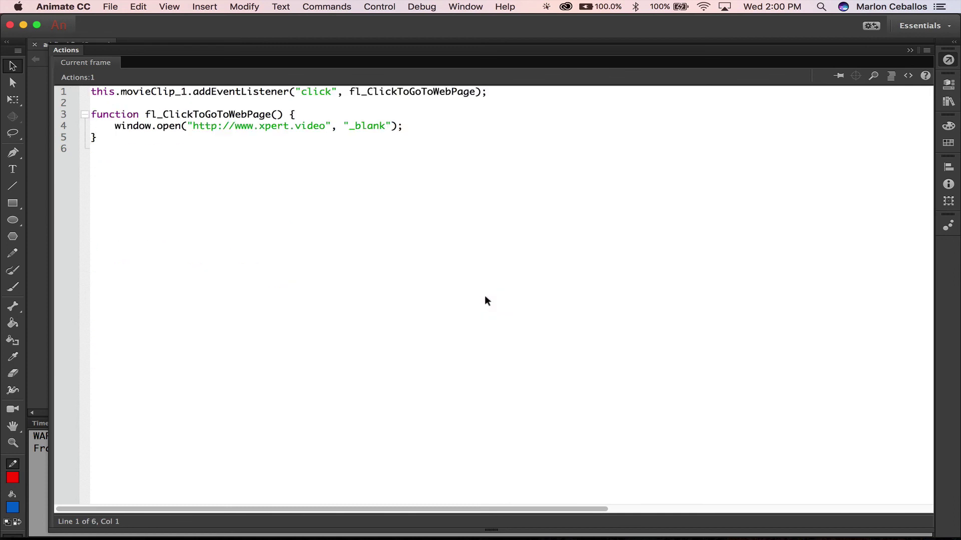
key("super+w")
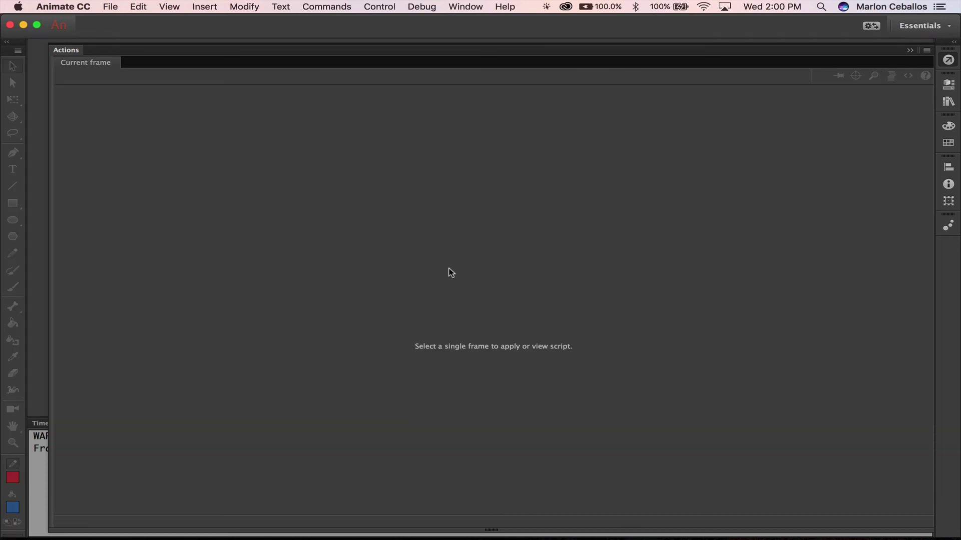
- Switch to Finder and open l ej carro final.fla from the carro folder
key("super+Tab")
left_click(254, 280)
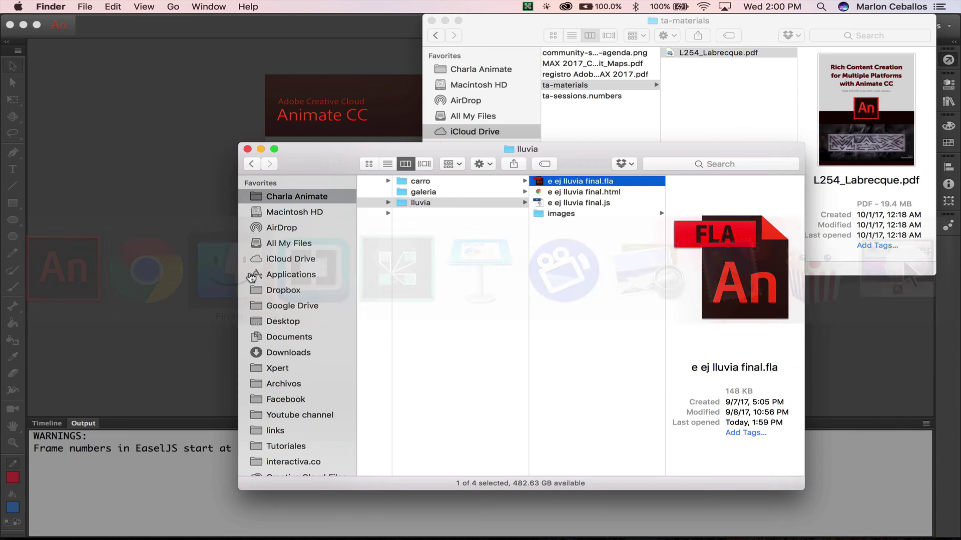
left_click(433, 184)
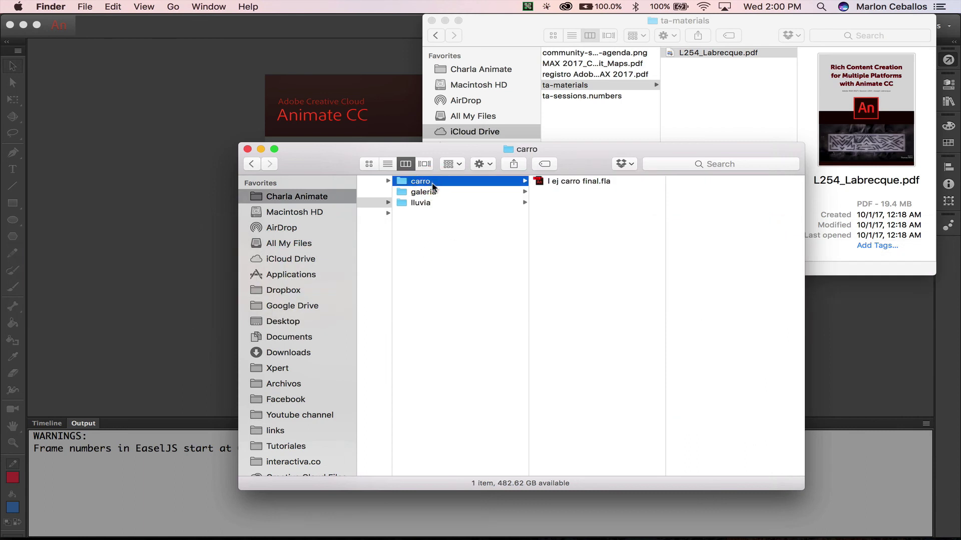
double_click(538, 181)
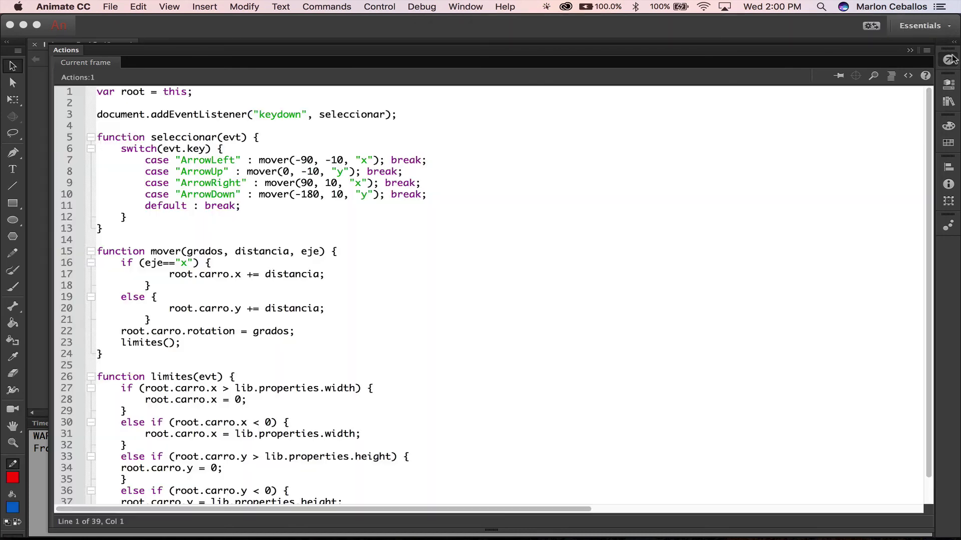
- Reveal the car example's stage and timeline, and examine its Carro and Actions layers
left_click(949, 60)
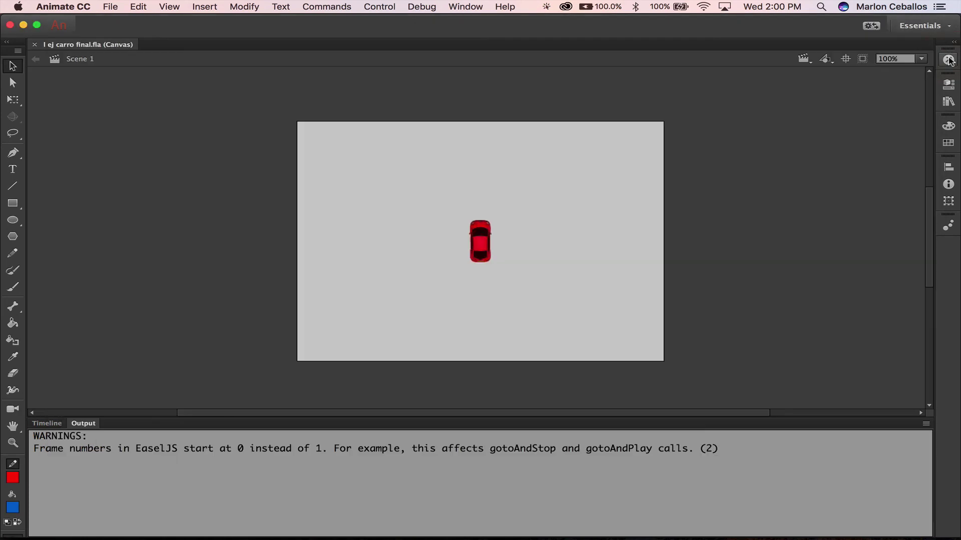
left_click(48, 424)
left_click(62, 461)
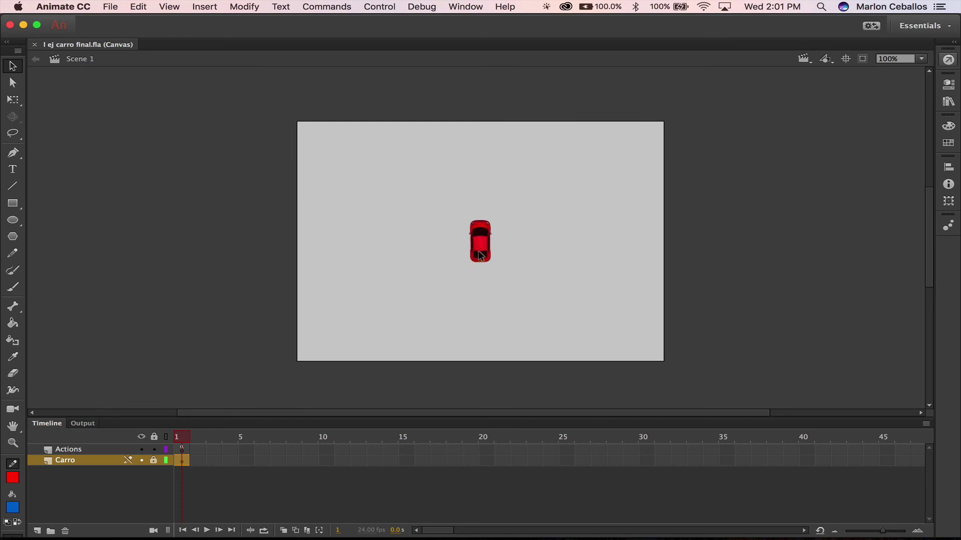
left_click(91, 452)
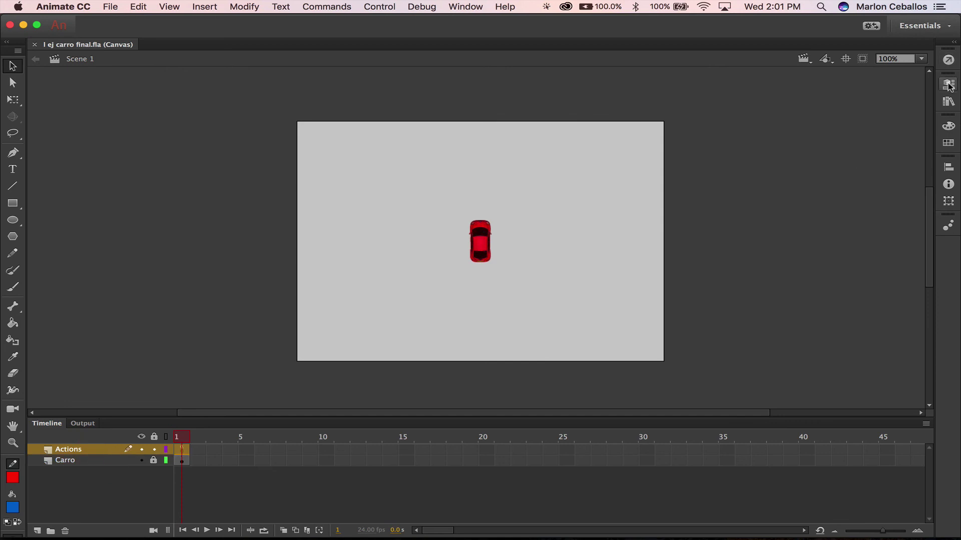
- Examine the keyboard control script on the Actions layer, including the seleccionar, mover and limites functions
left_click(949, 60)
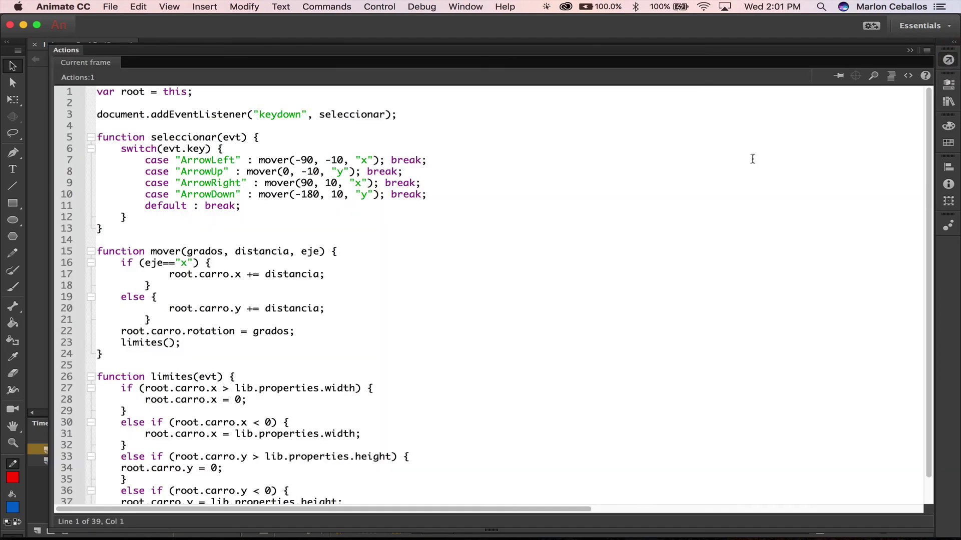
scroll(423, 339, "down", 2)
scroll(423, 339, "up", 2)
scroll(423, 340, "down", 3)
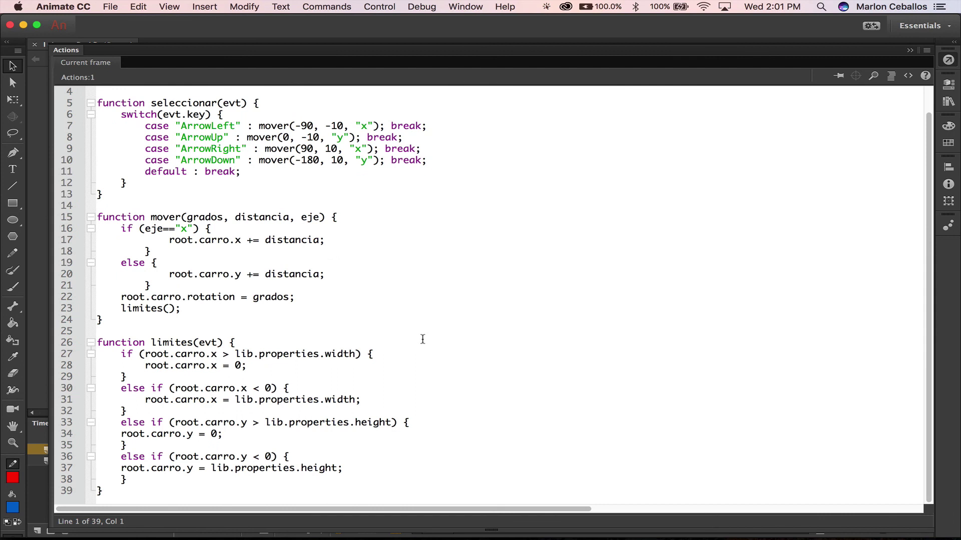
scroll(423, 340, "up", 3)
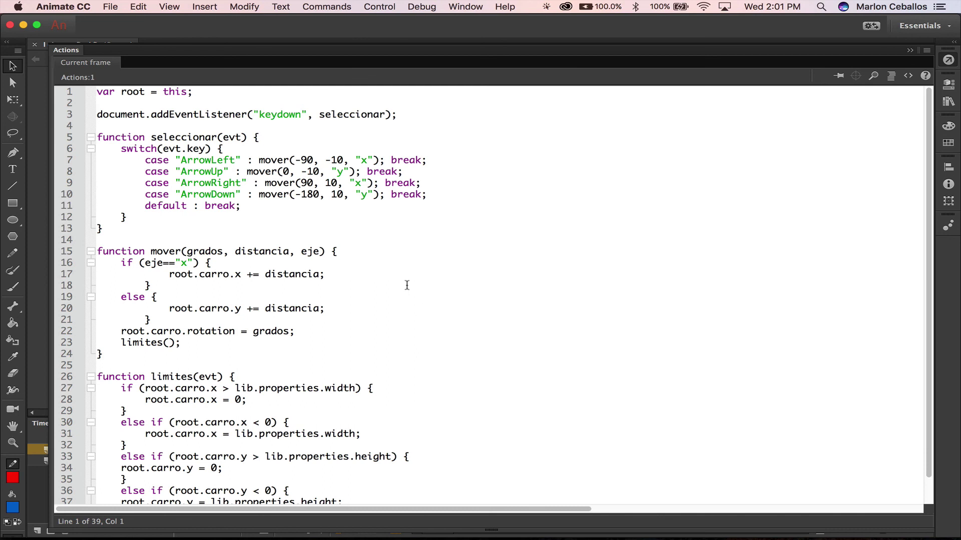
- Test the car example in the browser at the default page zoom, driving the car up, down, left and right
left_click(948, 63)
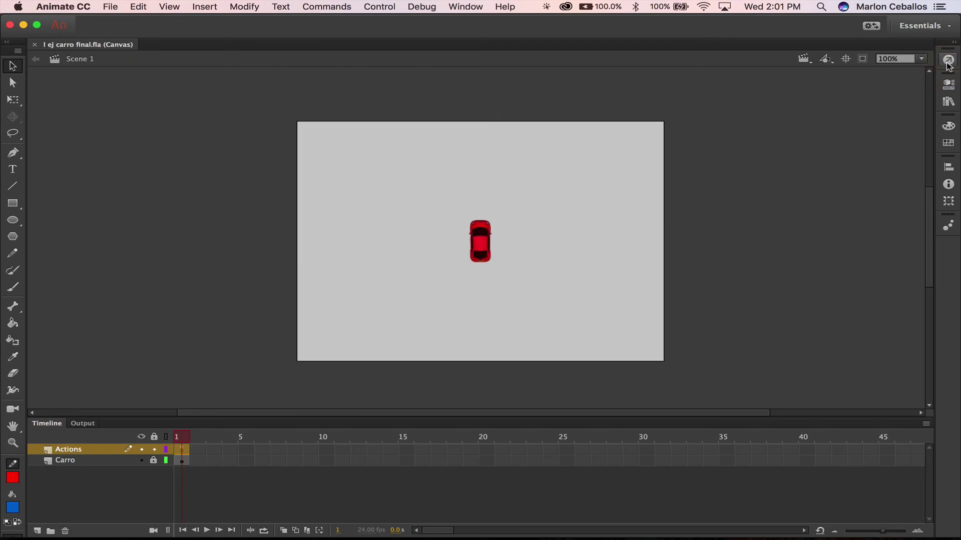
key("super+Return")
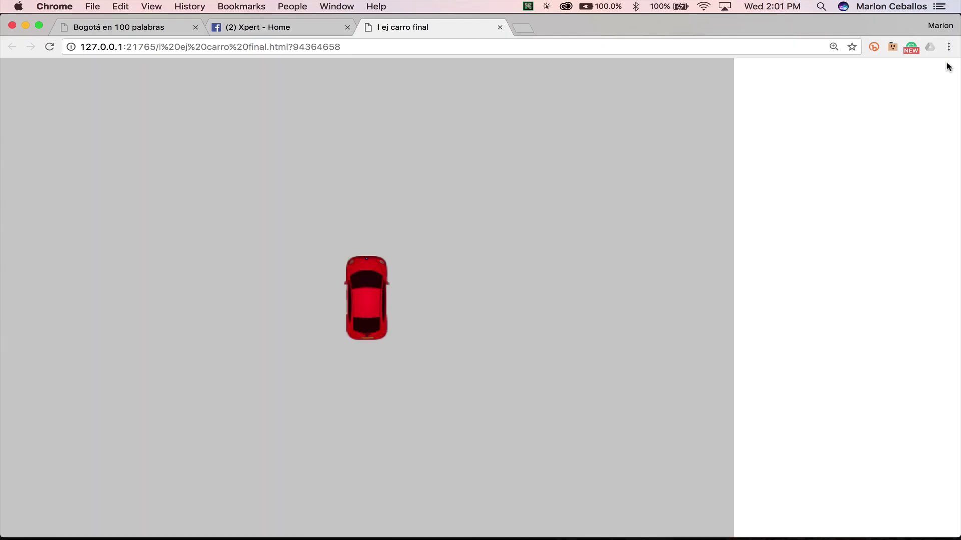
key("super+0")
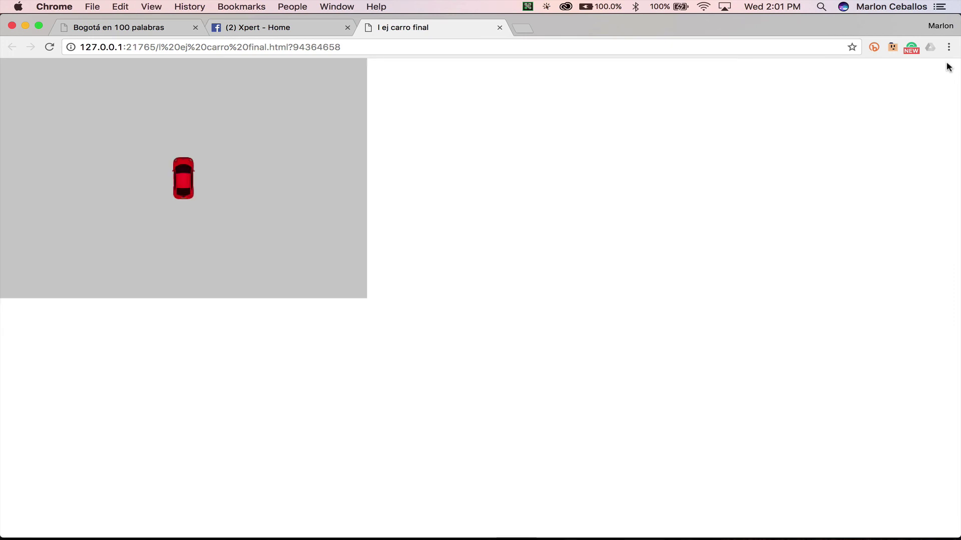
key("Up")
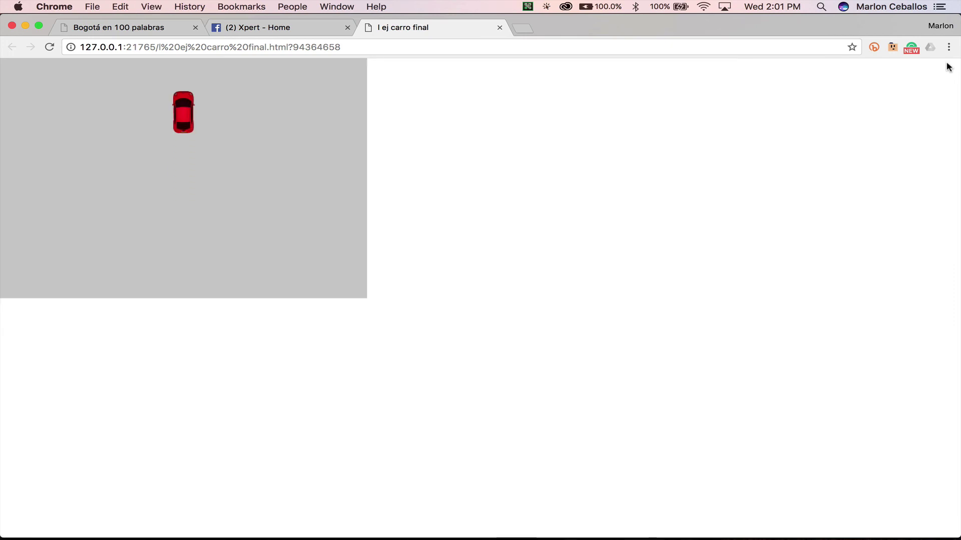
key("Down")
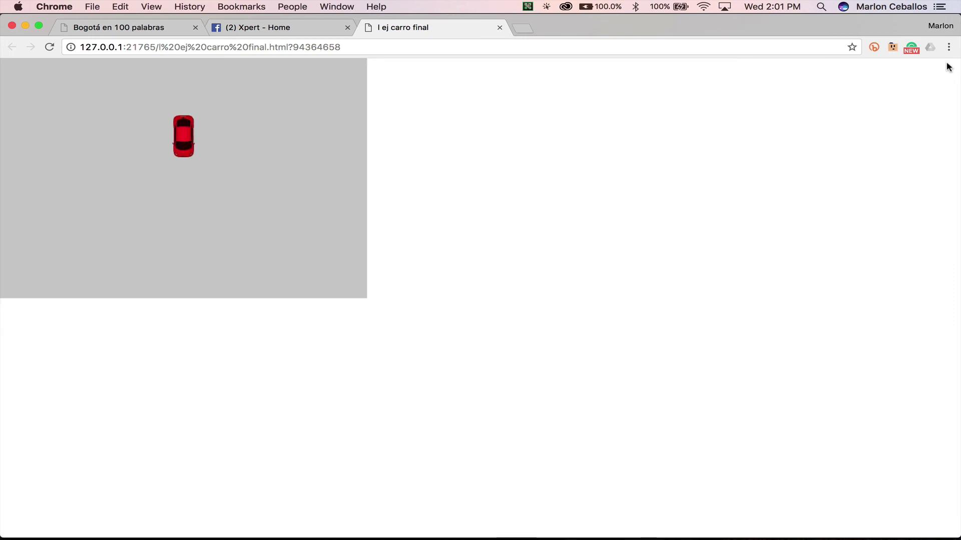
key("Left")
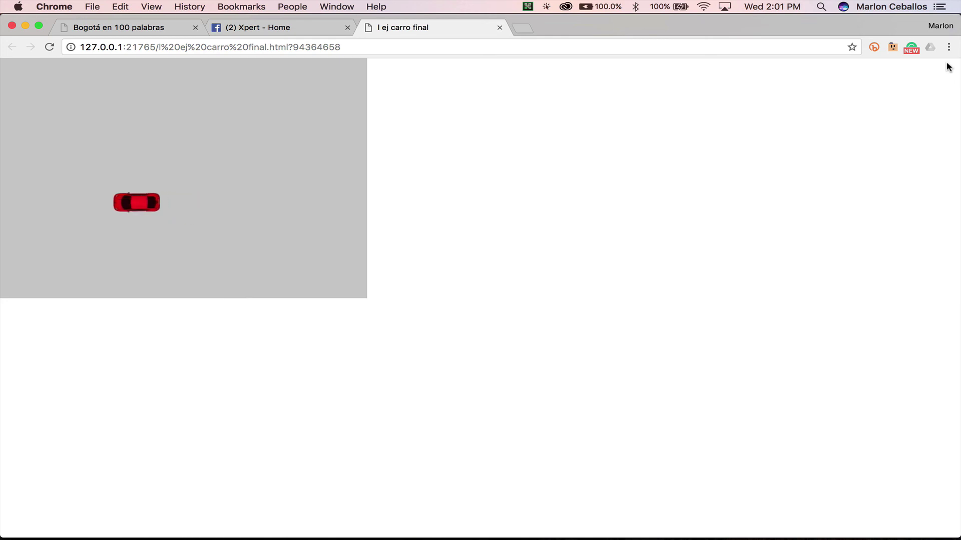
key("Right")
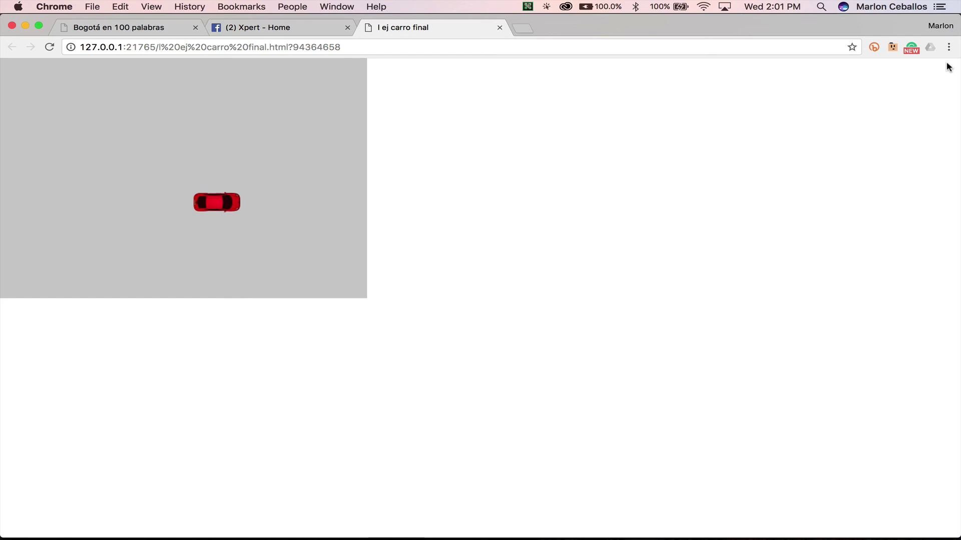
- Drive the car to the right, switch back to Animate and close the car document
key("Right")
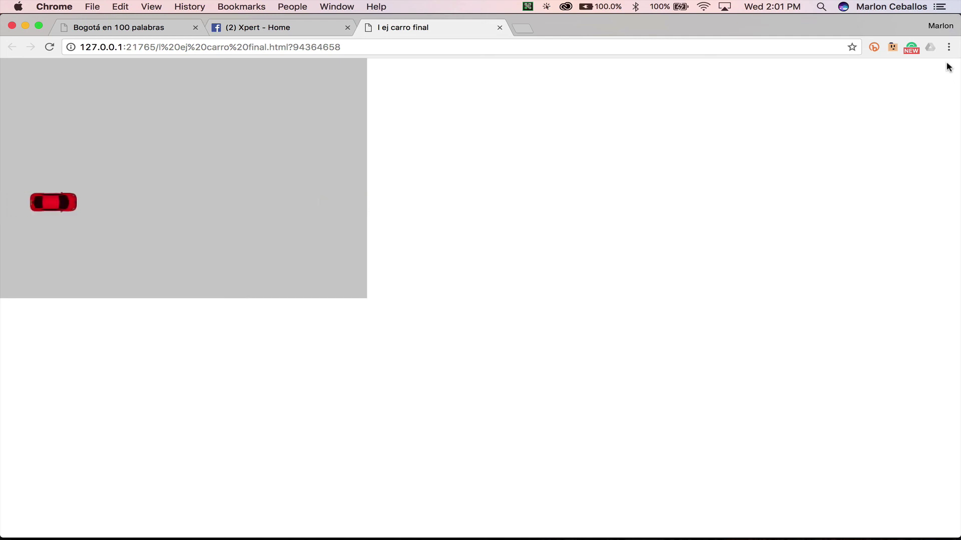
key("super+Tab")
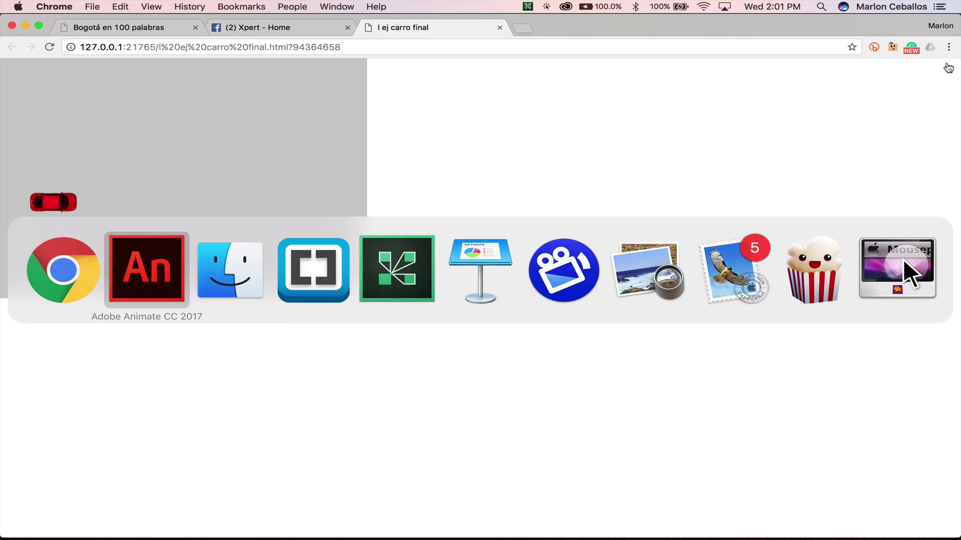
key("super+w")
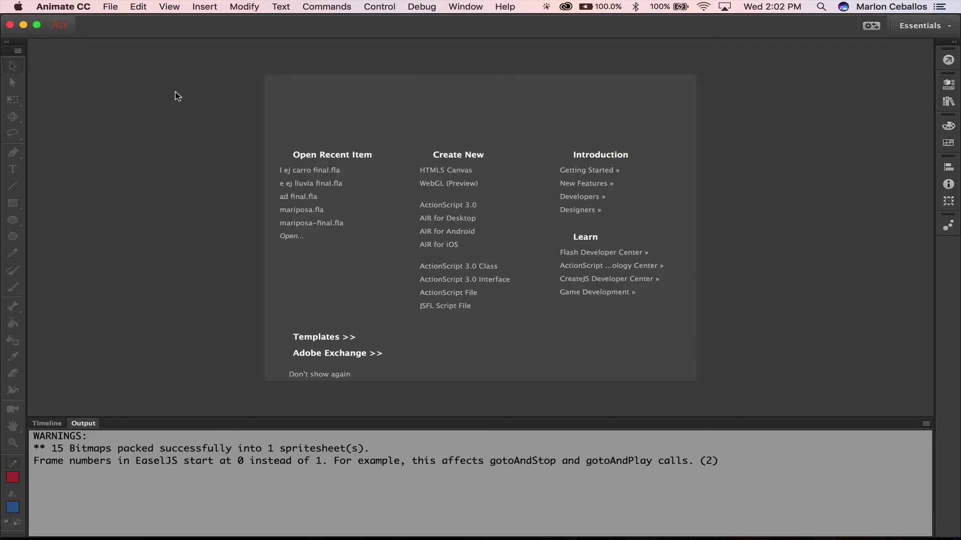
- Switch to Finder and open d ej galeria texto final.fla from the galeria folder
key("super+Tab")
key("super+Tab")
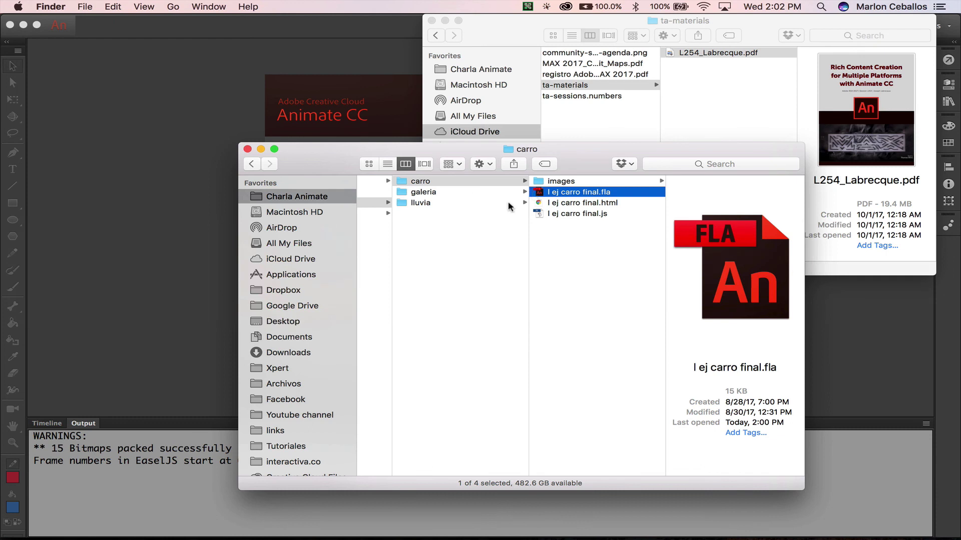
left_click(434, 194)
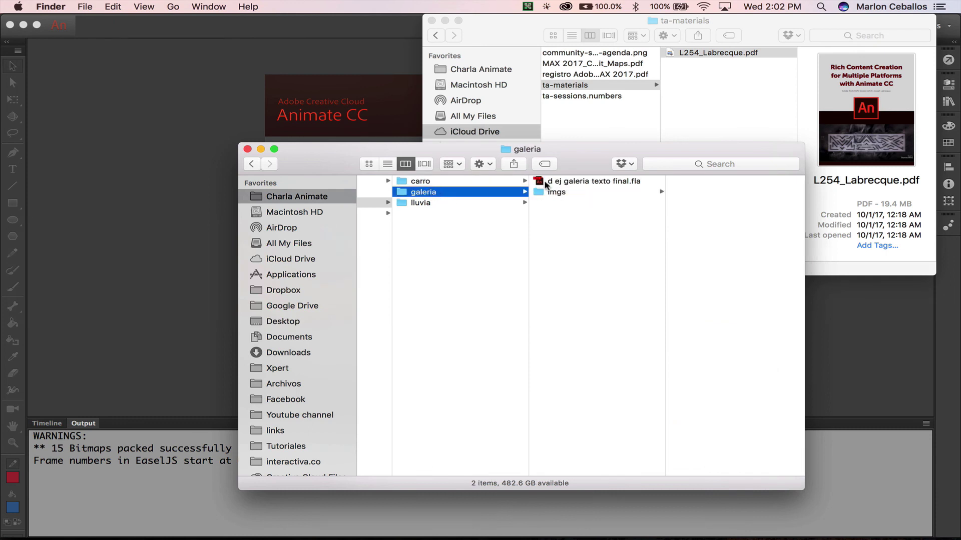
left_click(539, 182)
double_click(540, 182)
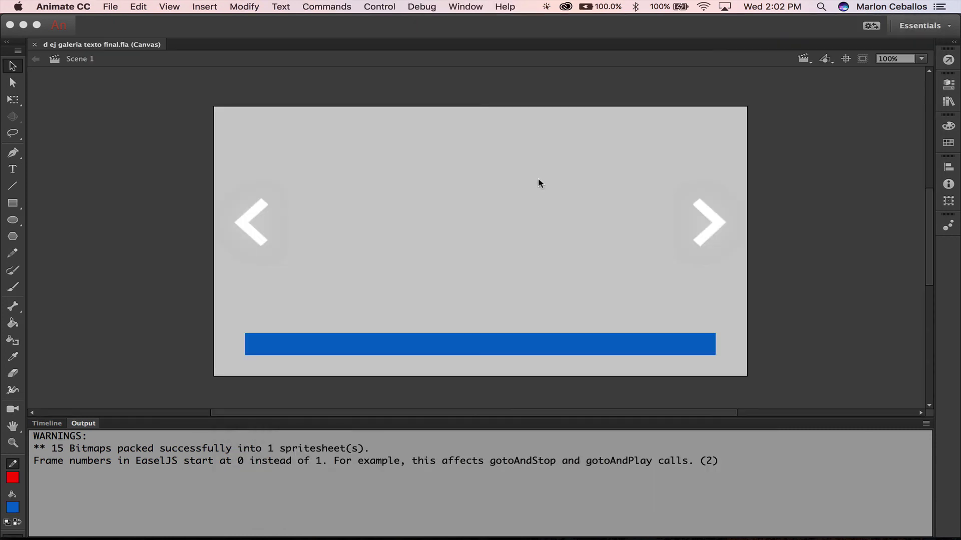
- Look through the images 1.jpg to 5.jpg in the gallery's imgs folder in Finder and return to Animate
key("super+Tab")
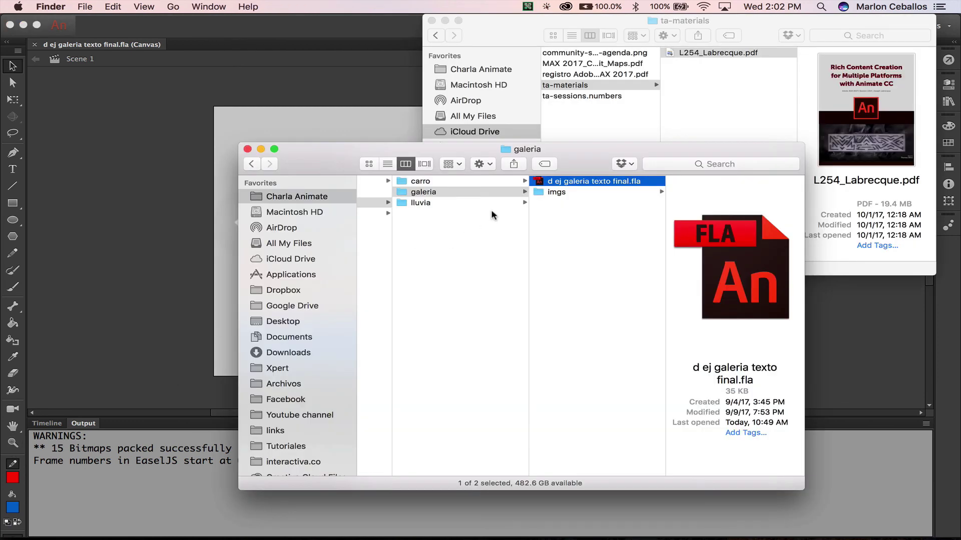
left_click(552, 194)
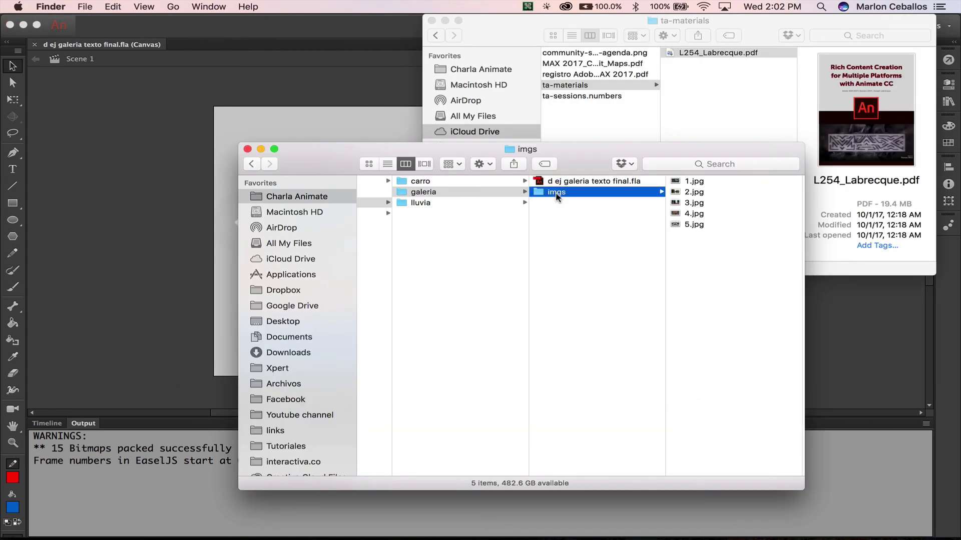
left_click(678, 185)
key("Down")
key("Down")
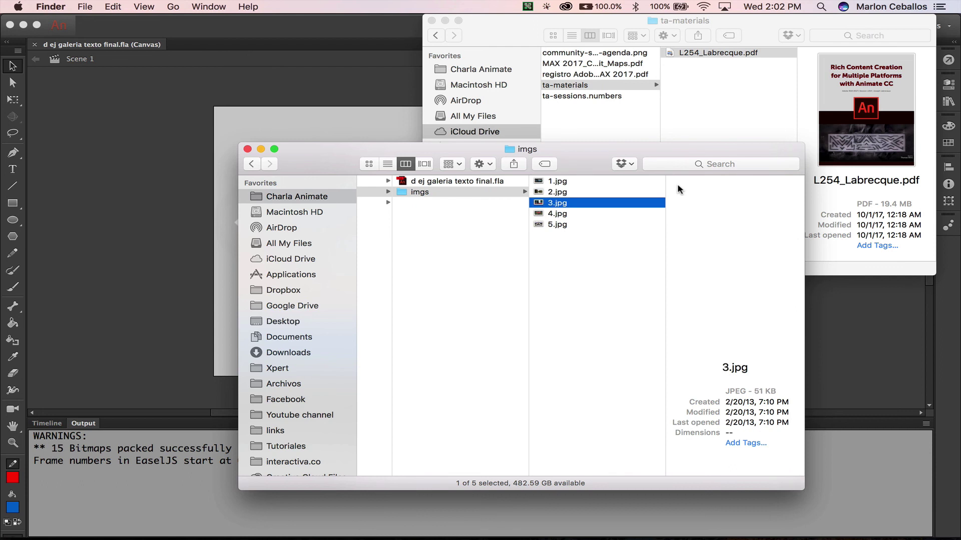
key("Down")
key("Down")
key("Up")
key("Up")
key("Up")
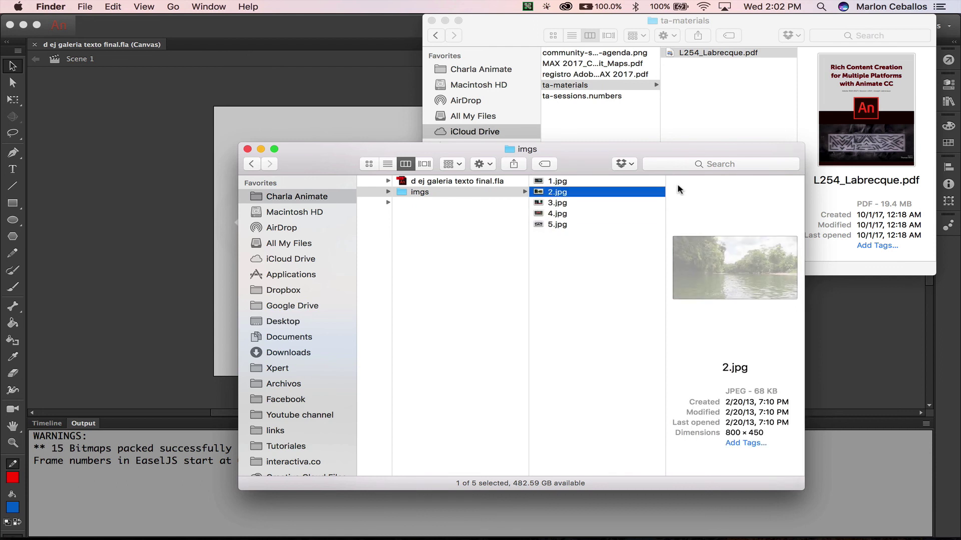
key("Up")
left_click(119, 114)
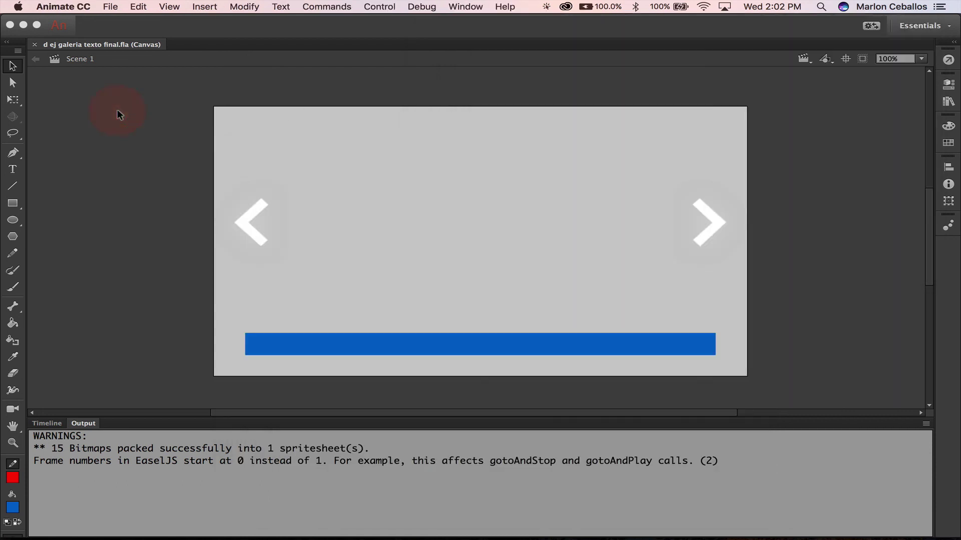
- Examine the gallery's timeline layers, briefly hiding and showing Botones and Fondo, and select the Actions layer
left_click(52, 425)
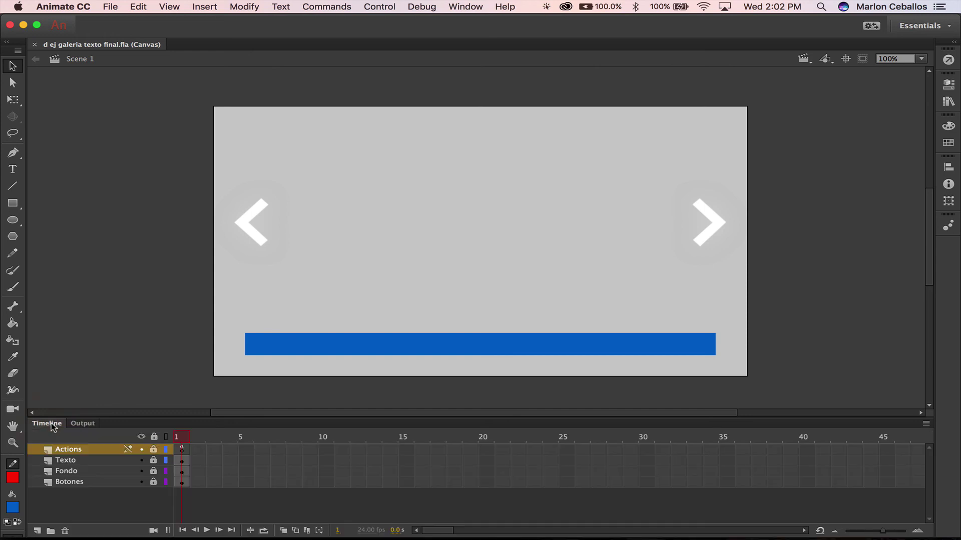
left_click(86, 461)
left_click(85, 483)
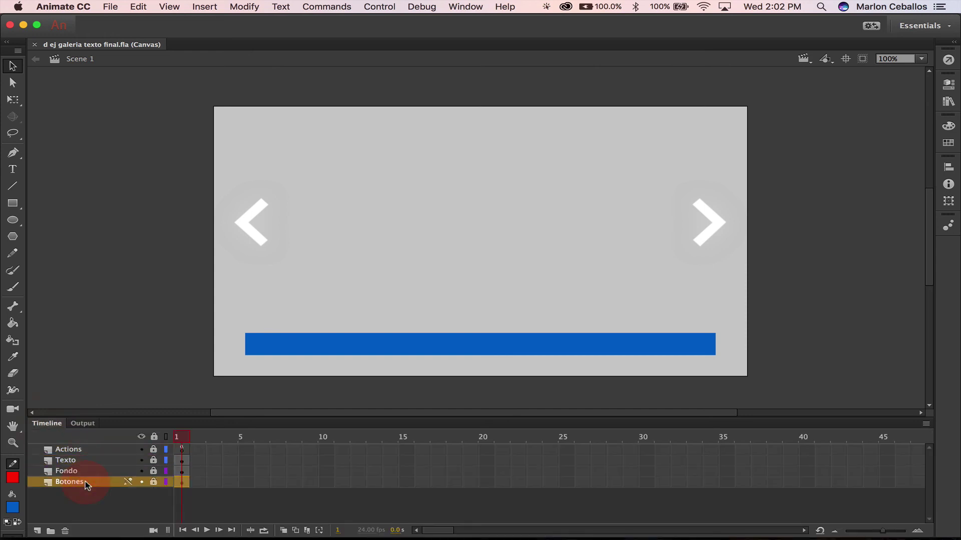
left_click(142, 482)
left_click(142, 482)
left_click(140, 471)
left_click(140, 470)
left_click(122, 449)
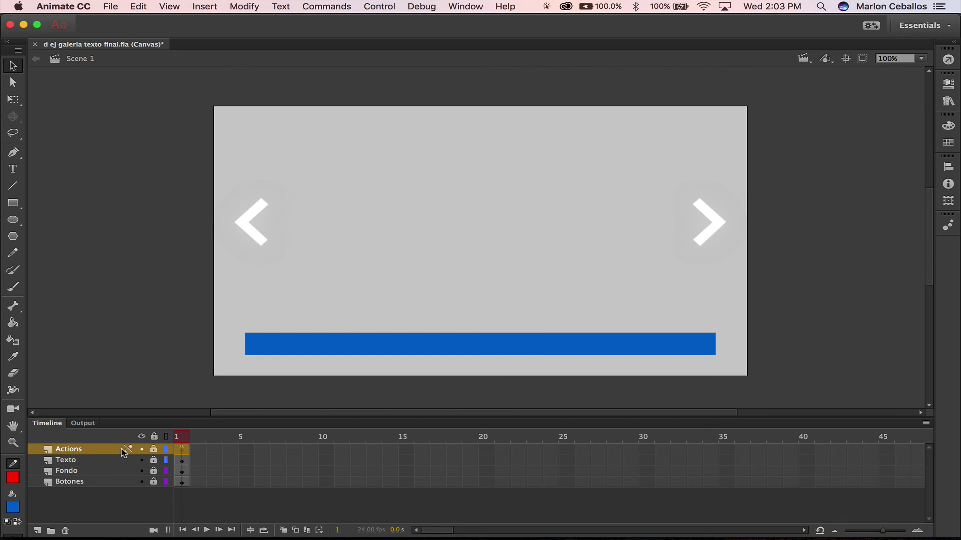
- Examine the gallery script on the Actions layer, including the descrip array and the opa, sig, ant and carga functions
left_click(952, 60)
scroll(495, 246, "down", 7)
scroll(496, 246, "down", 2)
scroll(496, 246, "up", 9)
scroll(495, 246, "down", 13)
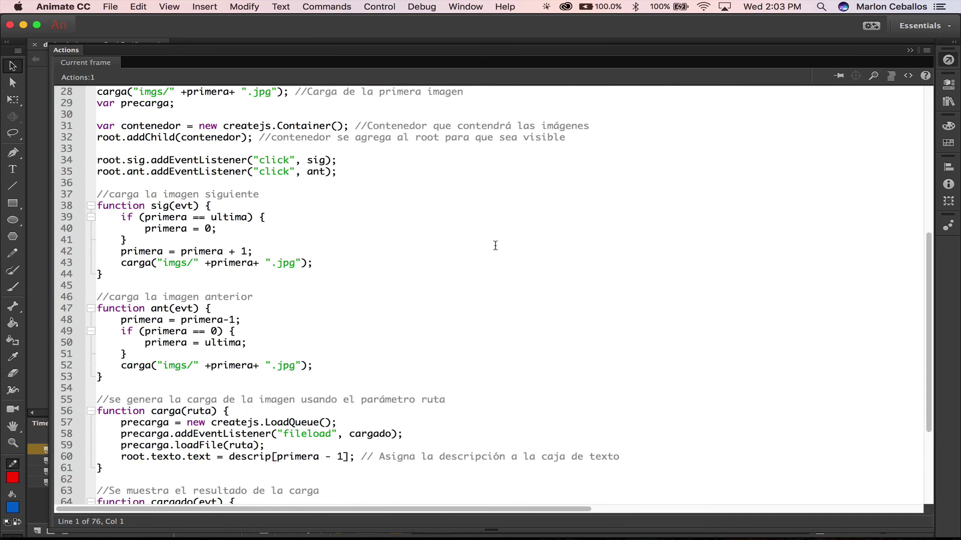
scroll(495, 245, "up", 13)
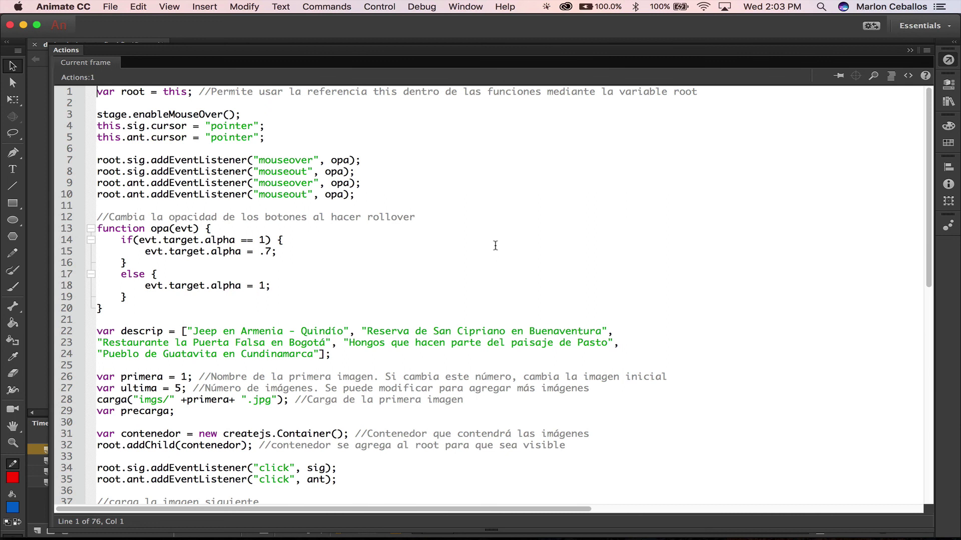
left_click(949, 60)
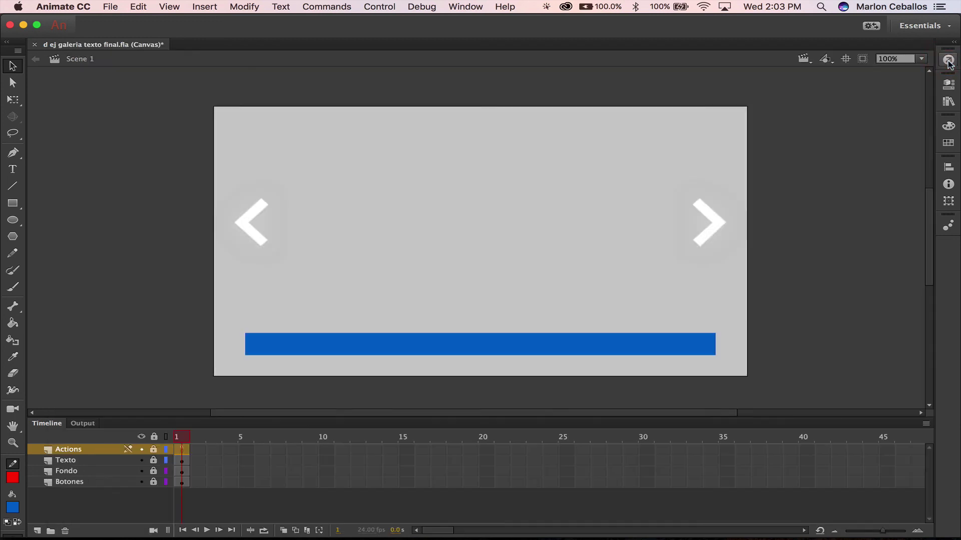
- Test the gallery in the browser, browsing forward and backward through the captioned images with the arrow controls
key("super+Return")
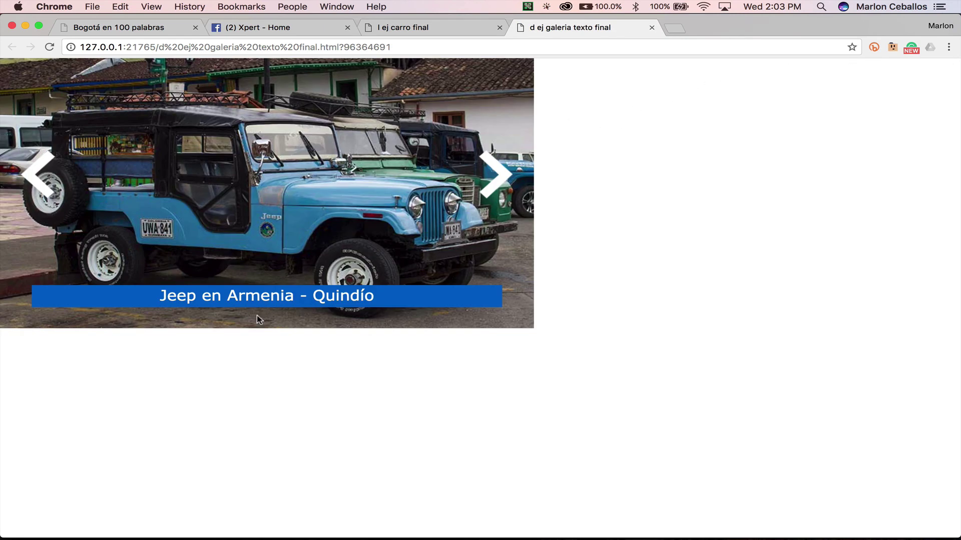
left_click(502, 180)
left_click(503, 180)
left_click(503, 181)
left_click(503, 180)
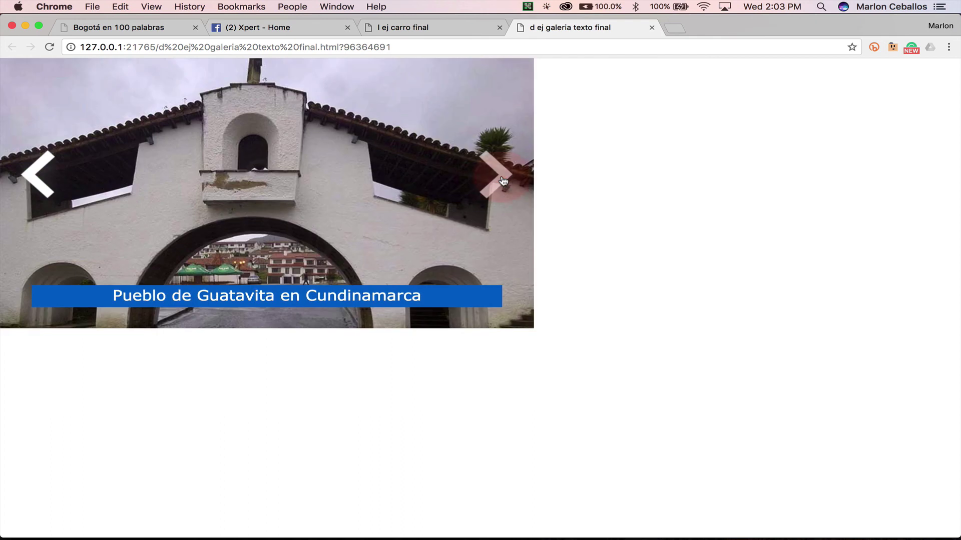
left_click(503, 180)
left_click(38, 181)
left_click(38, 181)
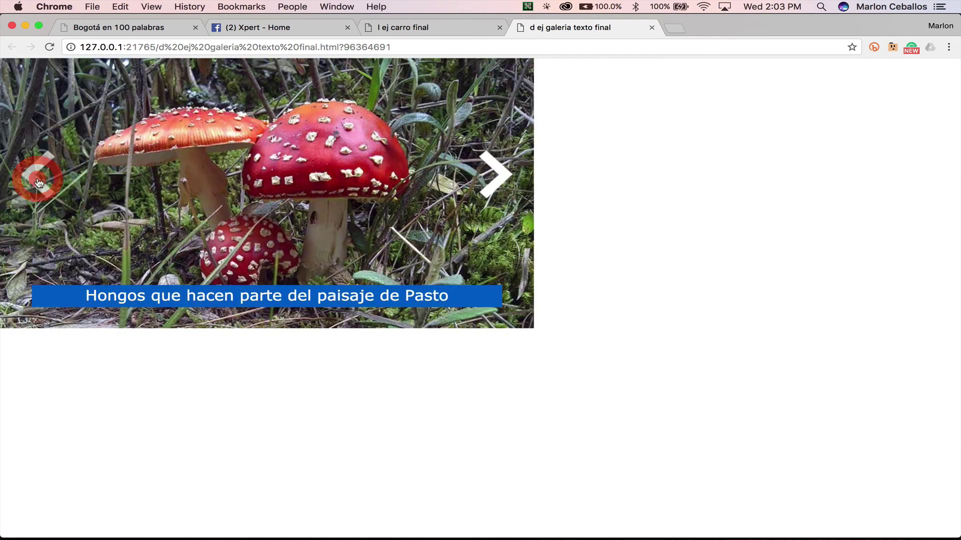
left_click(38, 181)
left_click(38, 181)
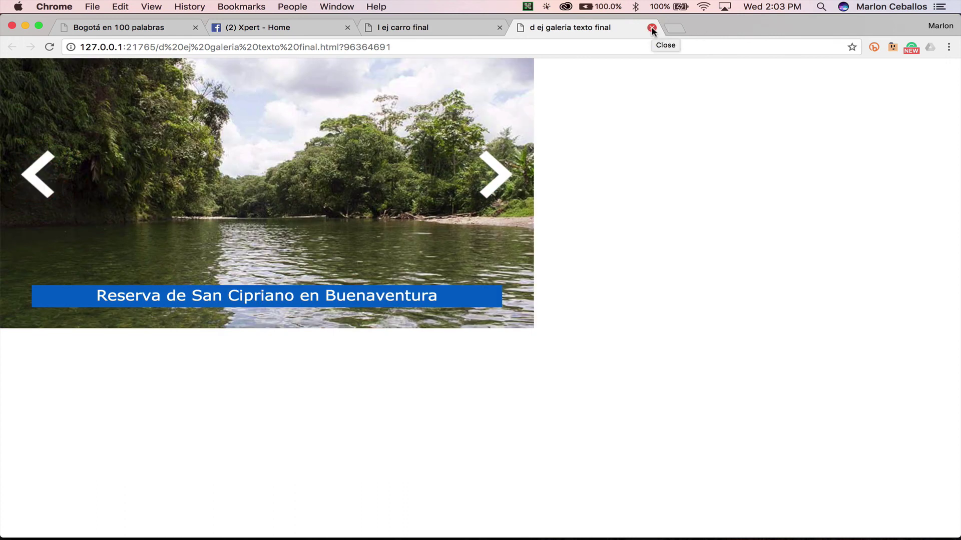
- Switch to the animate-charla.key presentation in Keynote and go to the final slides in the slide list
key("super+Tab")
key("super+Tab")
key("super+Tab")
key("super+Tab")
key("super+Tab")
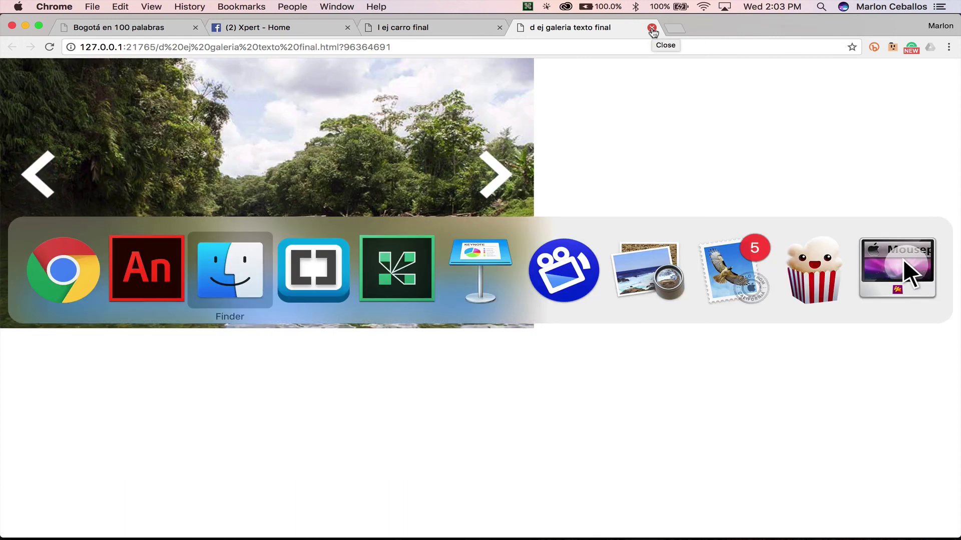
scroll(61, 410, "down", 5)
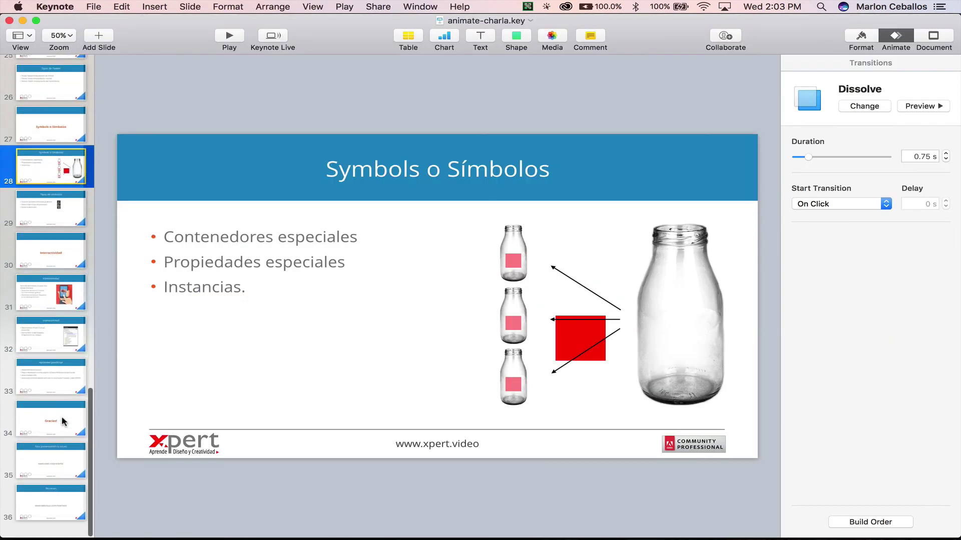